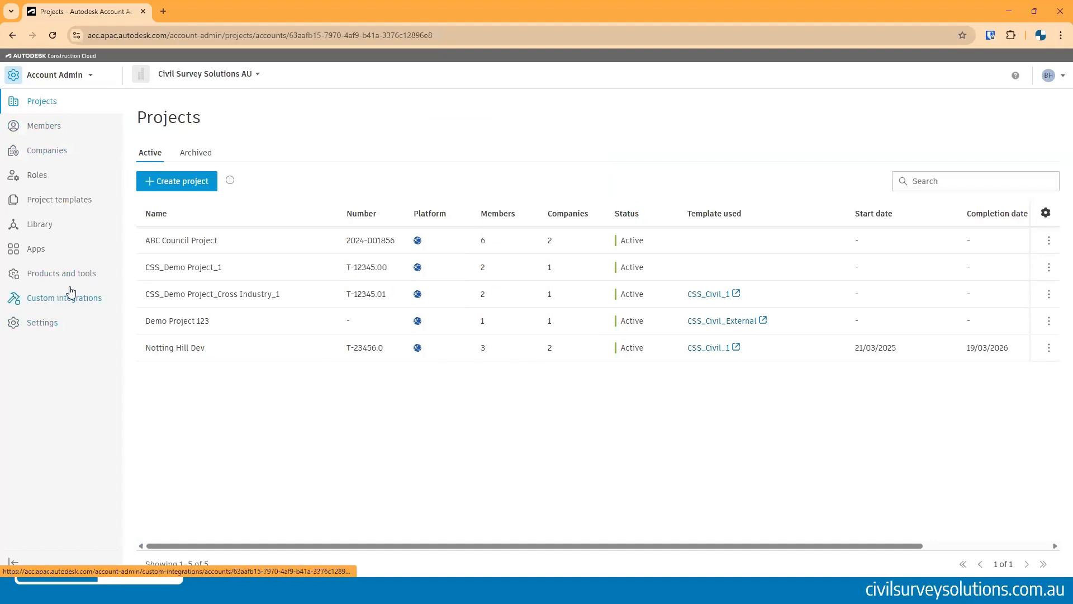
- Browse the account's Members, Companies, Roles and Project templates pages
{"action": "left_click", "coordinate": [40, 133]}
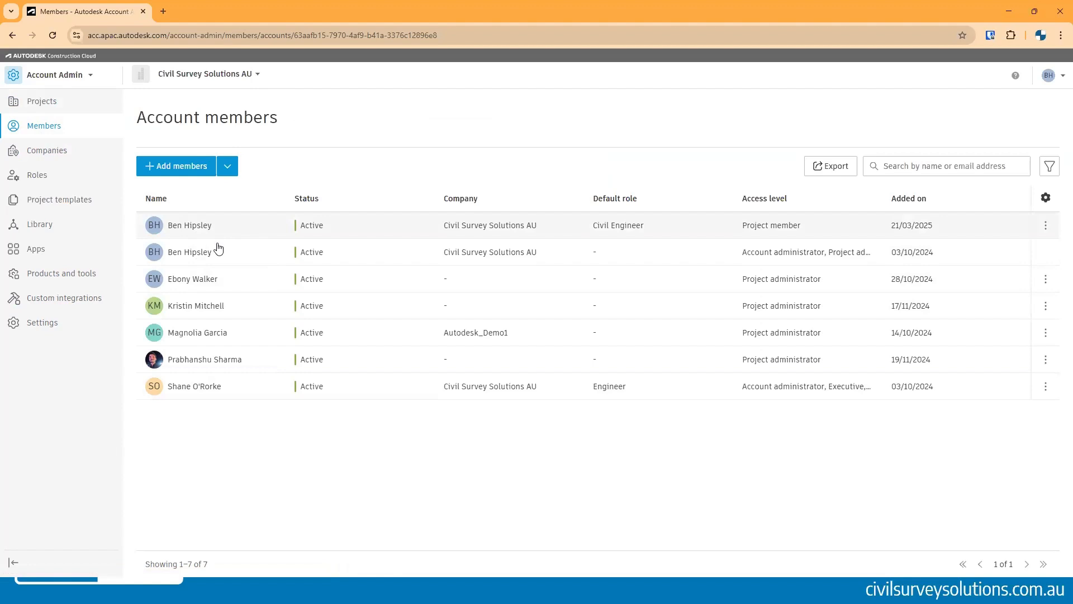
{"action": "left_click", "coordinate": [55, 152]}
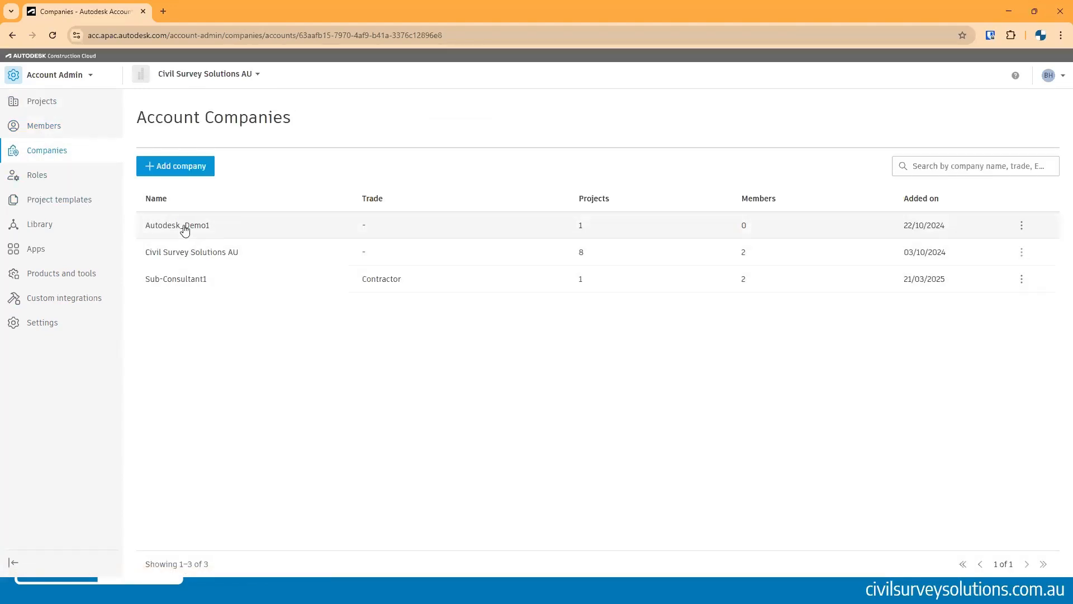
{"action": "left_click", "coordinate": [48, 178]}
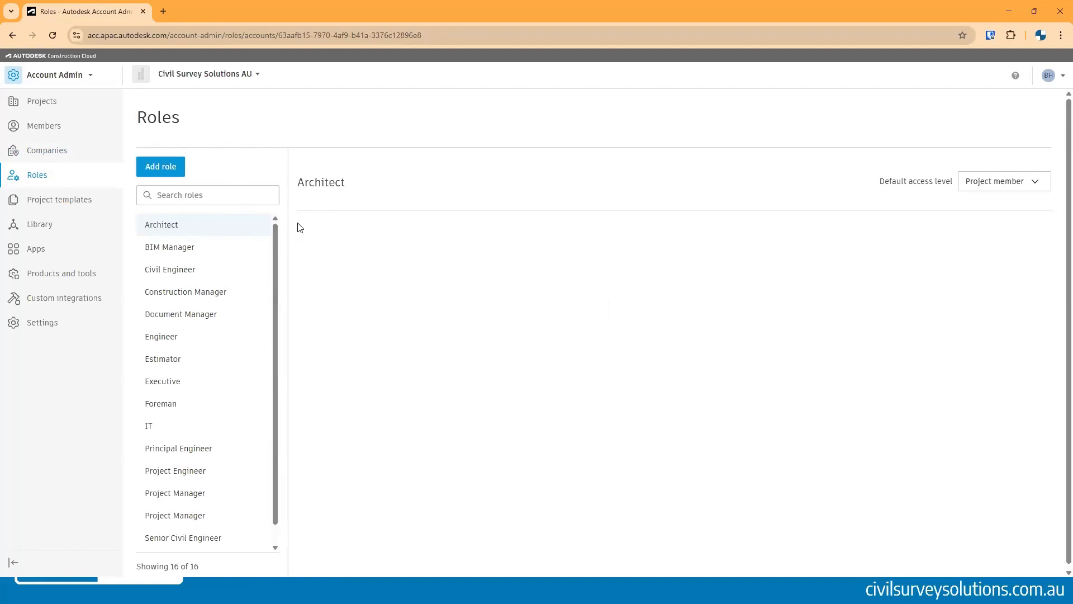
{"action": "left_click", "coordinate": [53, 151]}
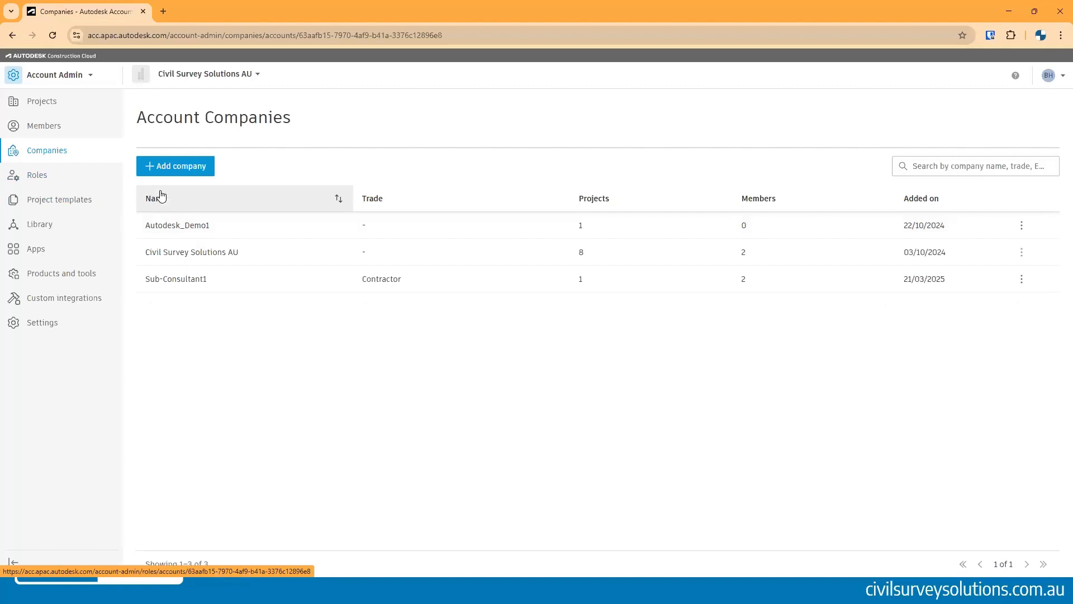
{"action": "left_click", "coordinate": [88, 129]}
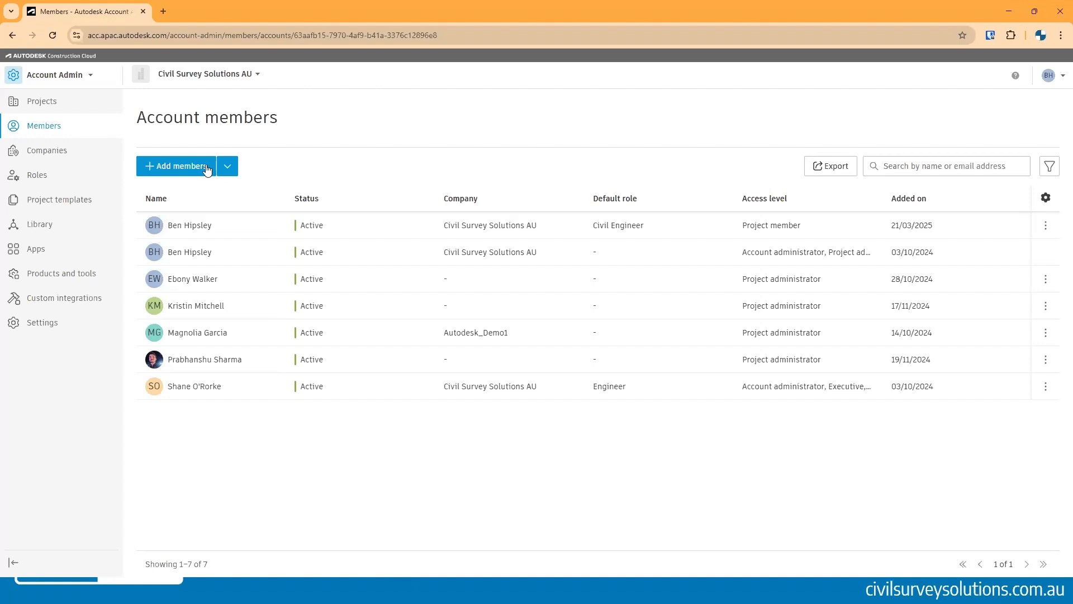
{"action": "left_click", "coordinate": [39, 210]}
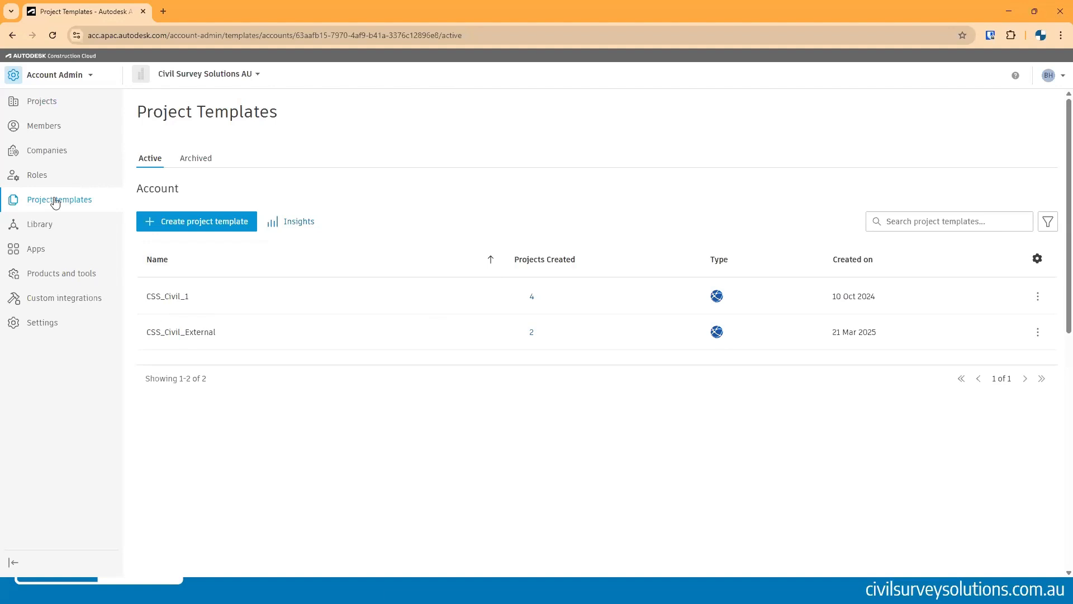
{"action": "left_click", "coordinate": [204, 218]}
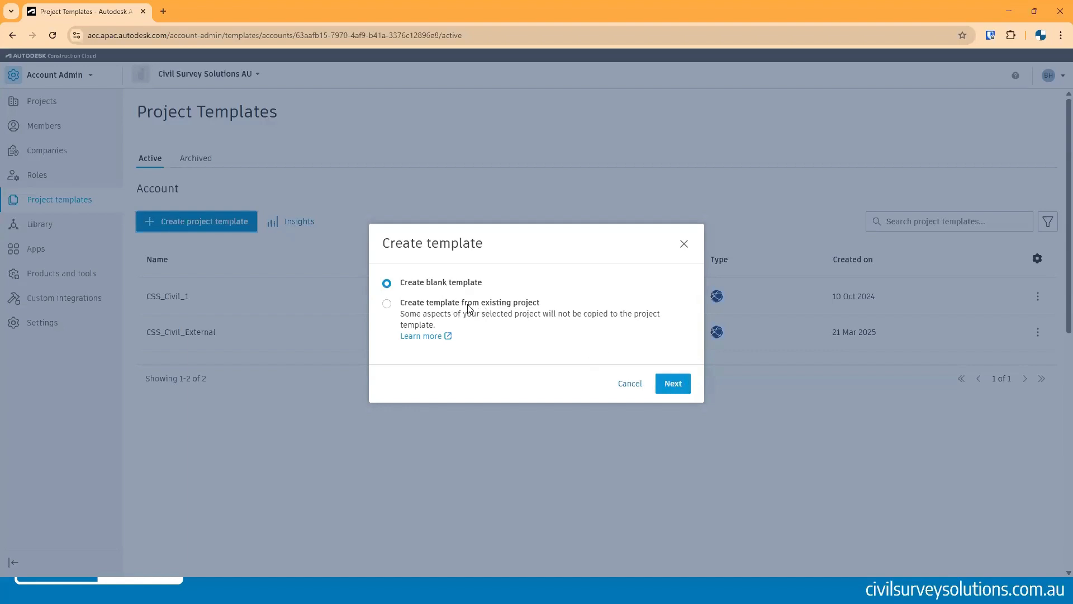
{"action": "left_click", "coordinate": [396, 305]}
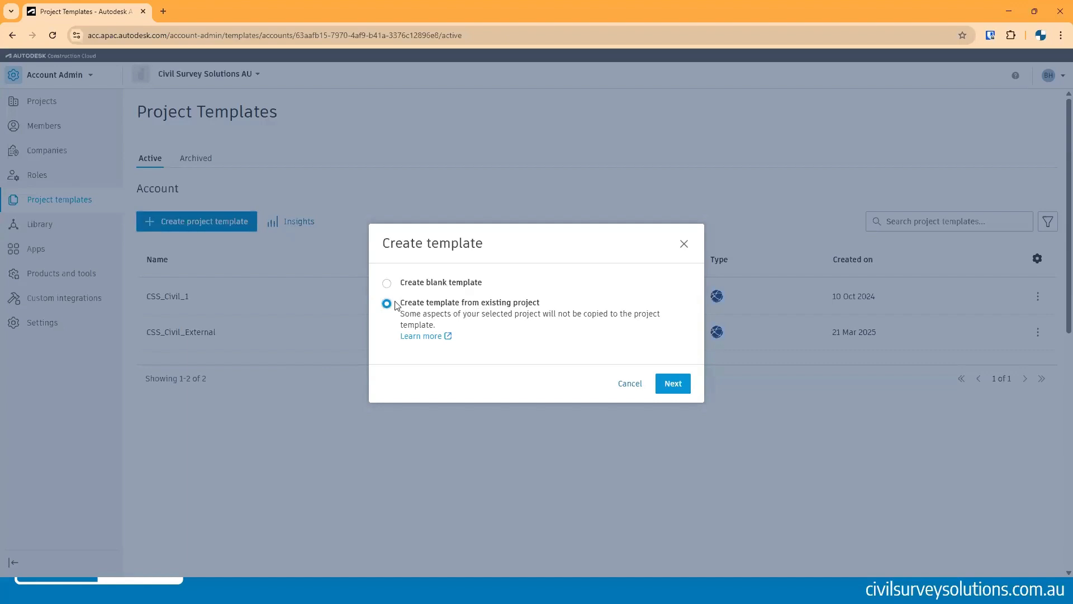
{"action": "left_click", "coordinate": [387, 283]}
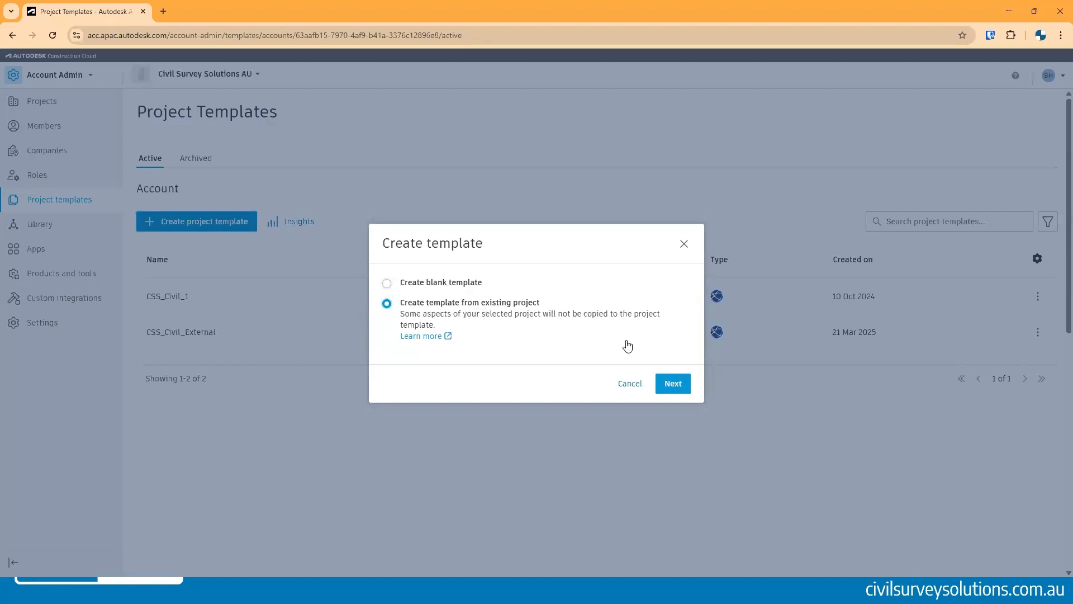
{"action": "left_click", "coordinate": [630, 384]}
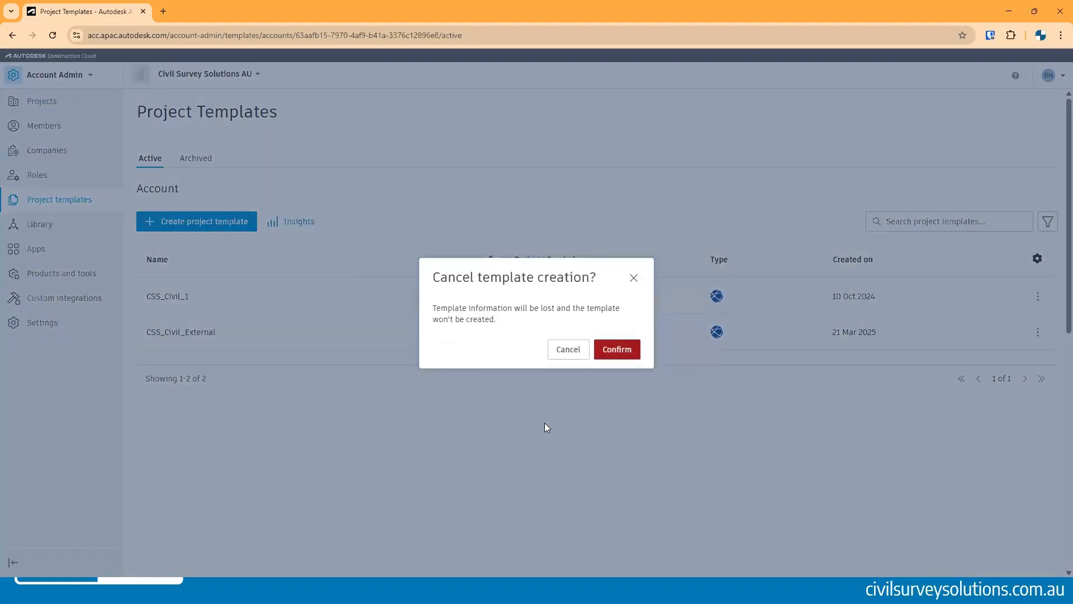
{"action": "left_click", "coordinate": [617, 349]}
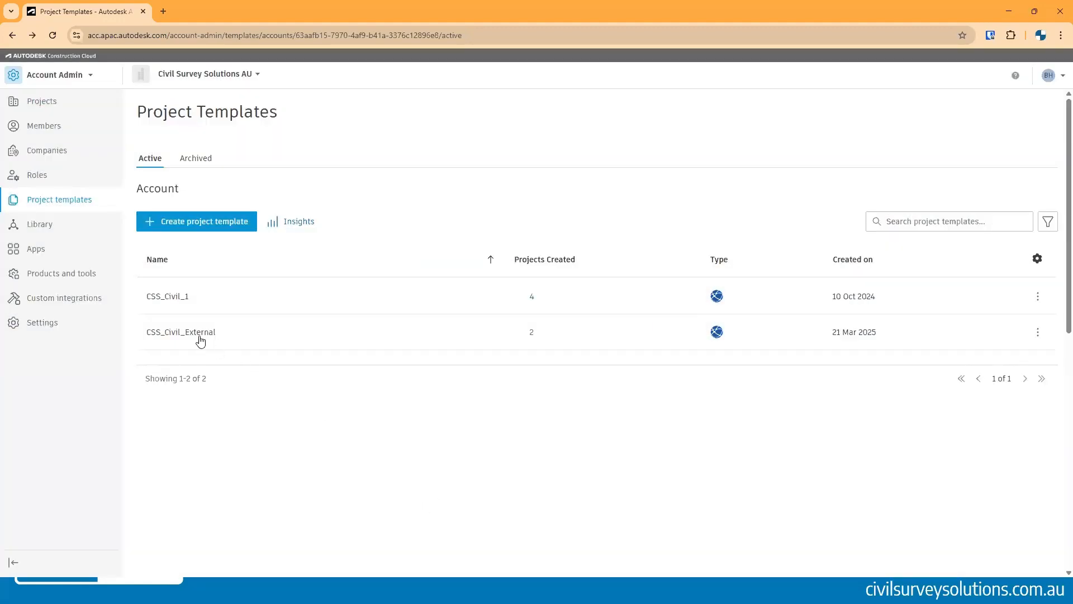
- Open the CSS_Civil_External template's notification settings and set action-required Issues, RFIs and Submittals frequency to Instantly
{"action": "left_click", "coordinate": [200, 334]}
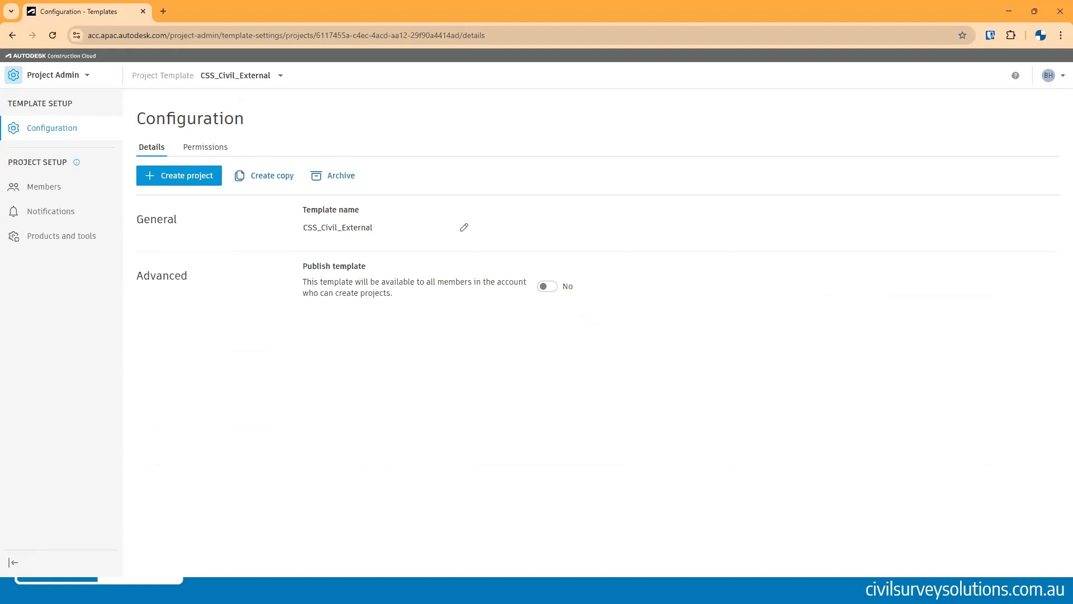
{"action": "left_click", "coordinate": [37, 189]}
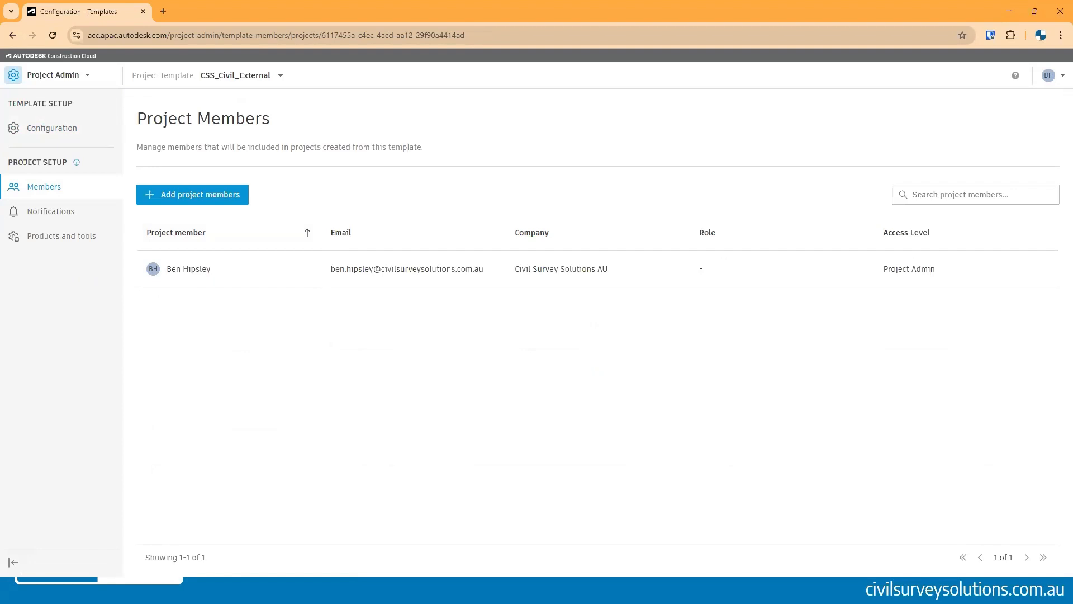
{"action": "left_click", "coordinate": [63, 212]}
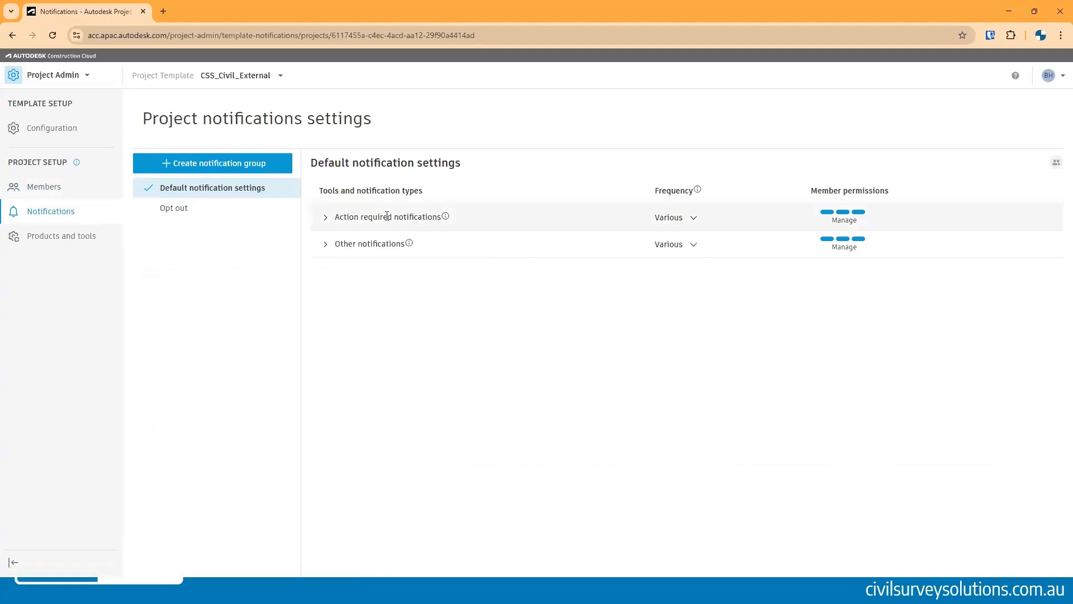
{"action": "left_click", "coordinate": [325, 218]}
{"action": "left_click", "coordinate": [325, 434]}
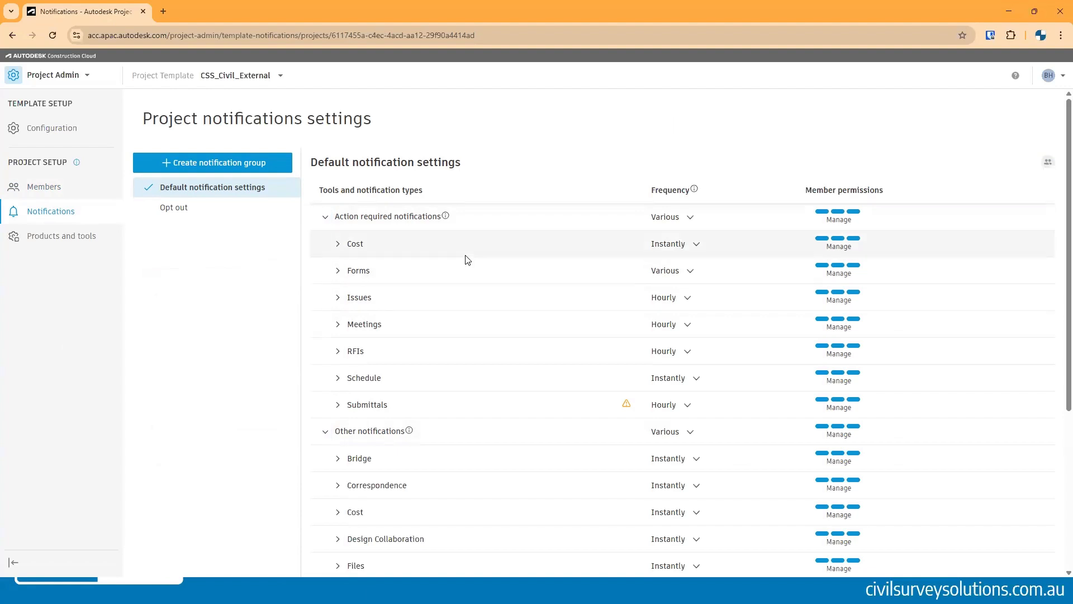
{"action": "scroll", "coordinate": [467, 260], "scroll_direction": "down", "scroll_amount": 1}
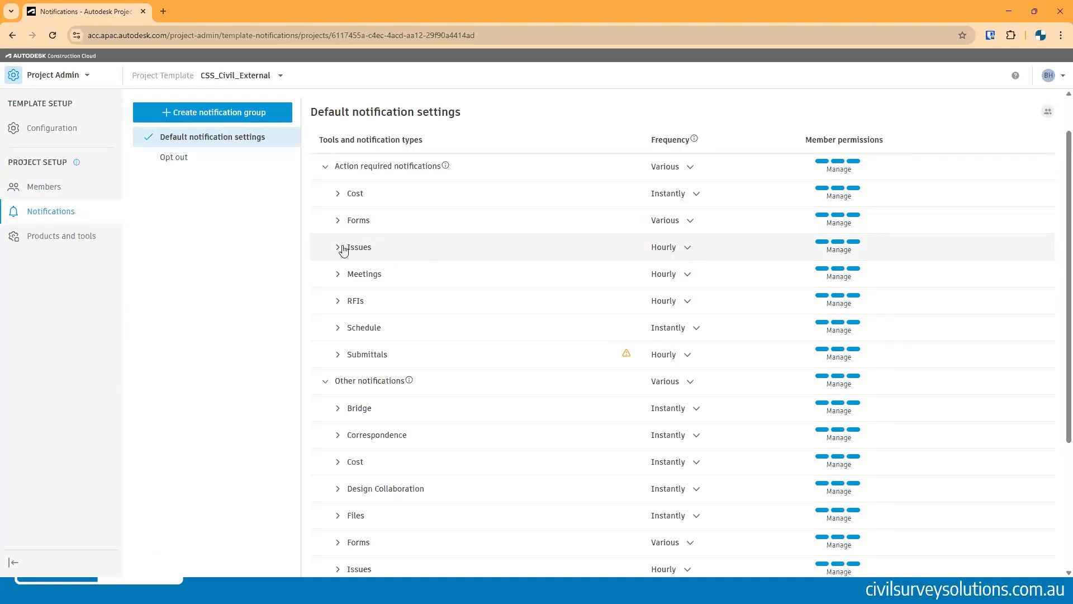
{"action": "left_click", "coordinate": [685, 249]}
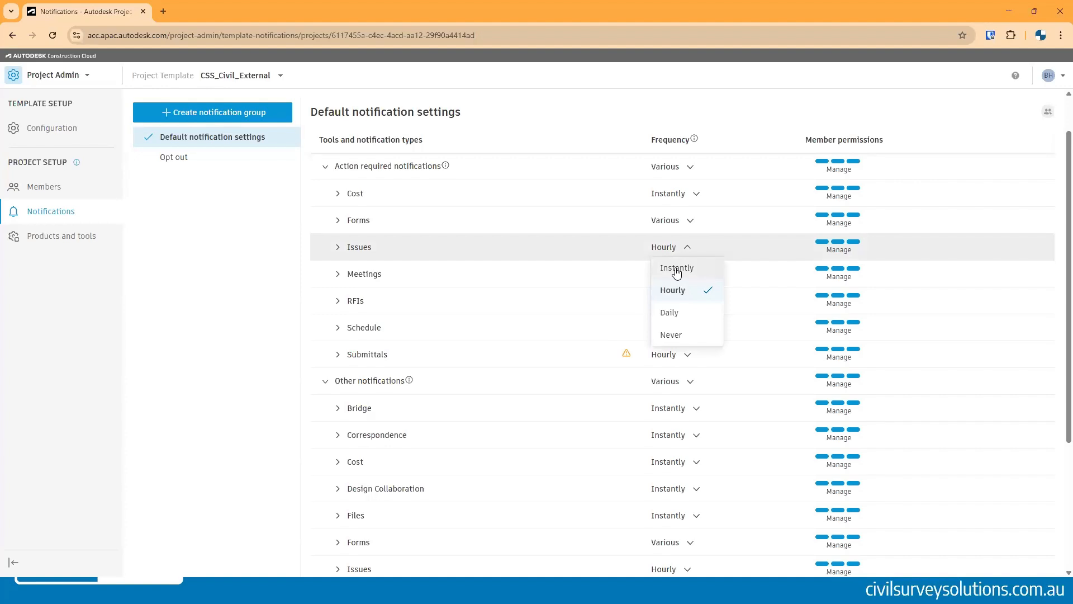
{"action": "left_click", "coordinate": [676, 270]}
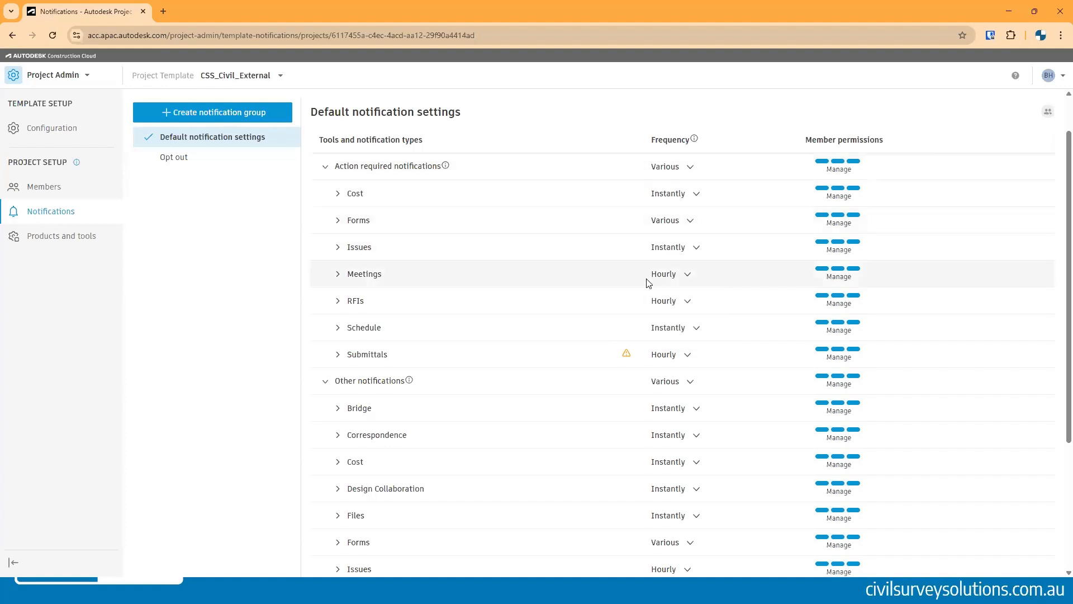
{"action": "left_click", "coordinate": [686, 302]}
{"action": "left_click", "coordinate": [686, 323]}
{"action": "left_click", "coordinate": [679, 354]}
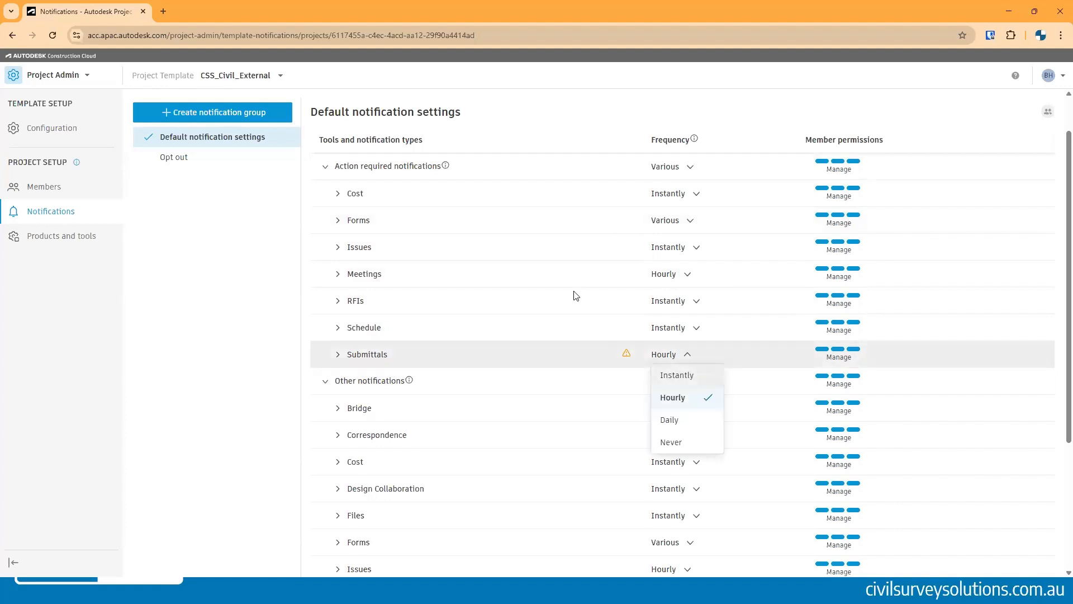
{"action": "left_click", "coordinate": [676, 375]}
- Set the Other notifications frequency for Issues, RFIs and Submittals to Instantly
{"action": "scroll", "coordinate": [508, 344], "scroll_direction": "down", "scroll_amount": 4}
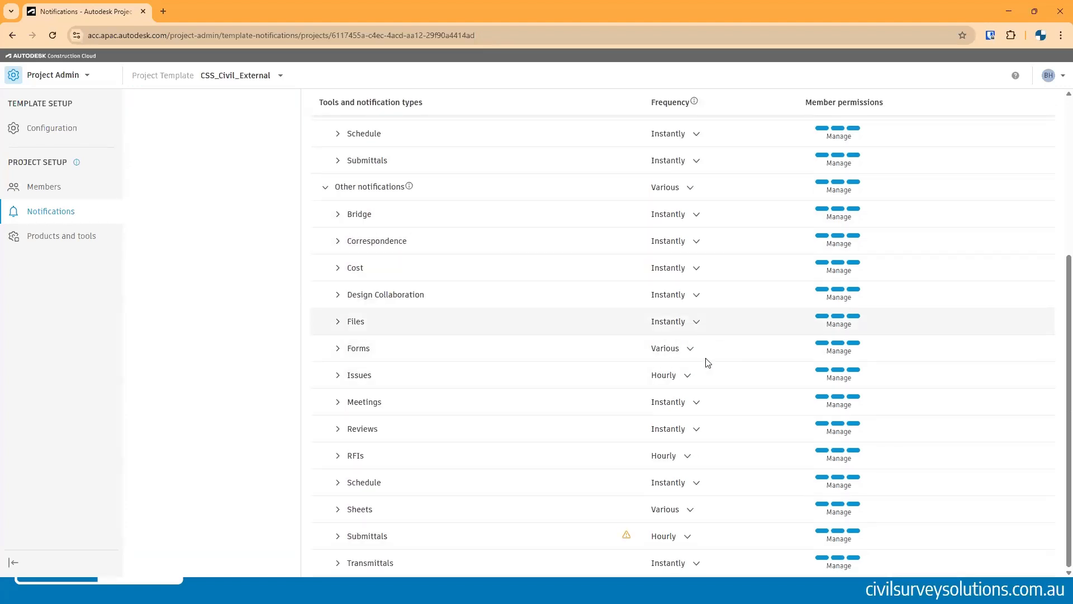
{"action": "left_click", "coordinate": [680, 375]}
{"action": "left_click", "coordinate": [678, 393]}
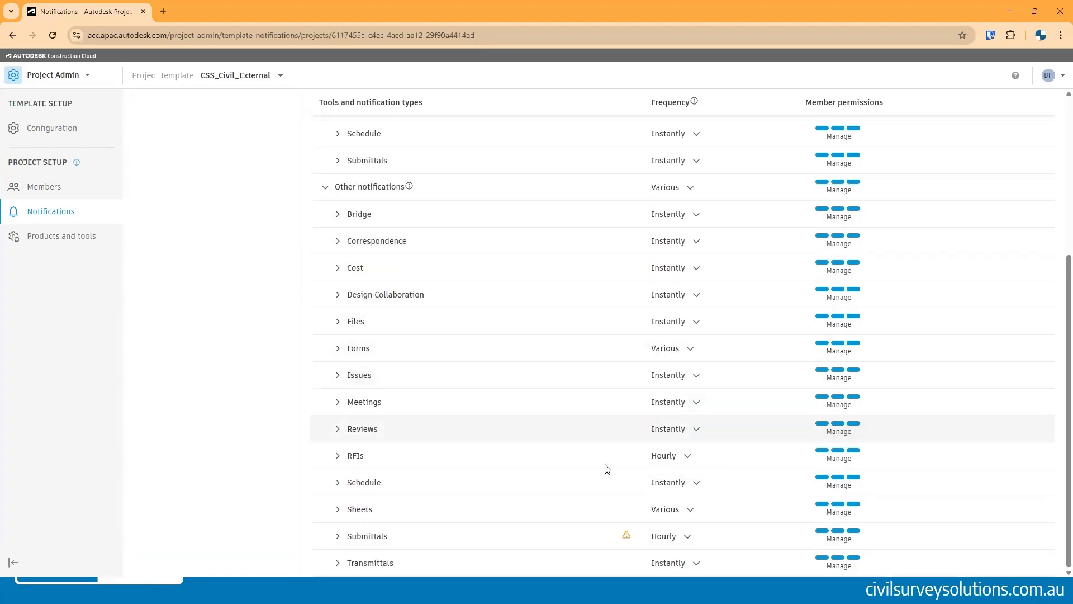
{"action": "left_click", "coordinate": [684, 458]}
{"action": "left_click", "coordinate": [676, 476]}
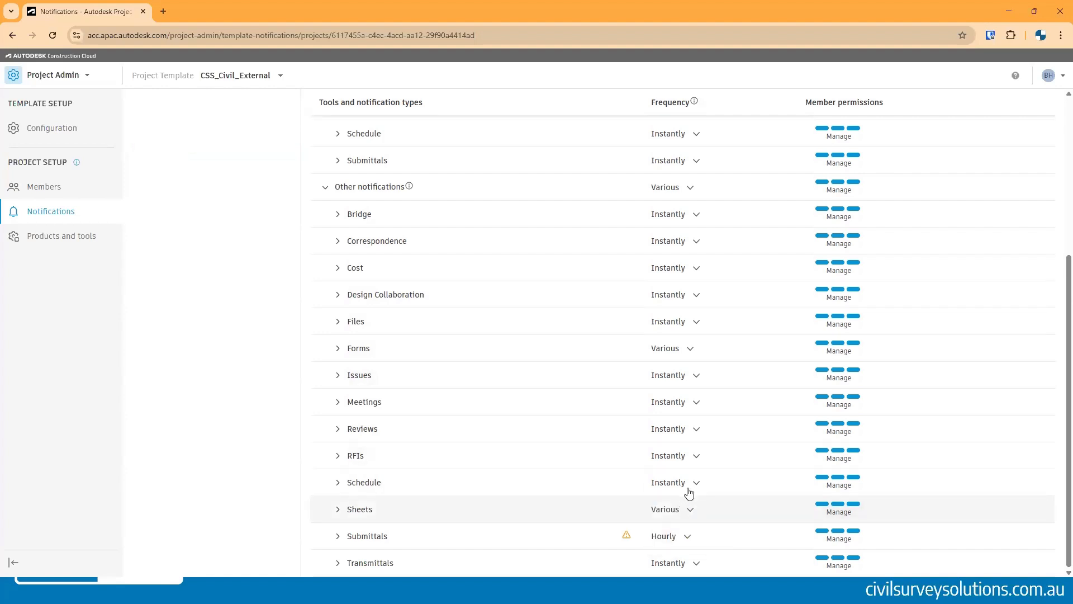
{"action": "left_click", "coordinate": [686, 537]}
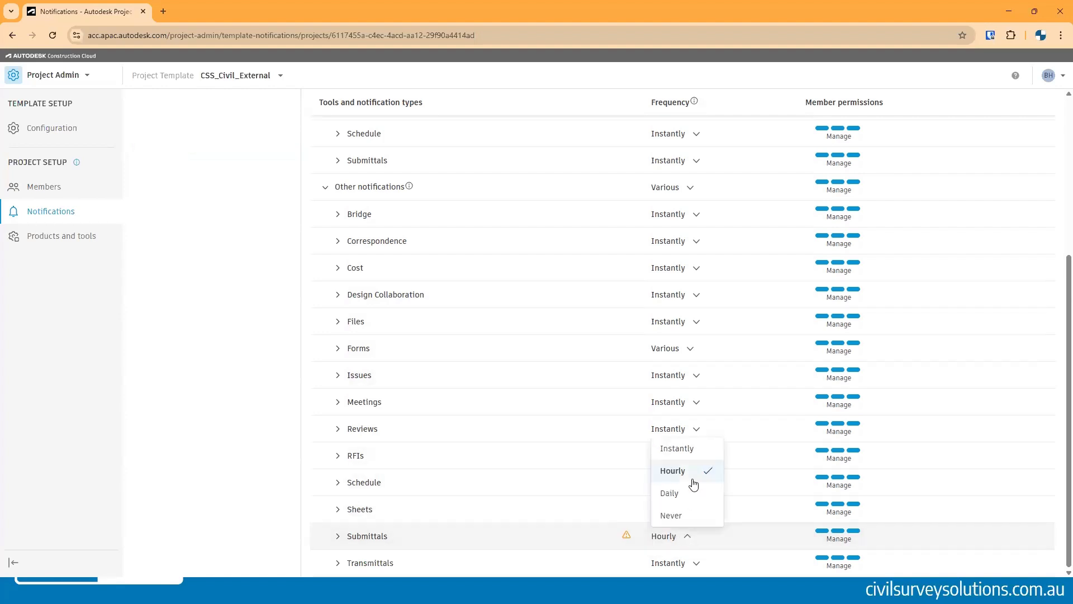
{"action": "left_click", "coordinate": [679, 448]}
- Switch to the template's Docs module, open Files and expand the 1. Work in Progress folder
{"action": "scroll", "coordinate": [654, 438], "scroll_direction": "up", "scroll_amount": 5}
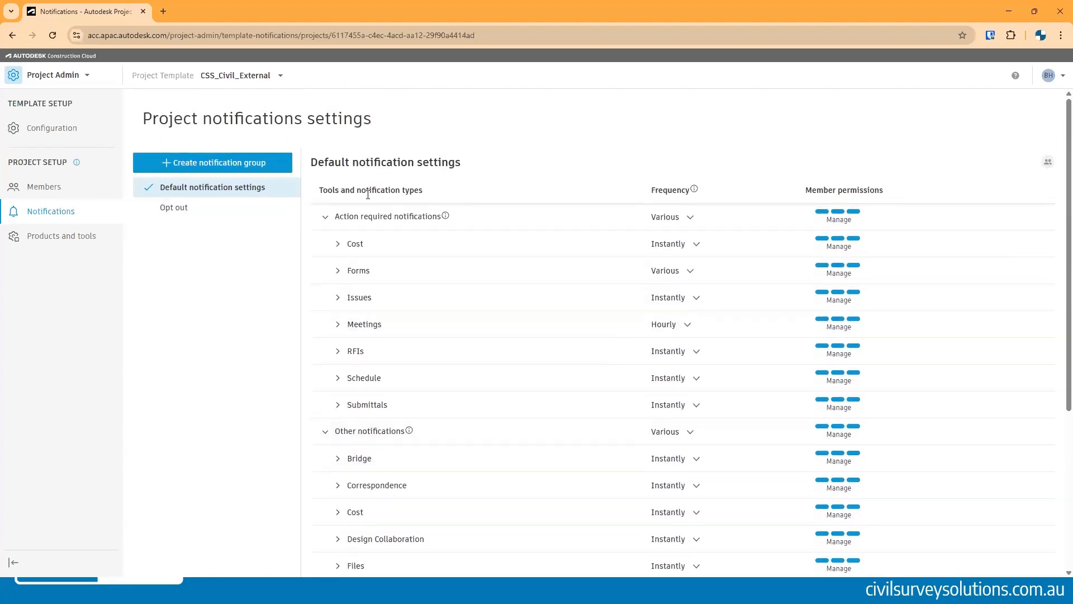
{"action": "scroll", "coordinate": [710, 250], "scroll_direction": "down", "scroll_amount": 4}
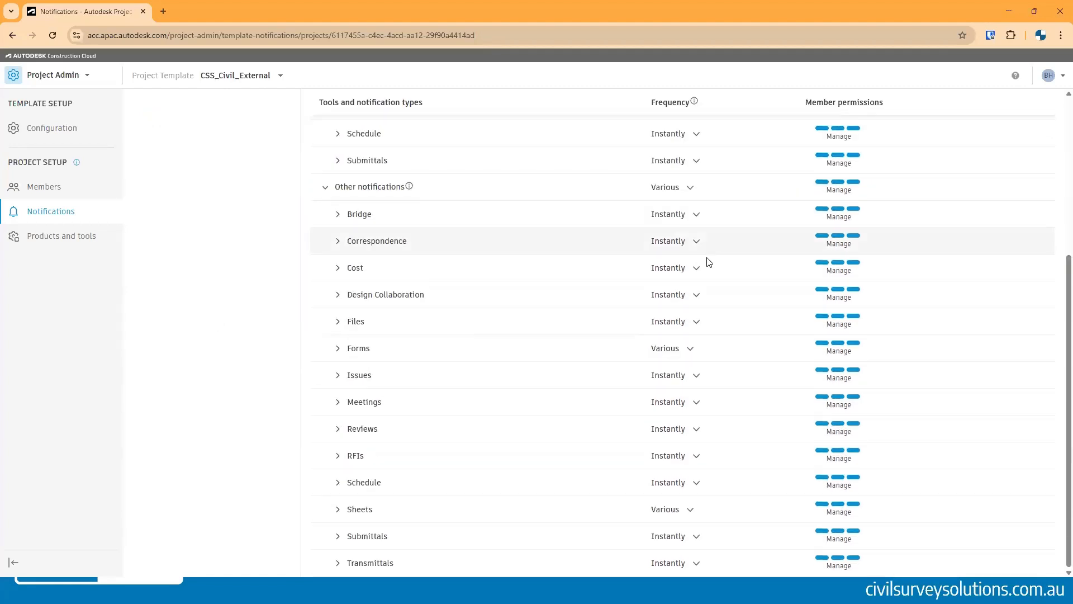
{"action": "scroll", "coordinate": [709, 259], "scroll_direction": "up", "scroll_amount": 4}
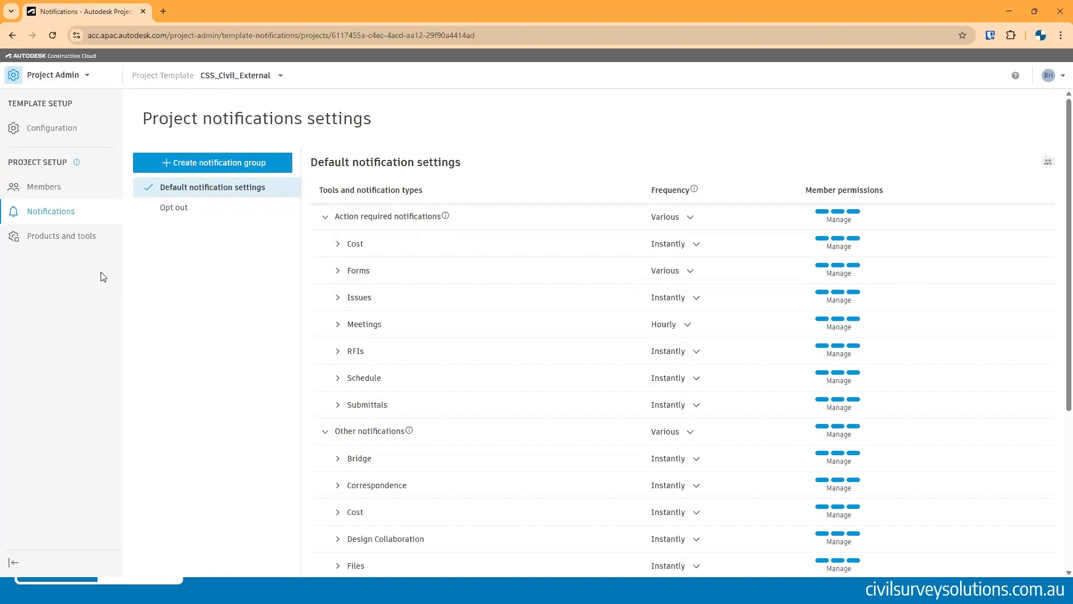
{"action": "left_click", "coordinate": [68, 82]}
{"action": "left_click", "coordinate": [71, 151]}
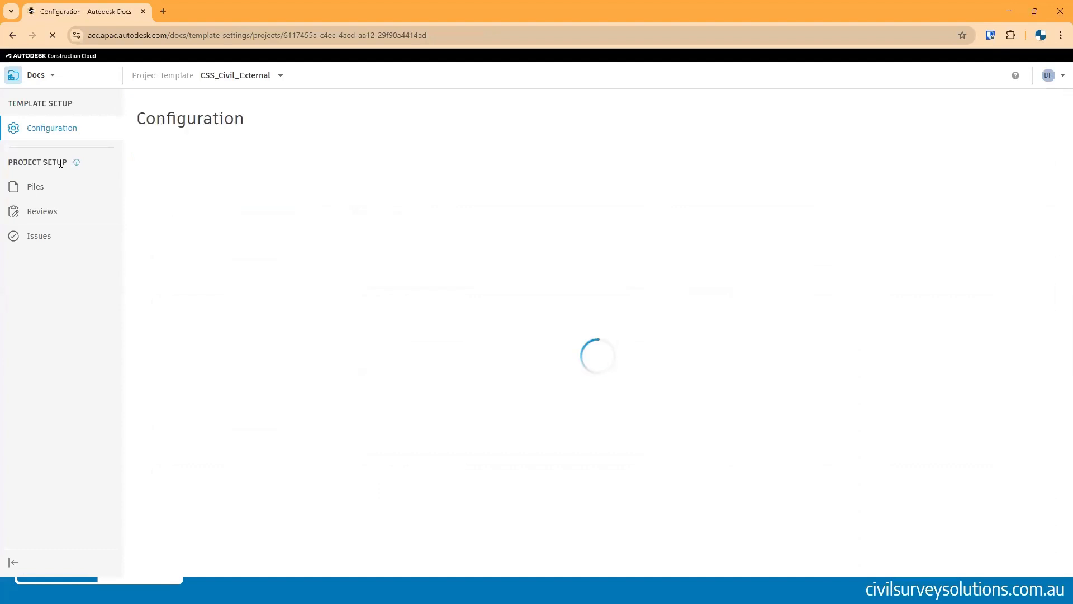
{"action": "left_click", "coordinate": [76, 185]}
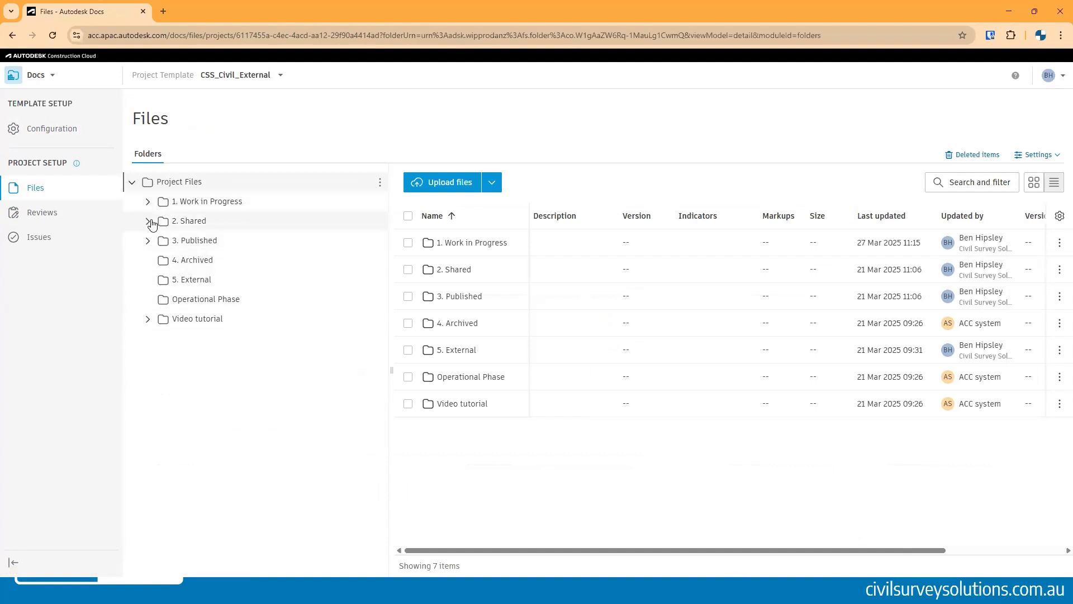
{"action": "left_click", "coordinate": [148, 221]}
{"action": "left_click", "coordinate": [148, 221]}
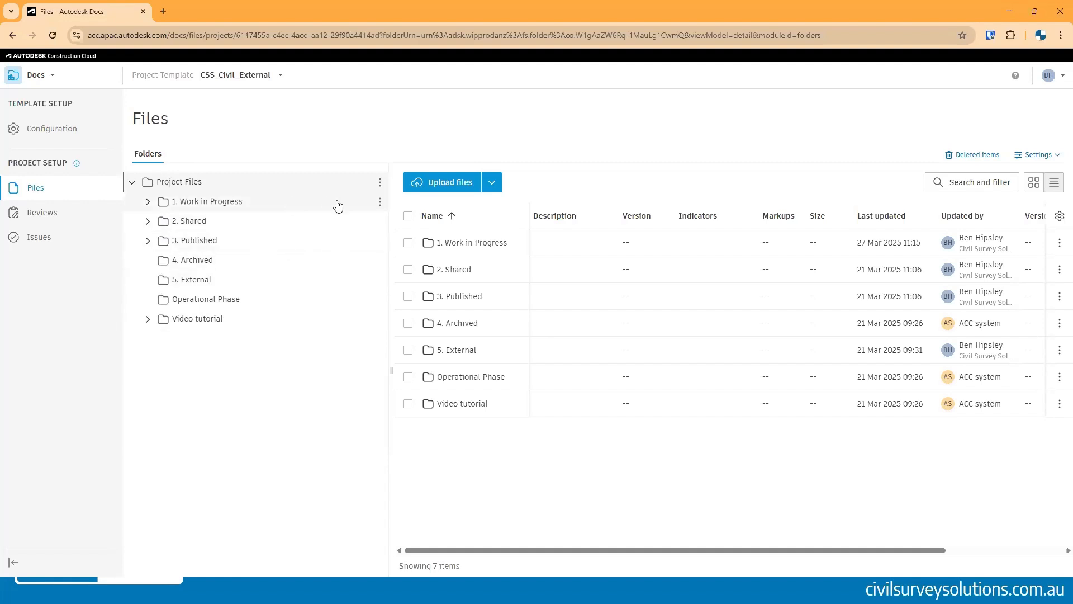
{"action": "left_click", "coordinate": [379, 202]}
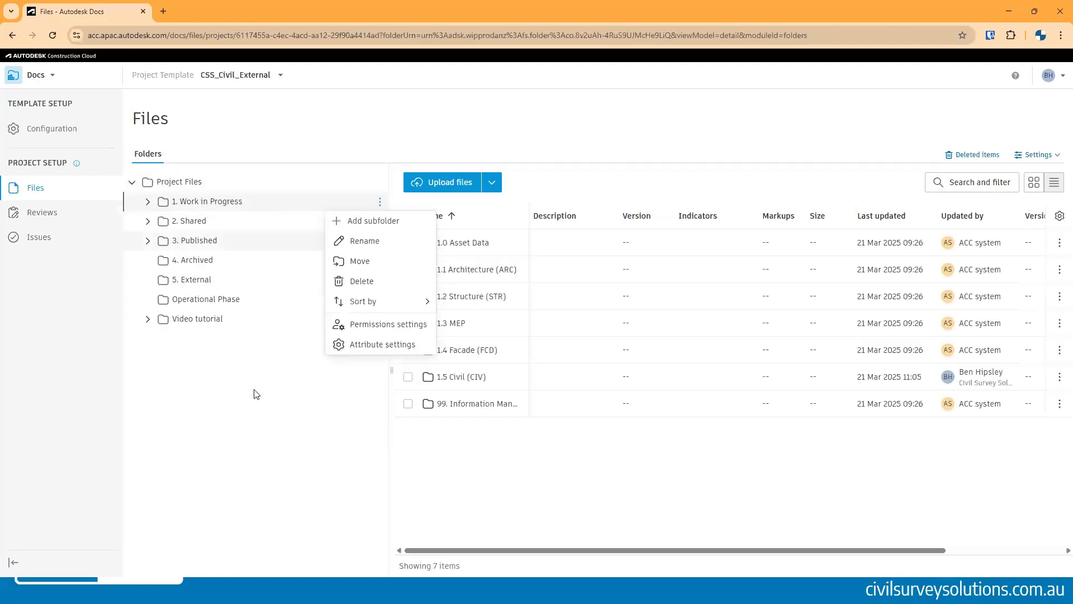
{"action": "left_click", "coordinate": [148, 202]}
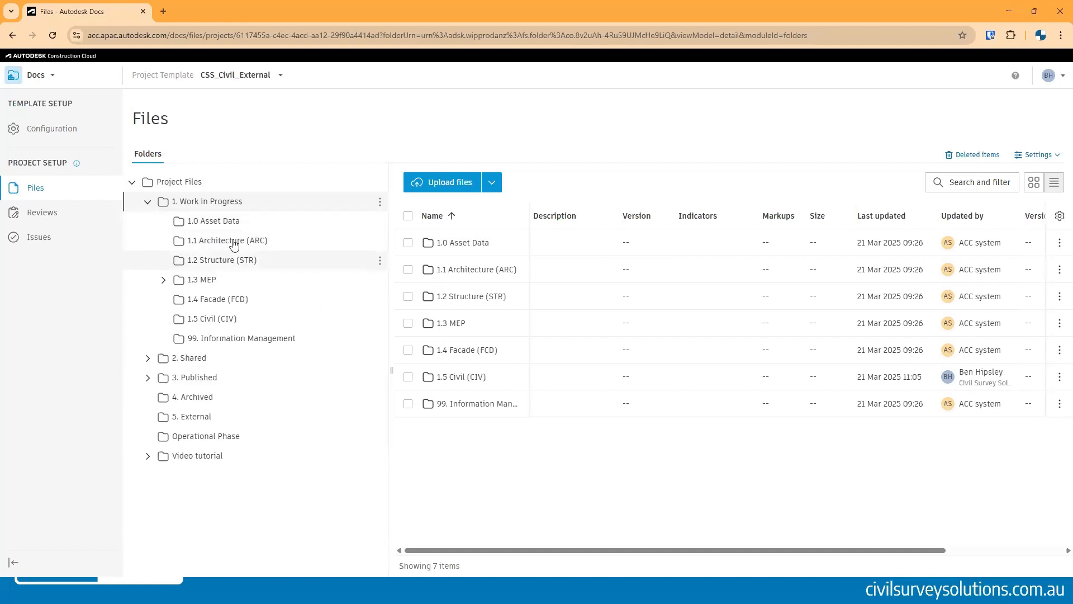
- Grant the Architect role Edit permission on the 1.1 Architecture (ARC) folder
{"action": "left_click", "coordinate": [380, 241]}
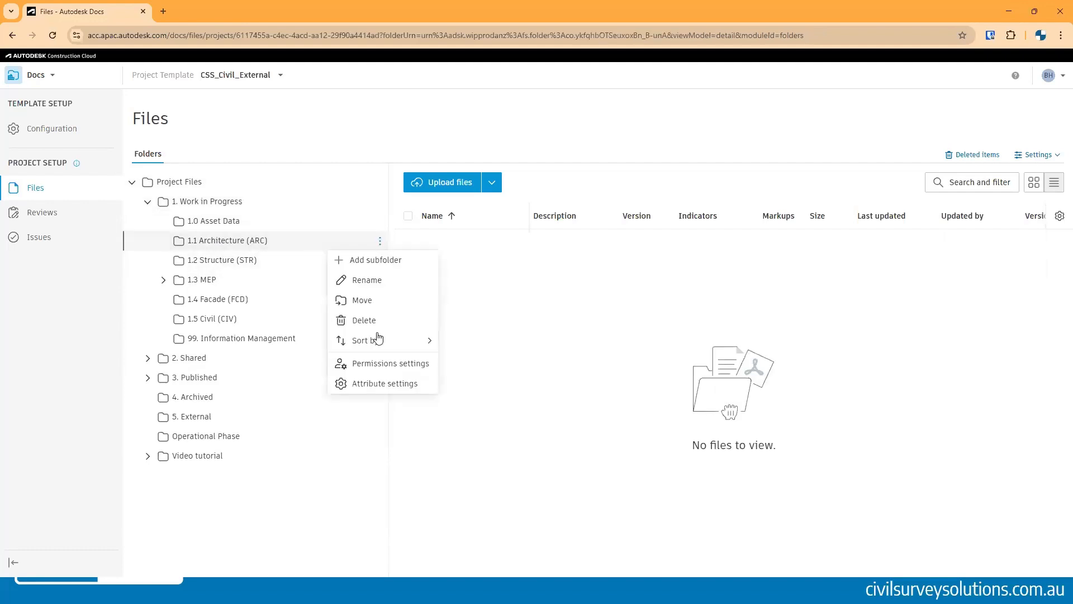
{"action": "left_click", "coordinate": [383, 363]}
{"action": "left_click", "coordinate": [733, 169]}
{"action": "left_click", "coordinate": [479, 299]}
{"action": "type", "text": "a"}
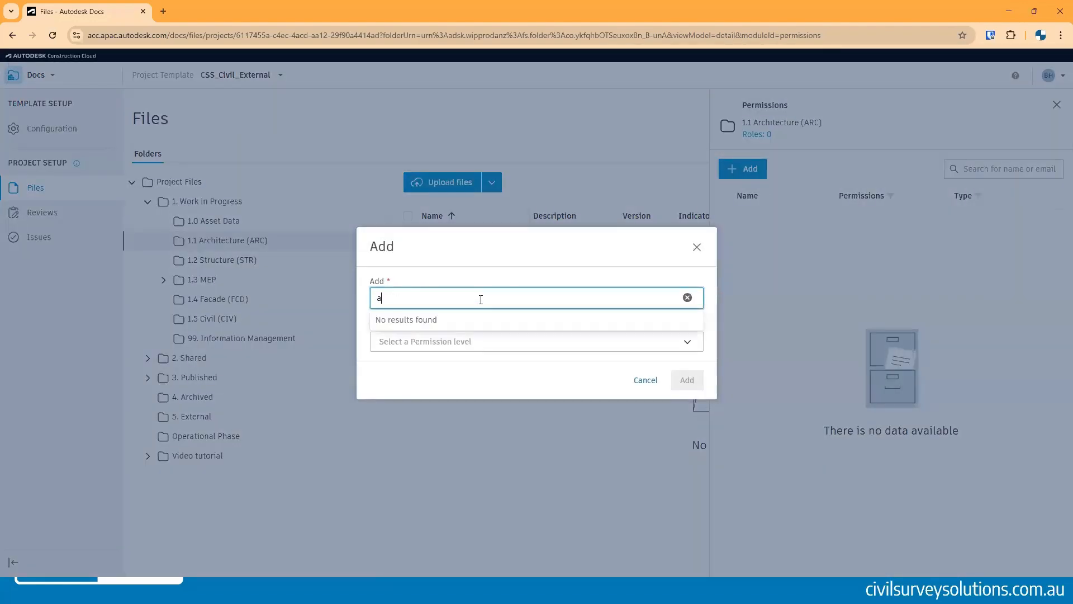
{"action": "type", "text": "rch"}
{"action": "left_click", "coordinate": [380, 333]}
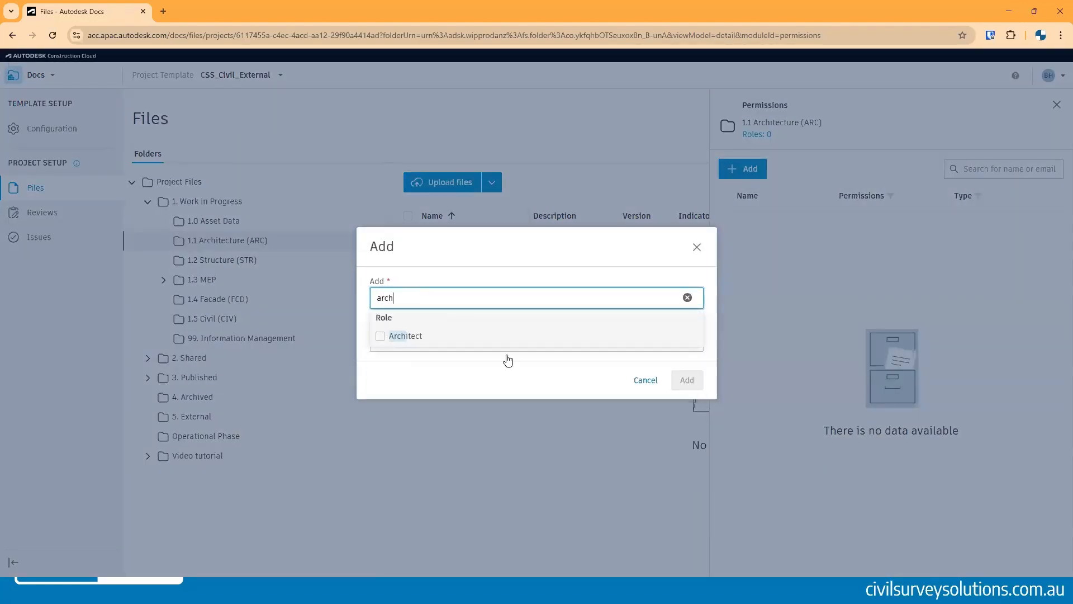
{"action": "left_click", "coordinate": [434, 379]}
{"action": "left_click", "coordinate": [445, 347]}
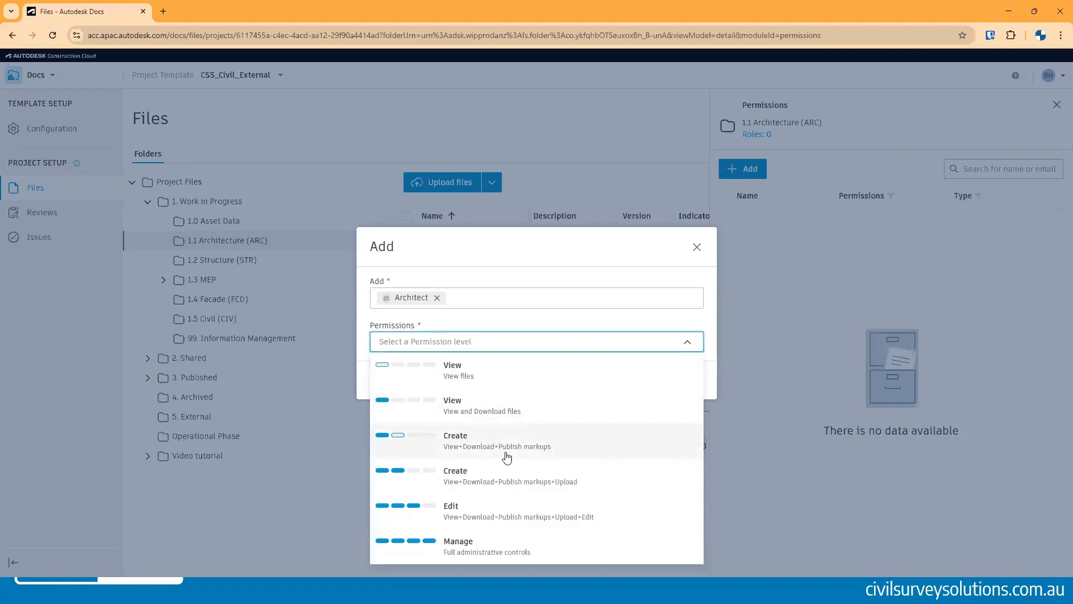
{"action": "left_click", "coordinate": [482, 509]}
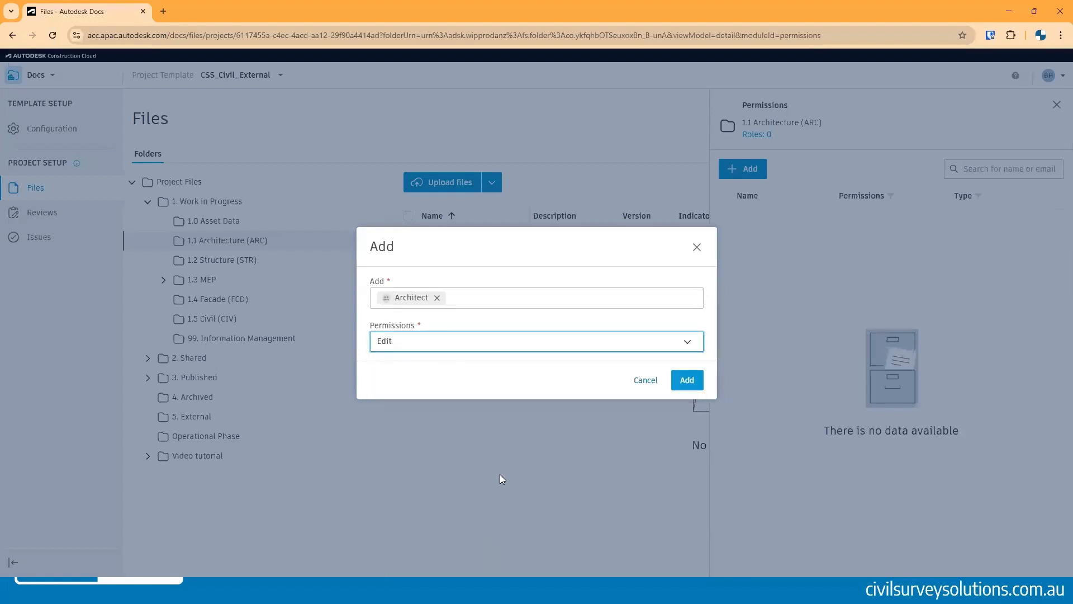
{"action": "left_click", "coordinate": [529, 346]}
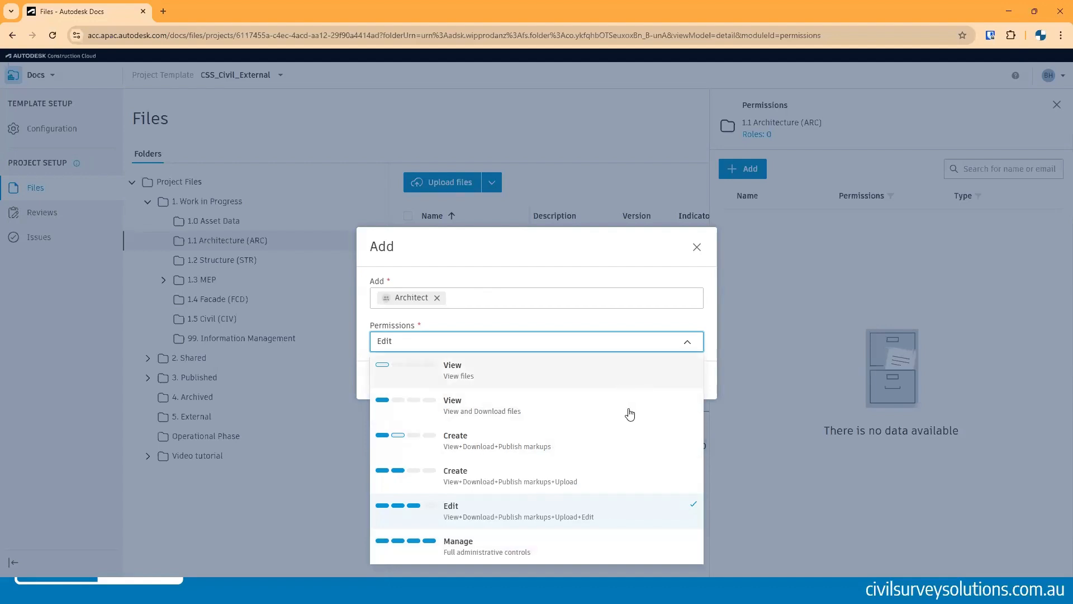
{"action": "left_click", "coordinate": [587, 517]}
{"action": "left_click", "coordinate": [686, 381]}
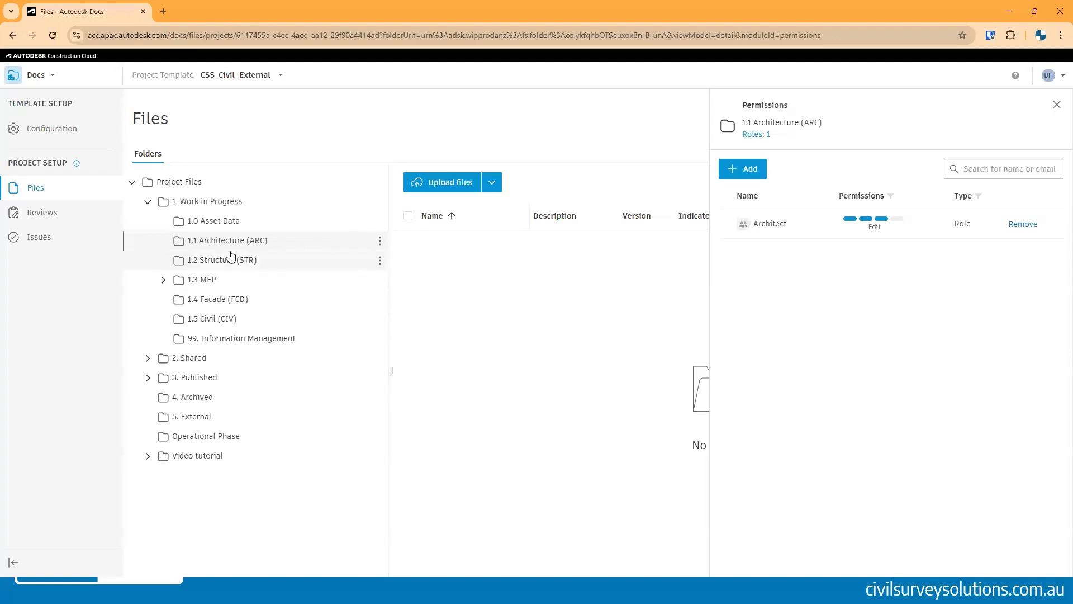
{"action": "left_click", "coordinate": [1057, 106]}
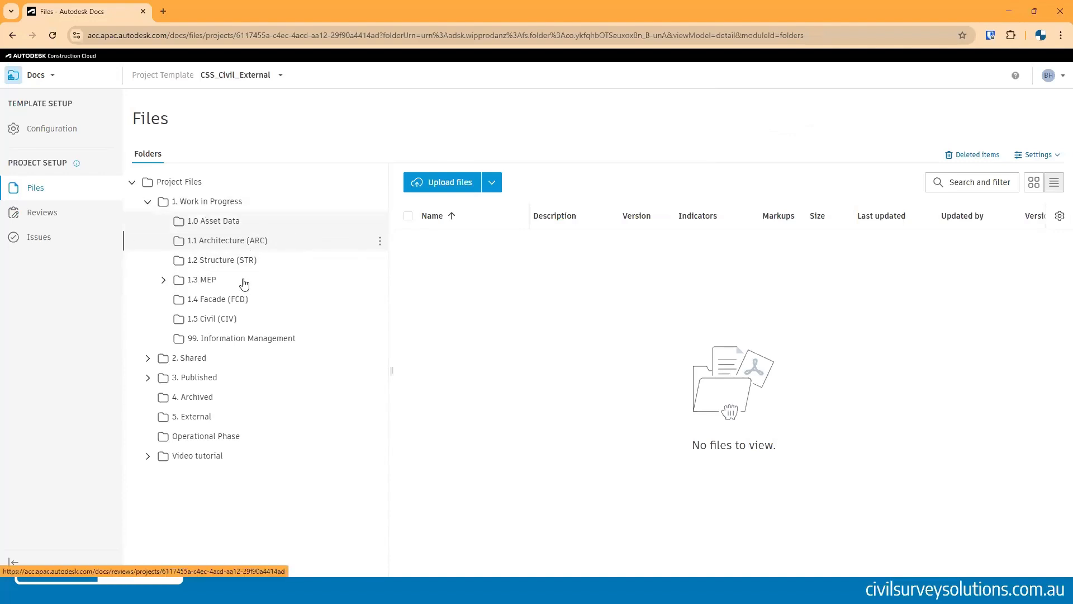
- Open the Two Step Approval review workflow and inspect its initiator role selection
{"action": "left_click", "coordinate": [48, 217]}
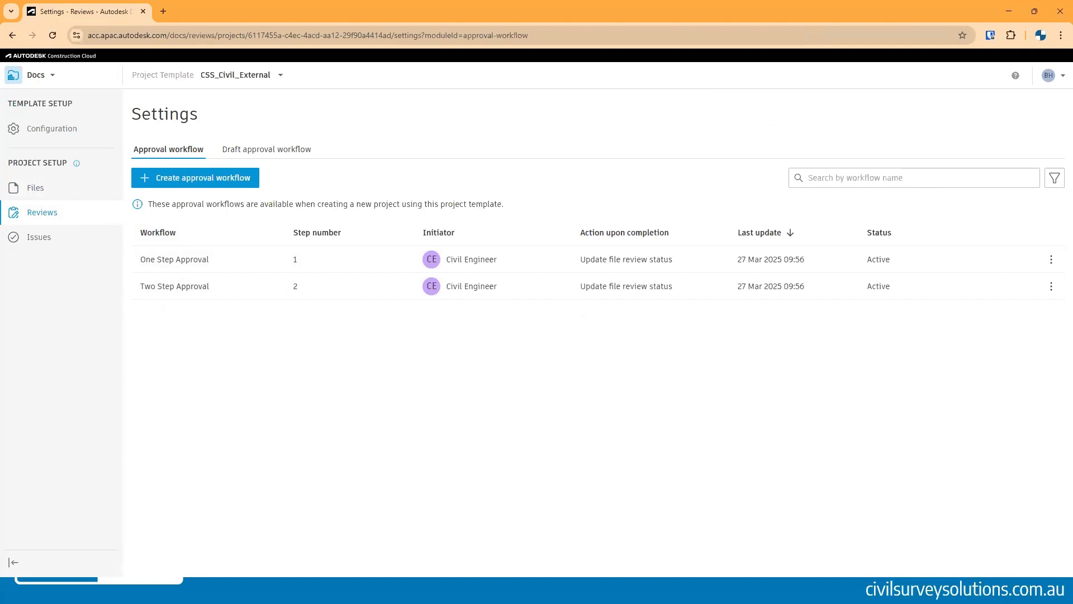
{"action": "left_click", "coordinate": [177, 289]}
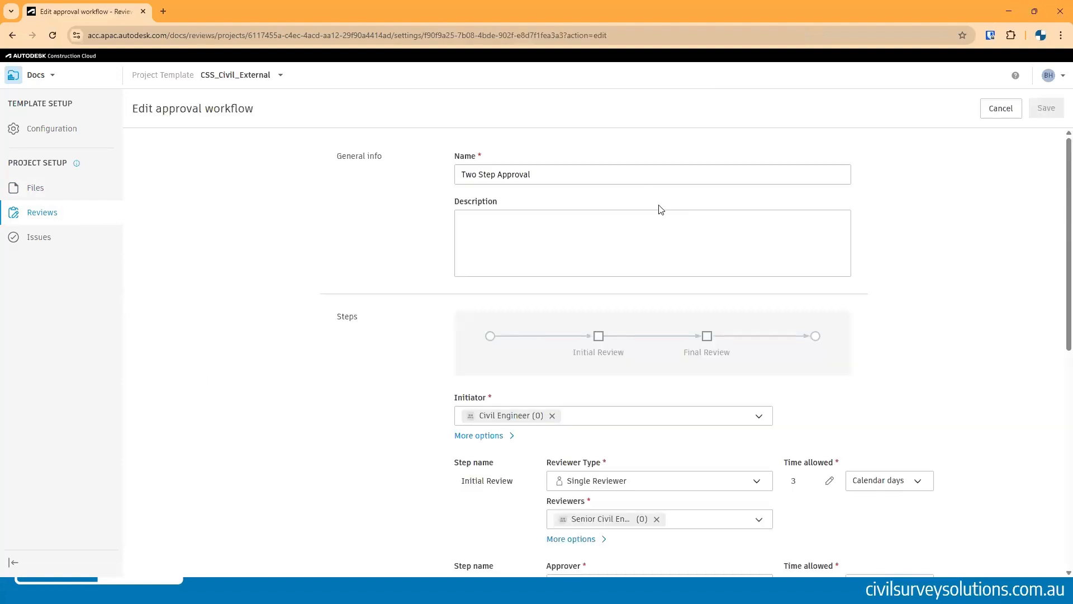
{"action": "scroll", "coordinate": [659, 205], "scroll_direction": "down", "scroll_amount": 1}
{"action": "scroll", "coordinate": [534, 213], "scroll_direction": "up", "scroll_amount": 1}
{"action": "scroll", "coordinate": [535, 217], "scroll_direction": "down", "scroll_amount": 4}
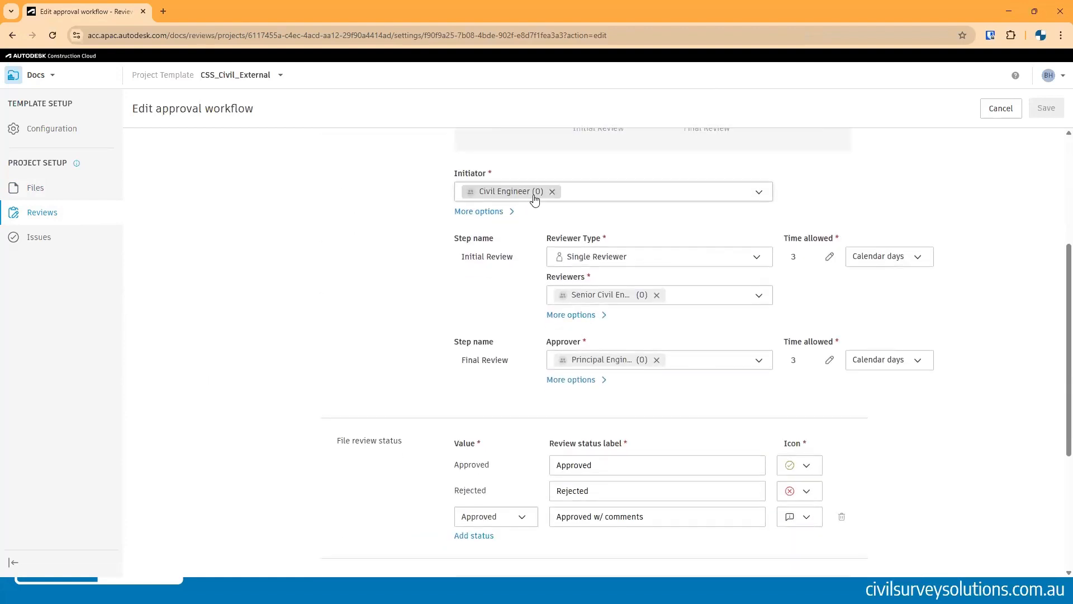
{"action": "left_click", "coordinate": [750, 199]}
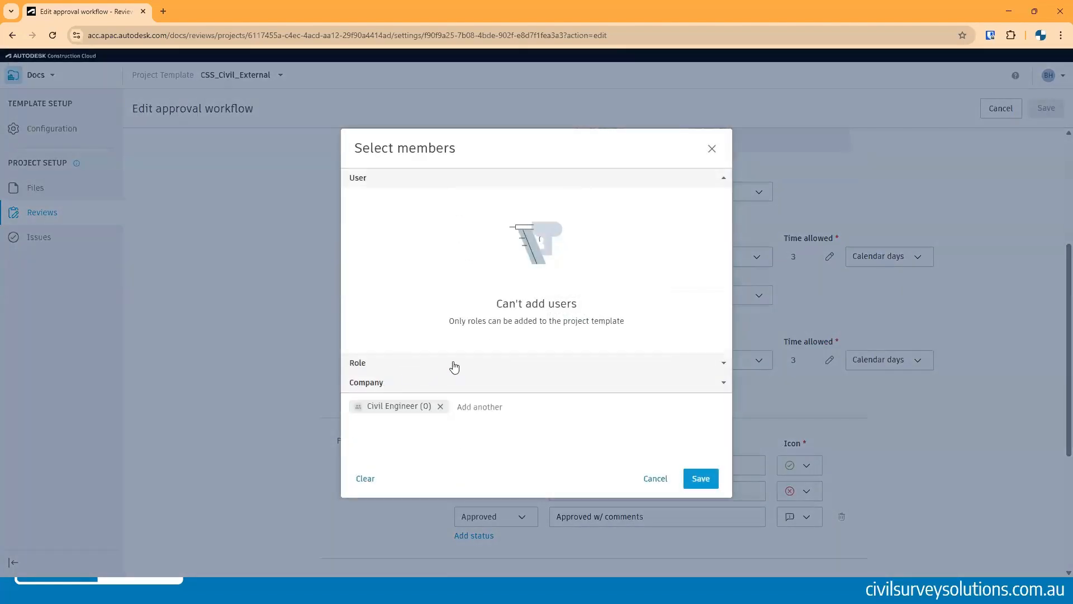
{"action": "left_click", "coordinate": [654, 479]}
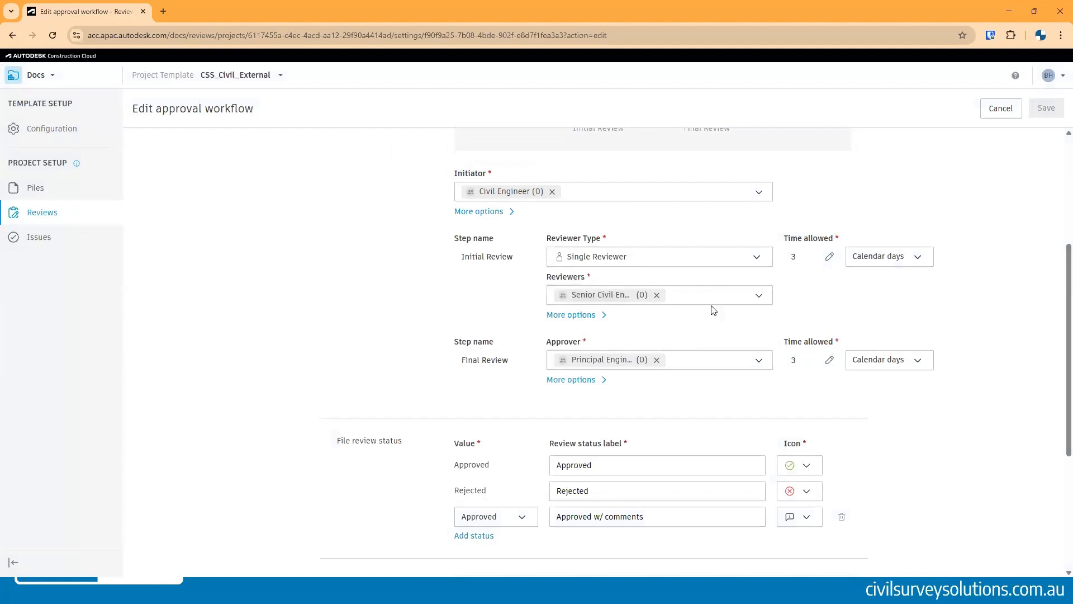
- Enable the Copy approved files action upon completion in the Two Step Approval workflow and save it
{"action": "scroll", "coordinate": [708, 290], "scroll_direction": "down", "scroll_amount": 4}
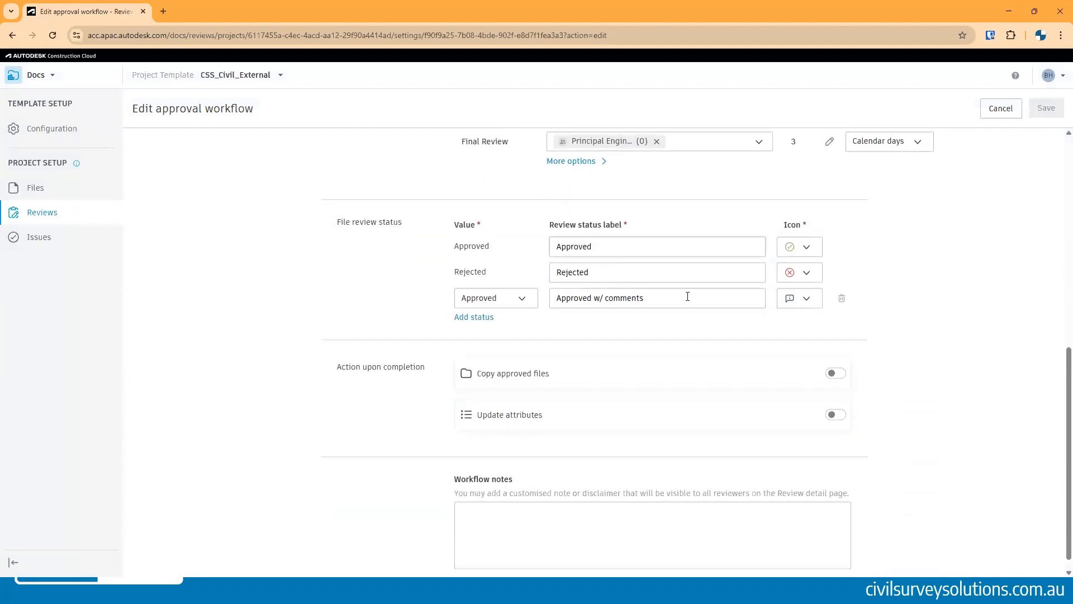
{"action": "scroll", "coordinate": [706, 293], "scroll_direction": "down", "scroll_amount": 1}
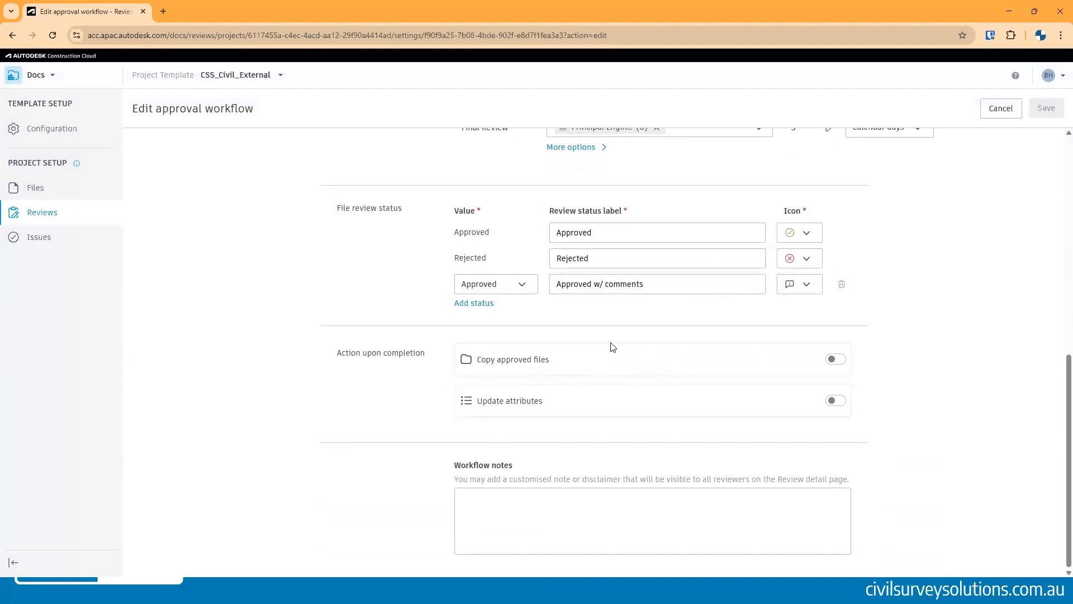
{"action": "left_click_drag", "start_coordinate": [491, 362], "coordinate": [533, 362]}
{"action": "left_click", "coordinate": [548, 362]}
{"action": "left_click", "coordinate": [833, 361]}
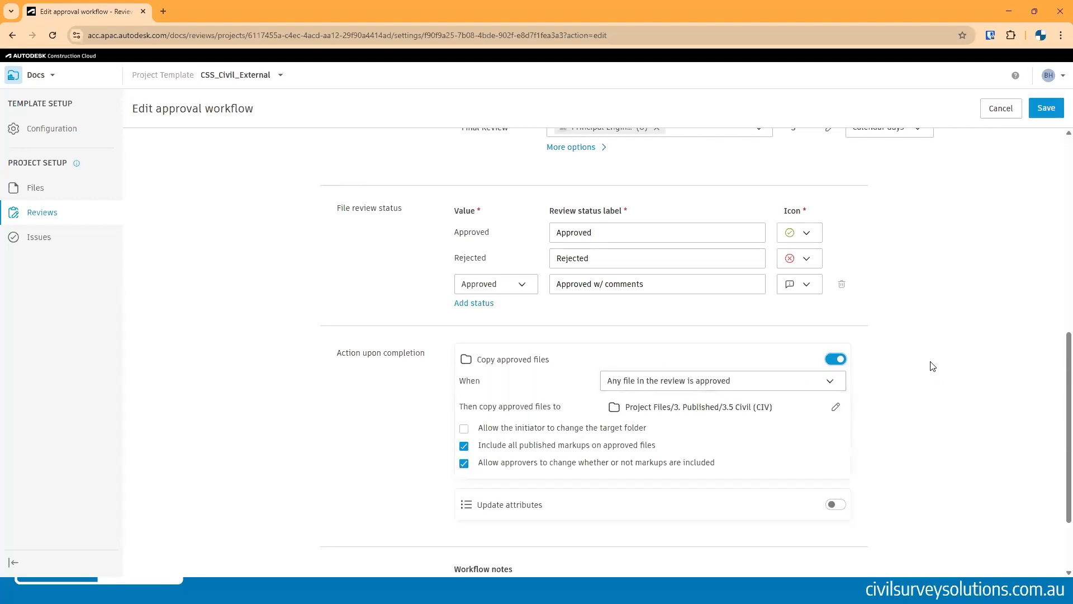
{"action": "scroll", "coordinate": [935, 353], "scroll_direction": "up", "scroll_amount": 1}
{"action": "scroll", "coordinate": [893, 364], "scroll_direction": "down", "scroll_amount": 3}
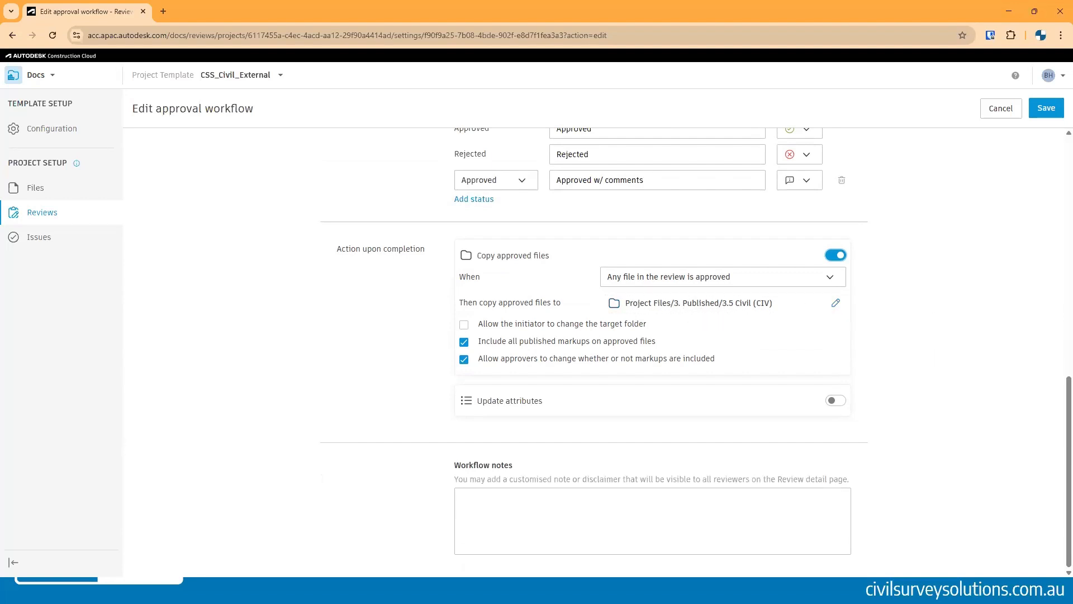
{"action": "scroll", "coordinate": [906, 248], "scroll_direction": "up", "scroll_amount": 10}
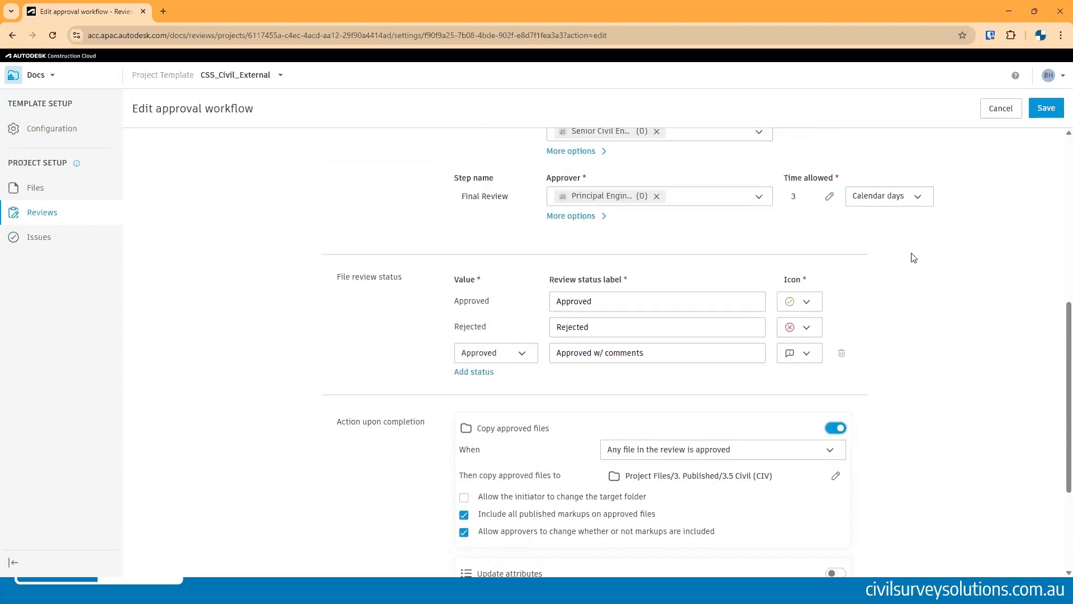
{"action": "scroll", "coordinate": [896, 238], "scroll_direction": "down", "scroll_amount": 3}
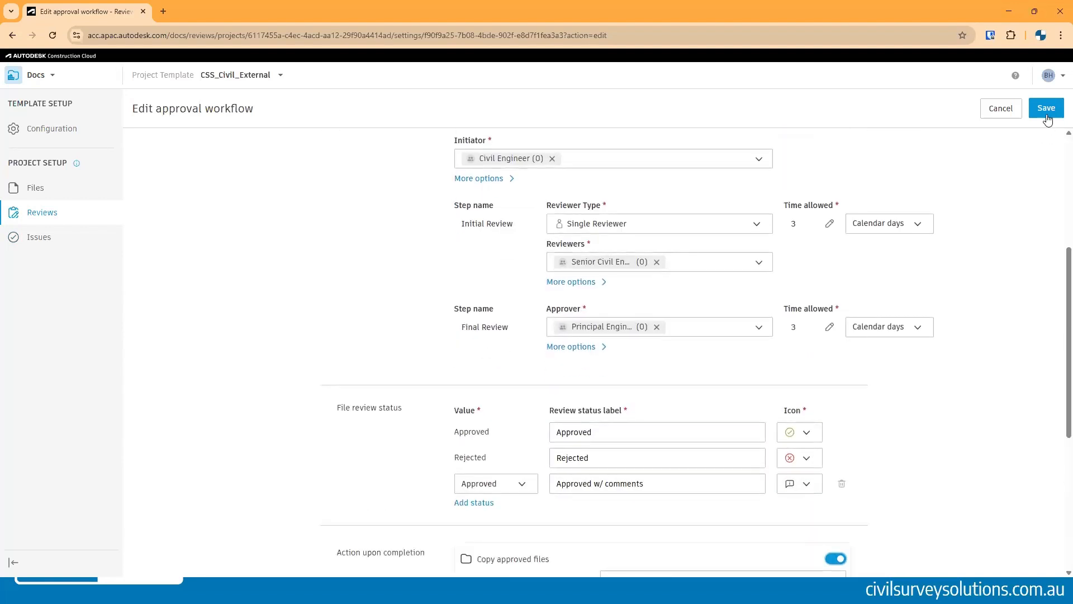
{"action": "left_click", "coordinate": [1046, 110]}
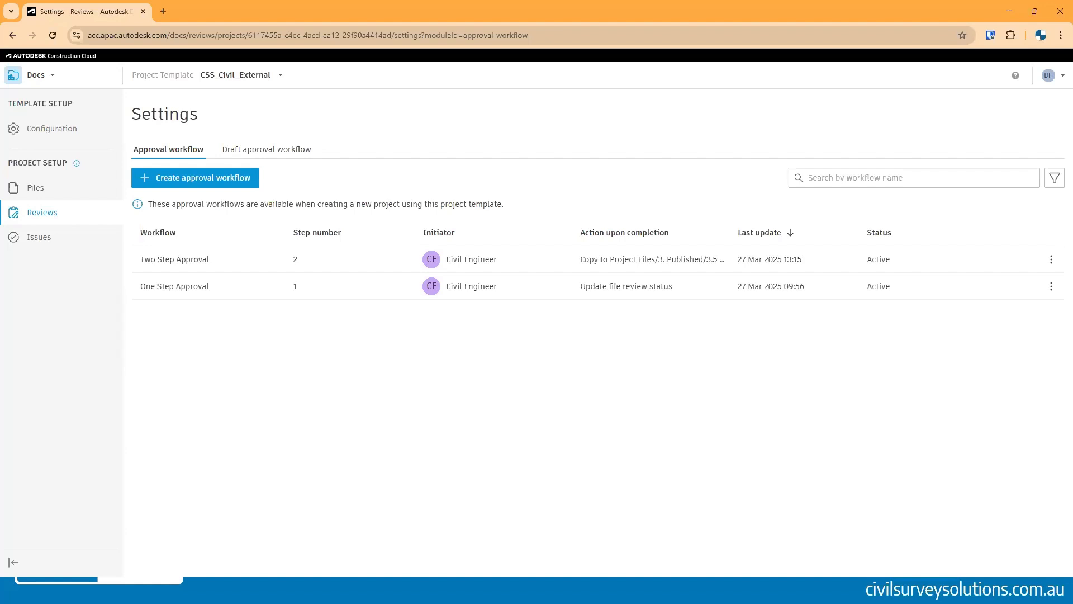
- Open the Issues settings, expand the Design and Coordination categories, and select the Clash issue type
{"action": "left_click", "coordinate": [34, 237]}
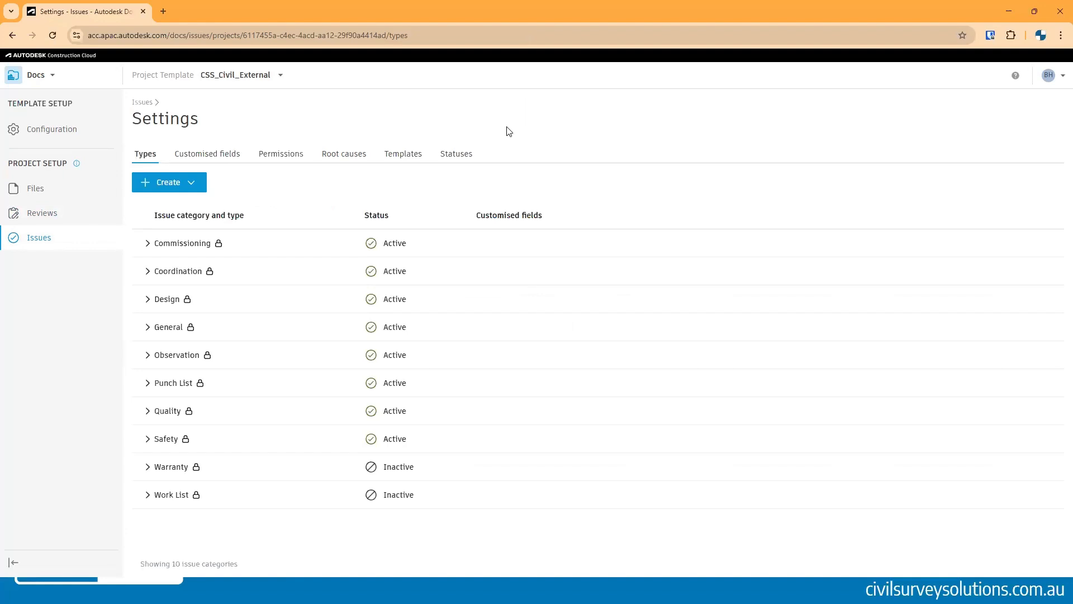
{"action": "left_click", "coordinate": [148, 301]}
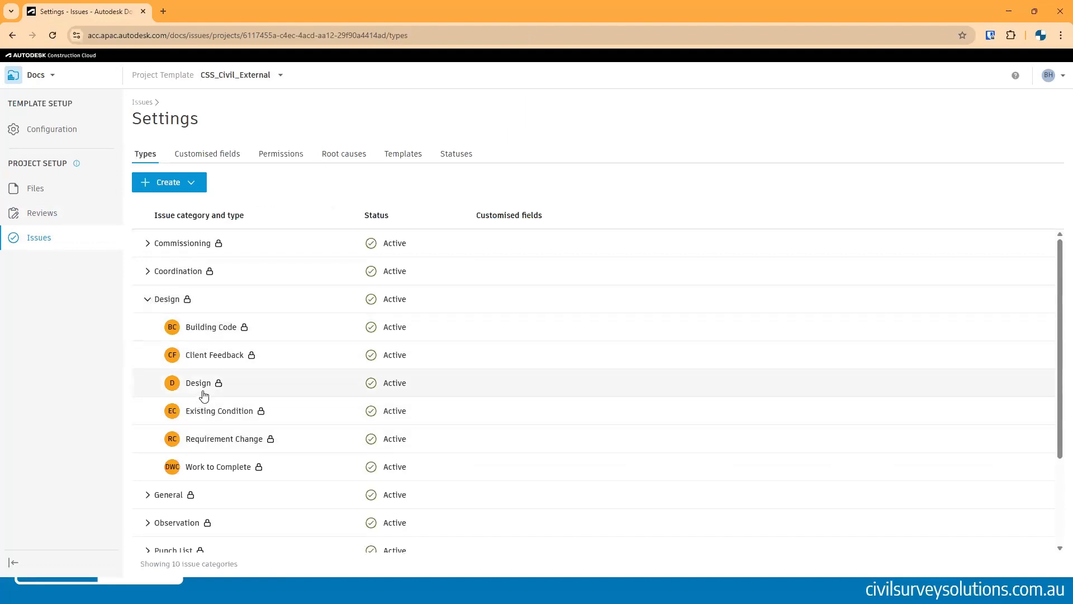
{"action": "left_click", "coordinate": [159, 272]}
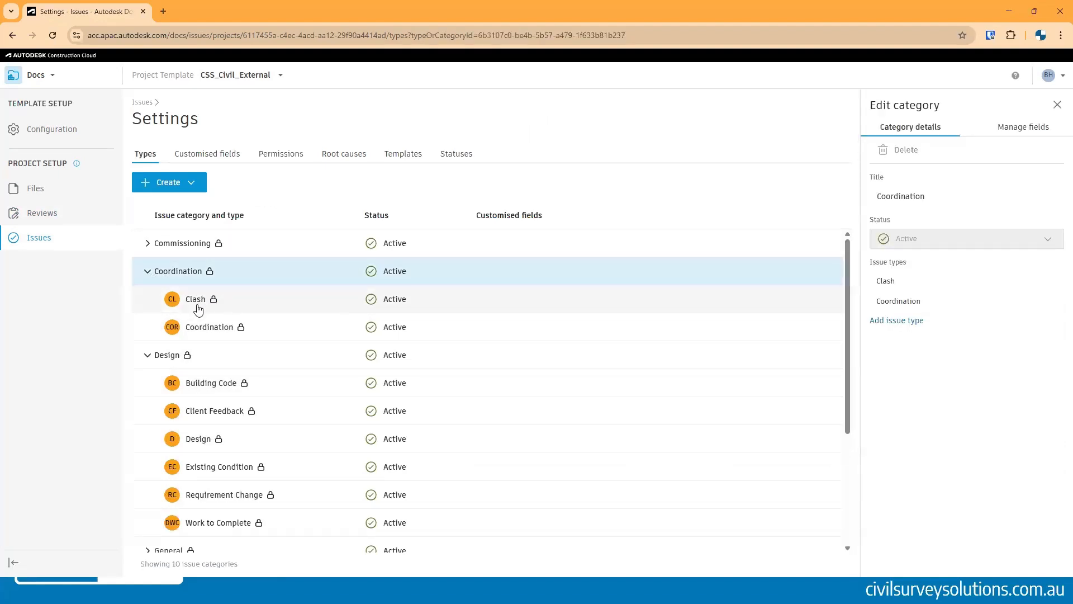
{"action": "left_click", "coordinate": [195, 303]}
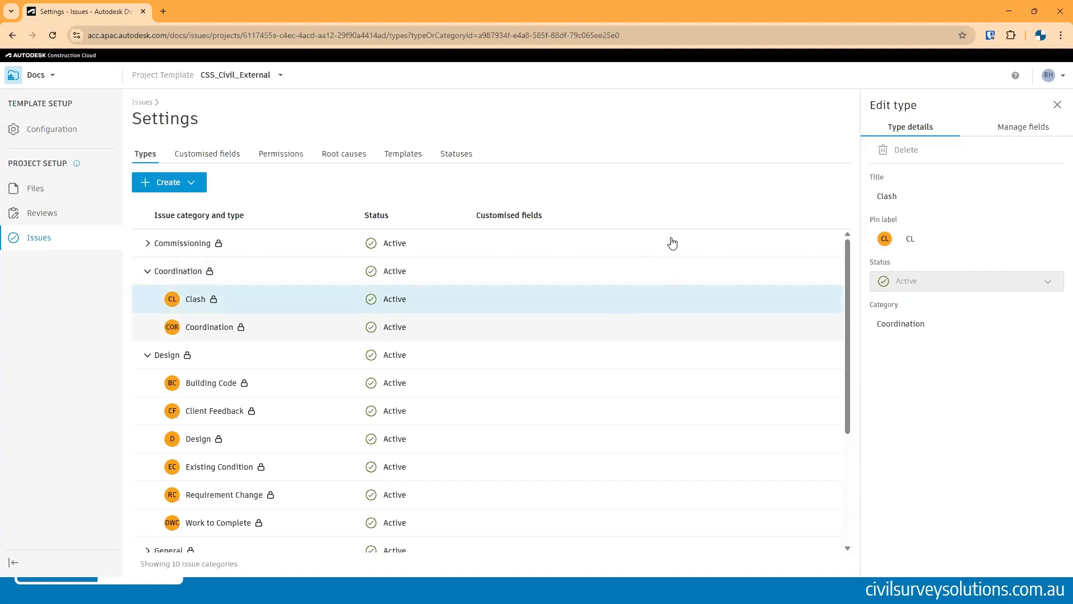
- Review the Clash issue type's required and visible fields, then close the edit panel
{"action": "left_click", "coordinate": [1016, 130]}
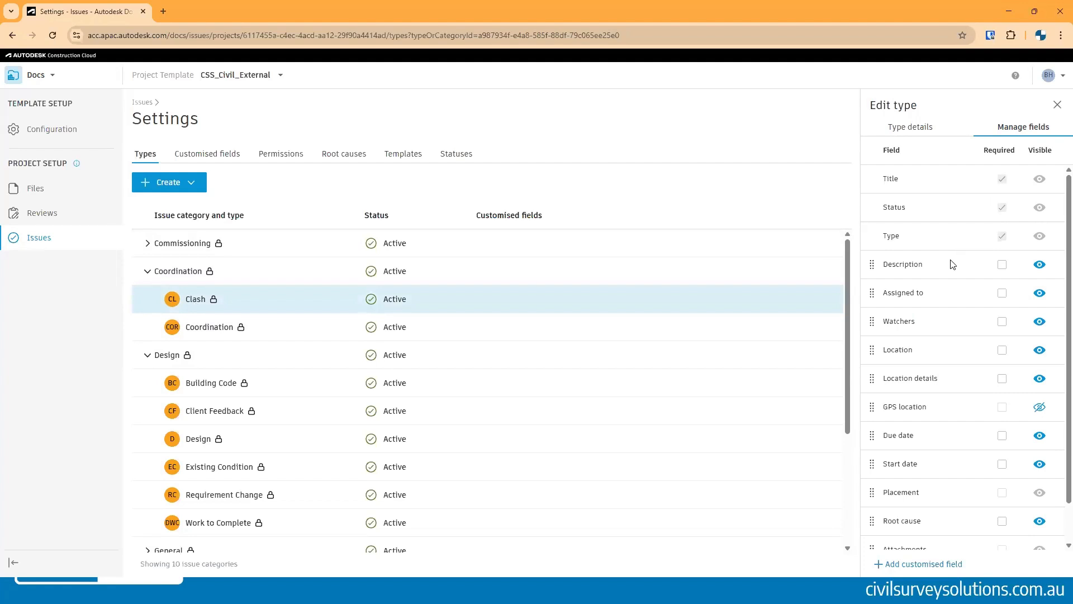
{"action": "scroll", "coordinate": [961, 260], "scroll_direction": "down", "scroll_amount": 1}
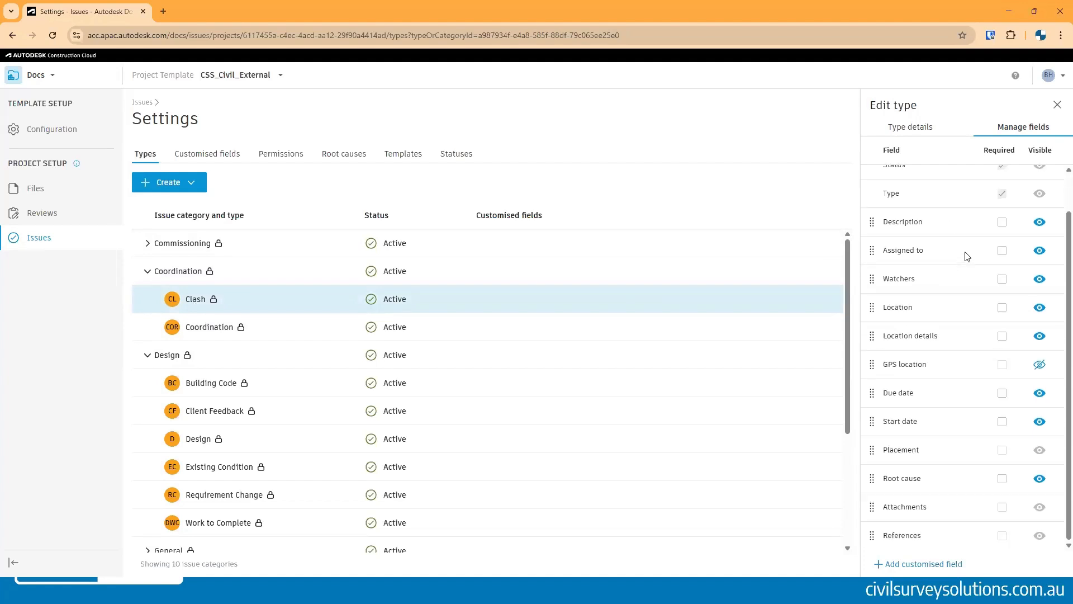
{"action": "scroll", "coordinate": [966, 257], "scroll_direction": "up", "scroll_amount": 1}
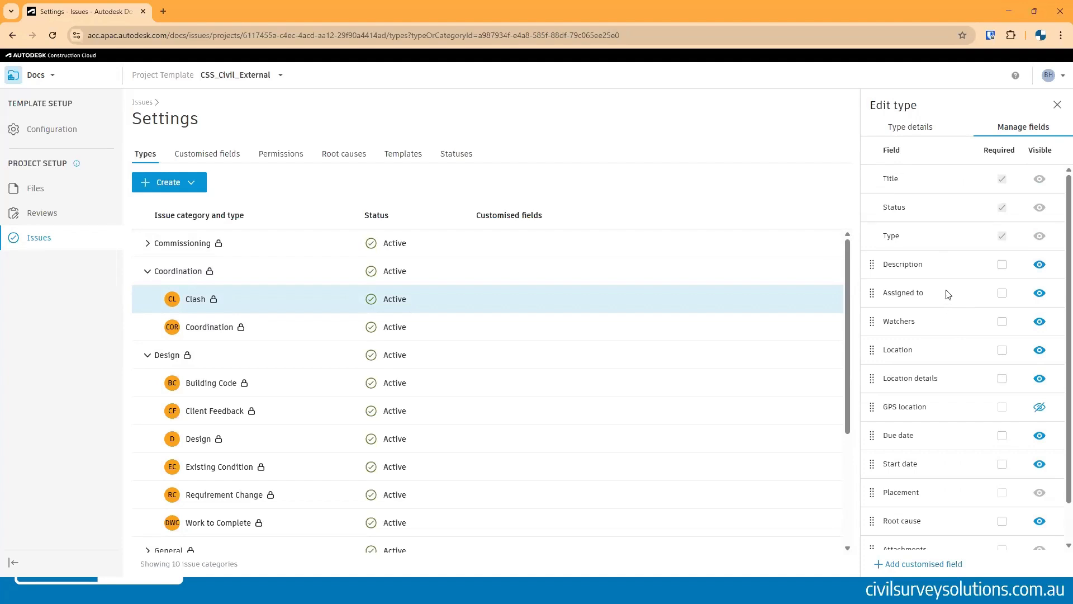
{"action": "scroll", "coordinate": [947, 300], "scroll_direction": "down", "scroll_amount": 1}
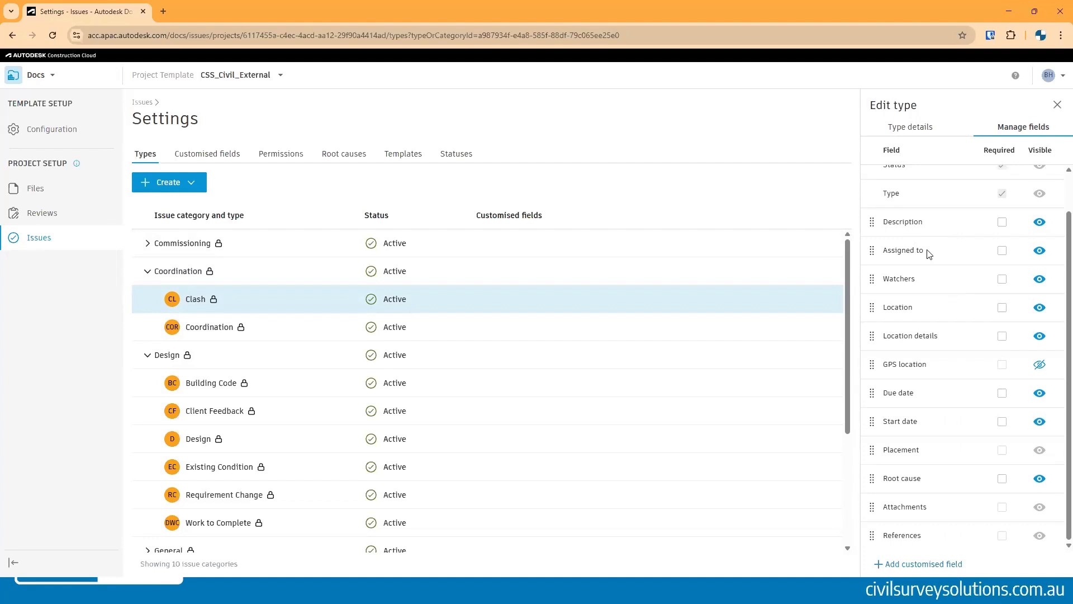
{"action": "left_click_drag", "start_coordinate": [915, 281], "coordinate": [894, 282]}
{"action": "left_click", "coordinate": [904, 280]}
{"action": "scroll", "coordinate": [975, 251], "scroll_direction": "up", "scroll_amount": 1}
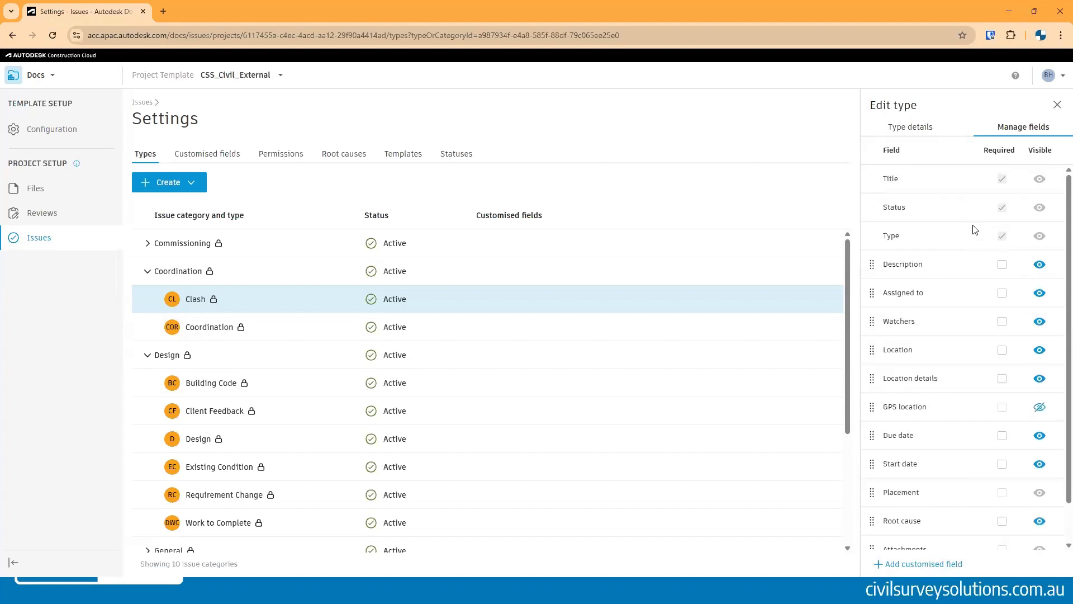
{"action": "left_click", "coordinate": [924, 130]}
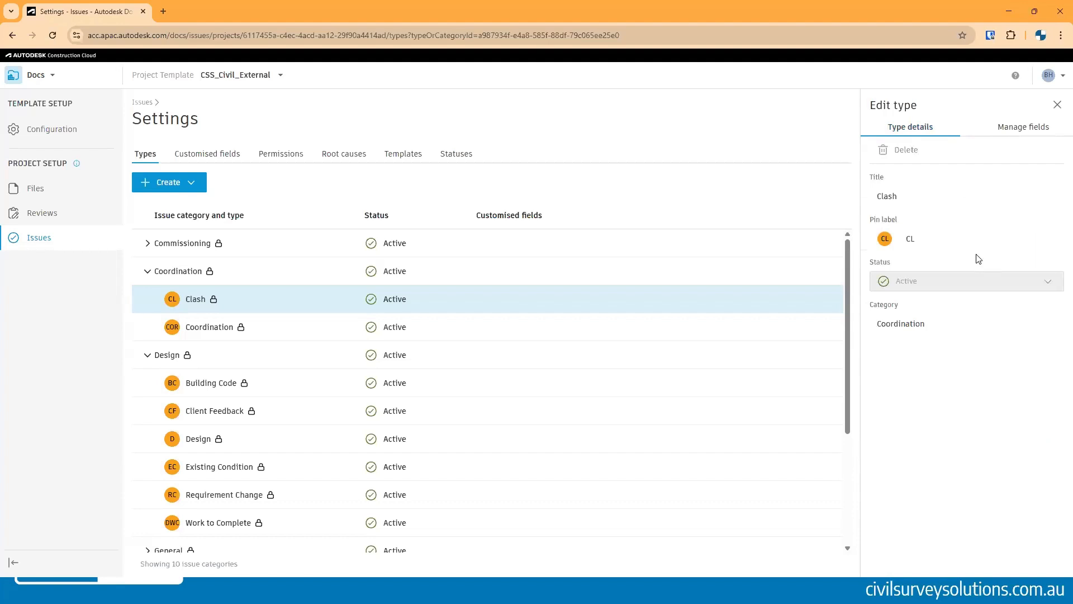
{"action": "left_click", "coordinate": [1056, 105]}
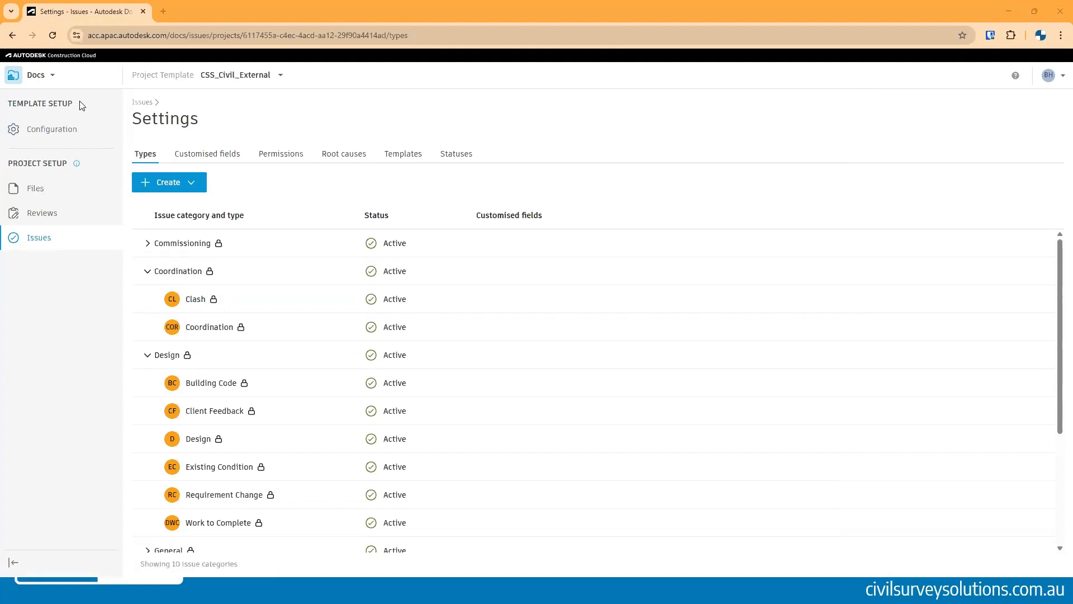
- Start creating a new project from the template, naming it Web Demo 1
{"action": "left_click", "coordinate": [52, 76]}
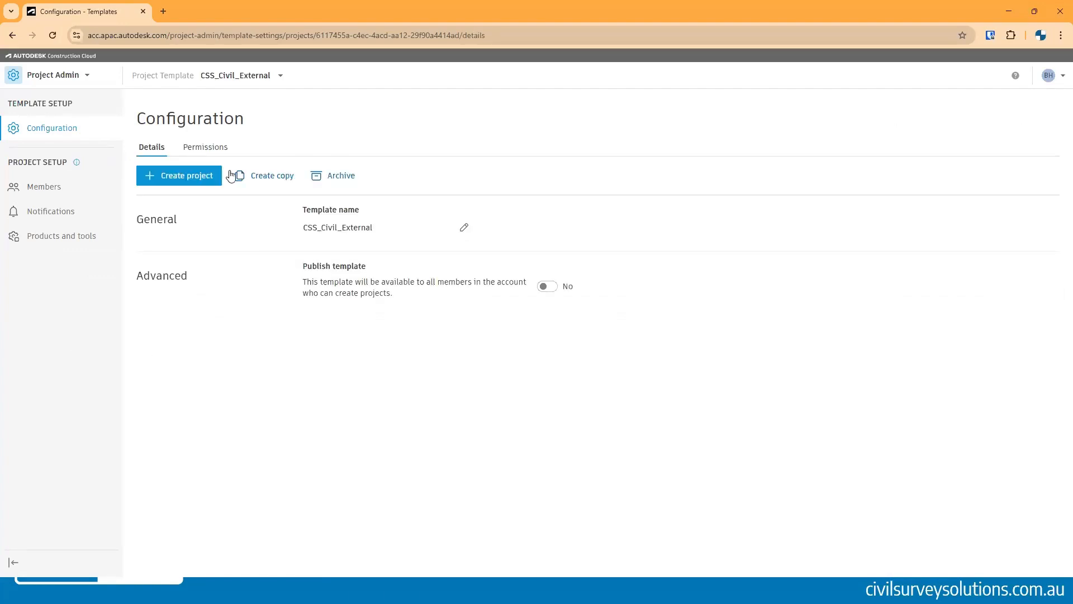
{"action": "left_click", "coordinate": [174, 173]}
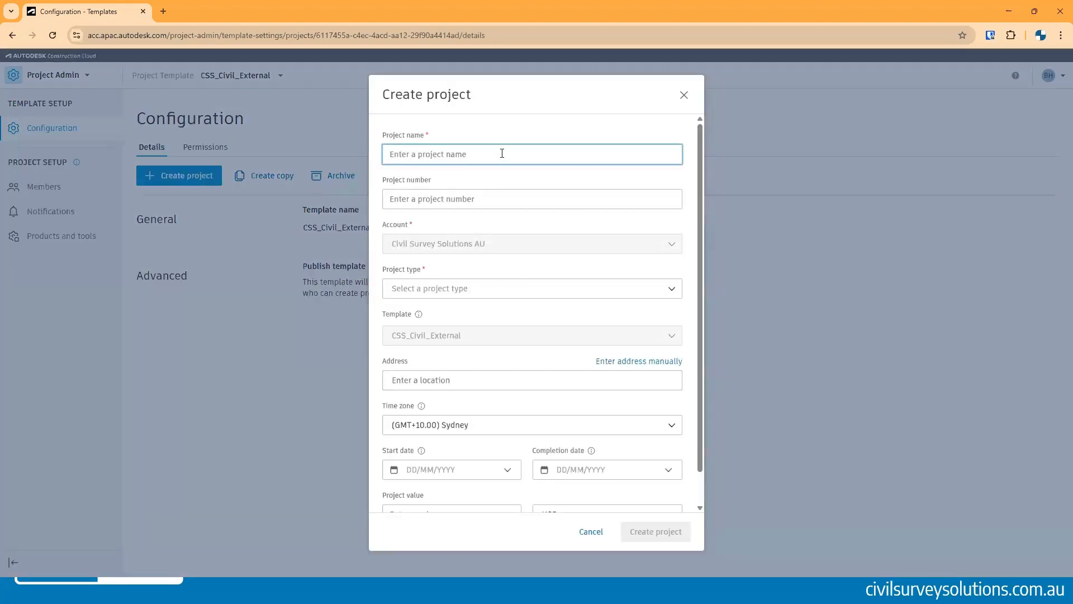
{"action": "type", "text": "Web Demo 1"}
{"action": "scroll", "coordinate": [490, 270], "scroll_direction": "down", "scroll_amount": 1}
{"action": "scroll", "coordinate": [490, 270], "scroll_direction": "down", "scroll_amount": 1}
- Set the new project's type to Streets/Roads/Highways
{"action": "left_click", "coordinate": [475, 255]}
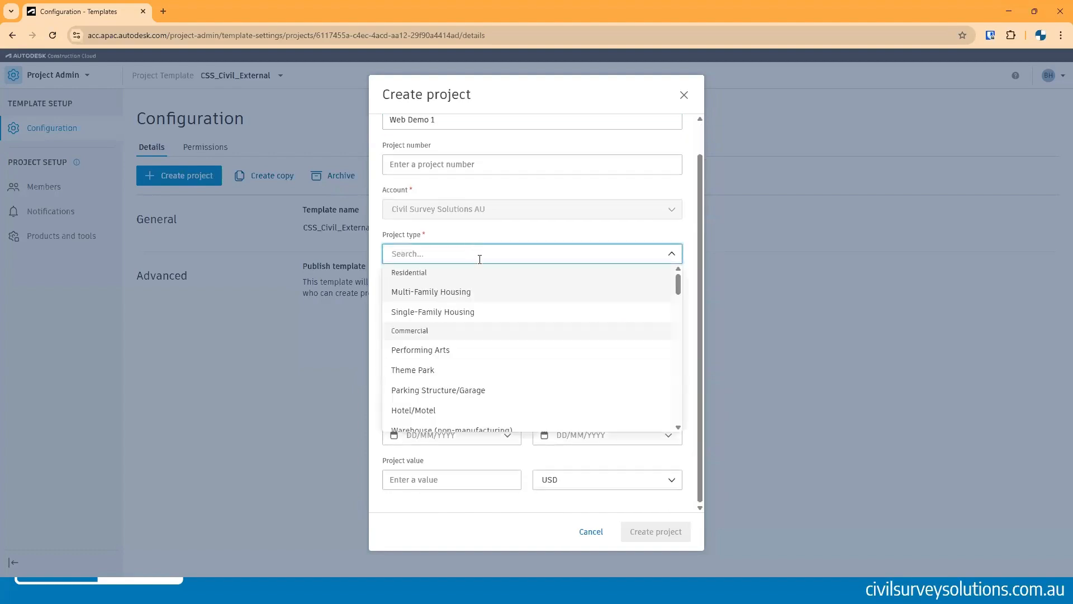
{"action": "type", "text": "road"}
{"action": "left_click", "coordinate": [467, 294]}
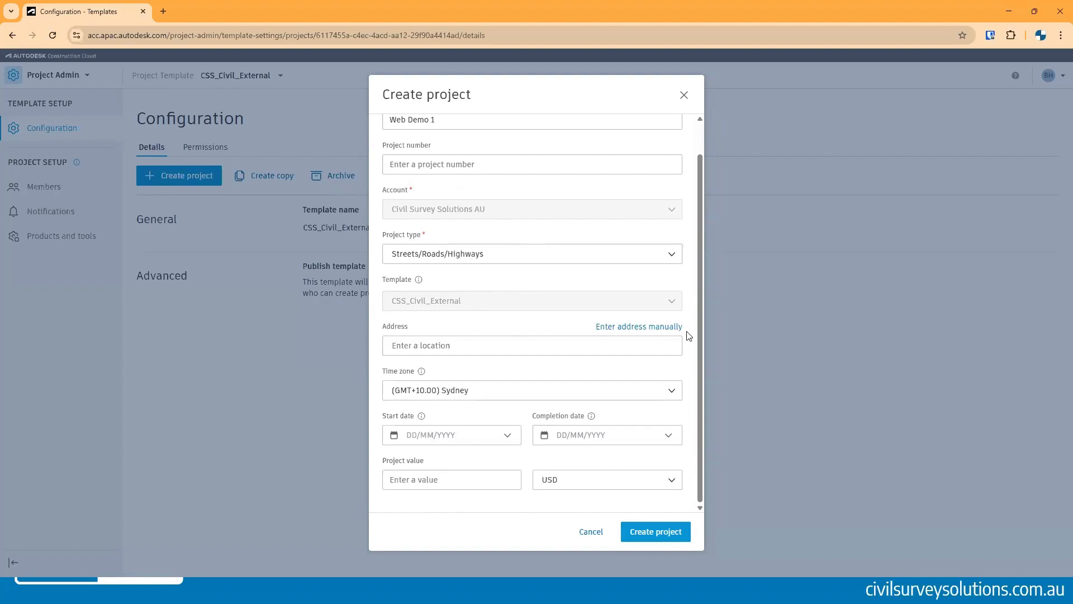
- Create the Web Demo 1 project from the template
{"action": "left_click", "coordinate": [656, 533]}
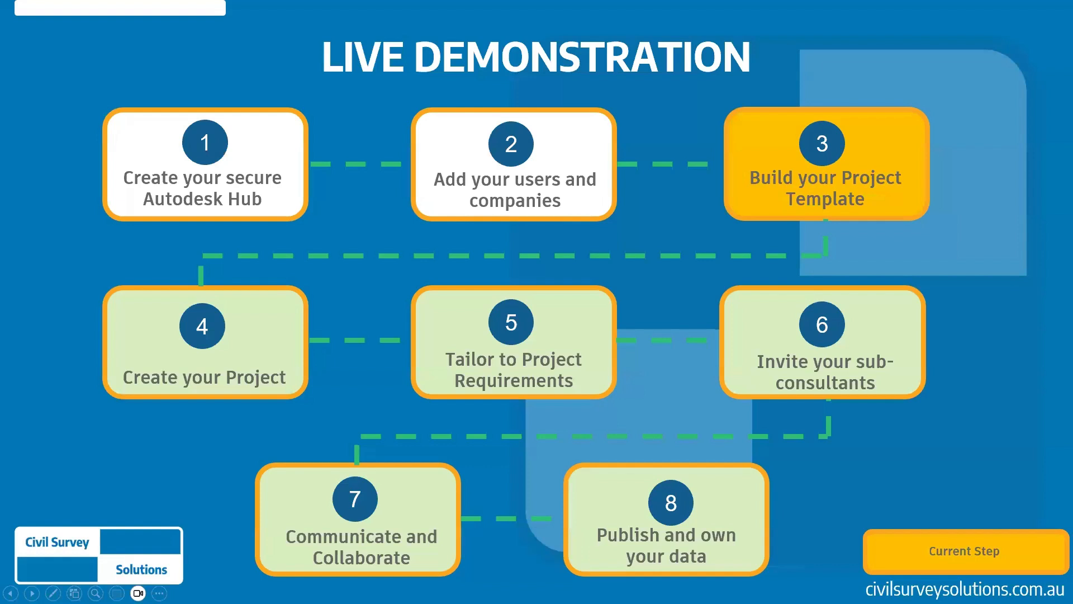
{"action": "left_click", "coordinate": [505, 577]}
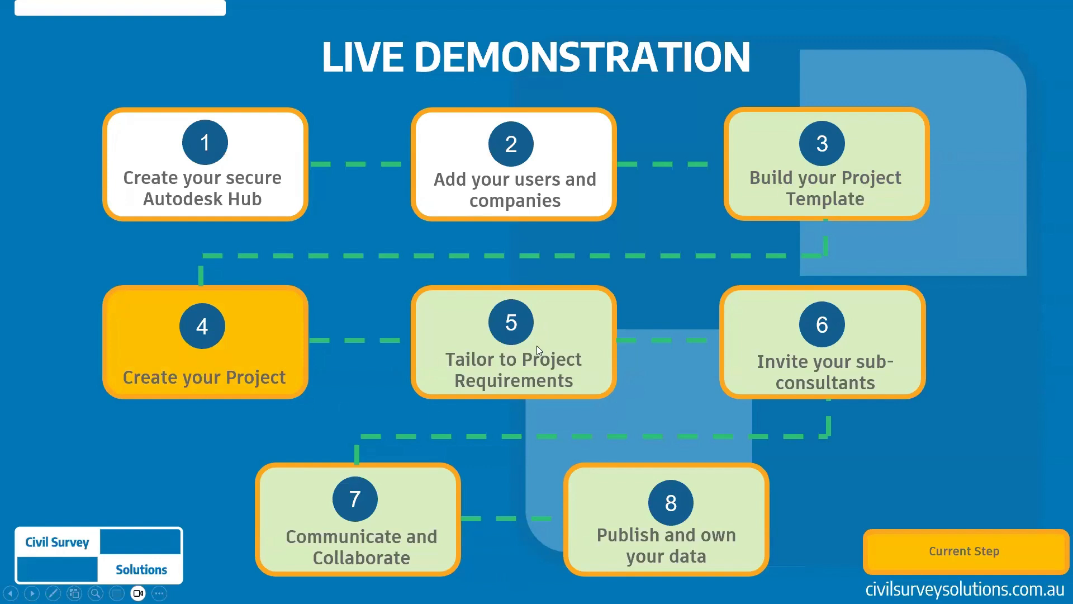
{"action": "left_click", "coordinate": [483, 373]}
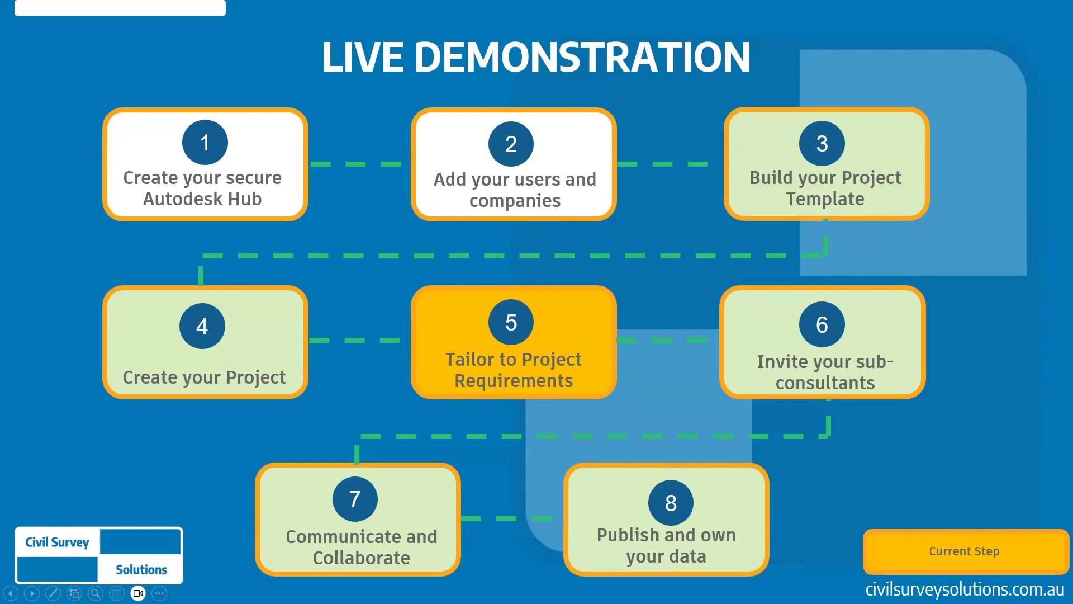
{"action": "key", "text": "alt+Tab"}
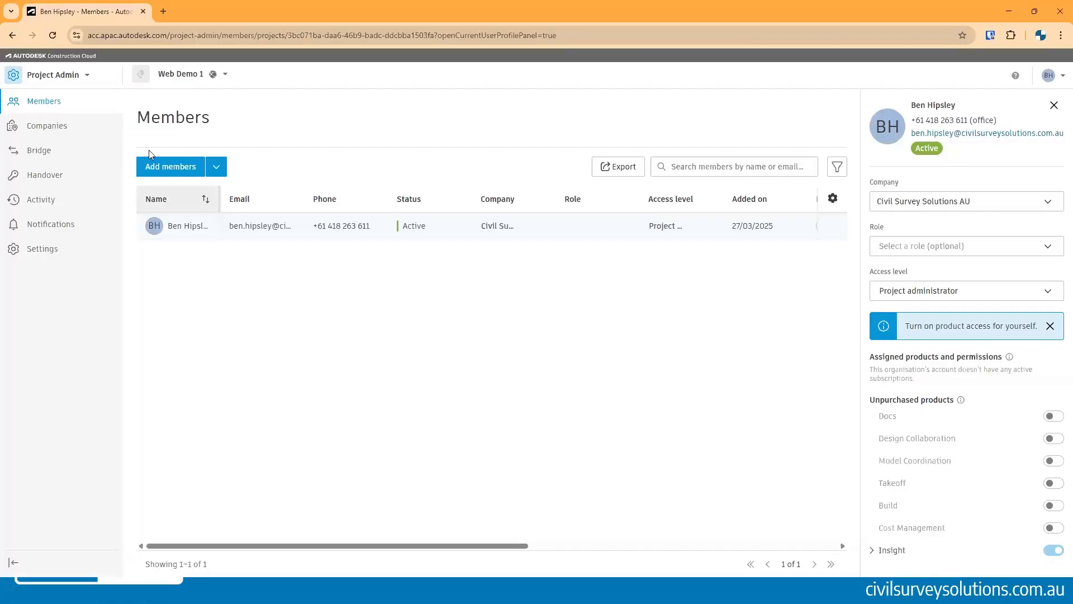
- Switch the Web Demo 1 project from Project Admin to the Docs module
{"action": "left_click", "coordinate": [180, 74]}
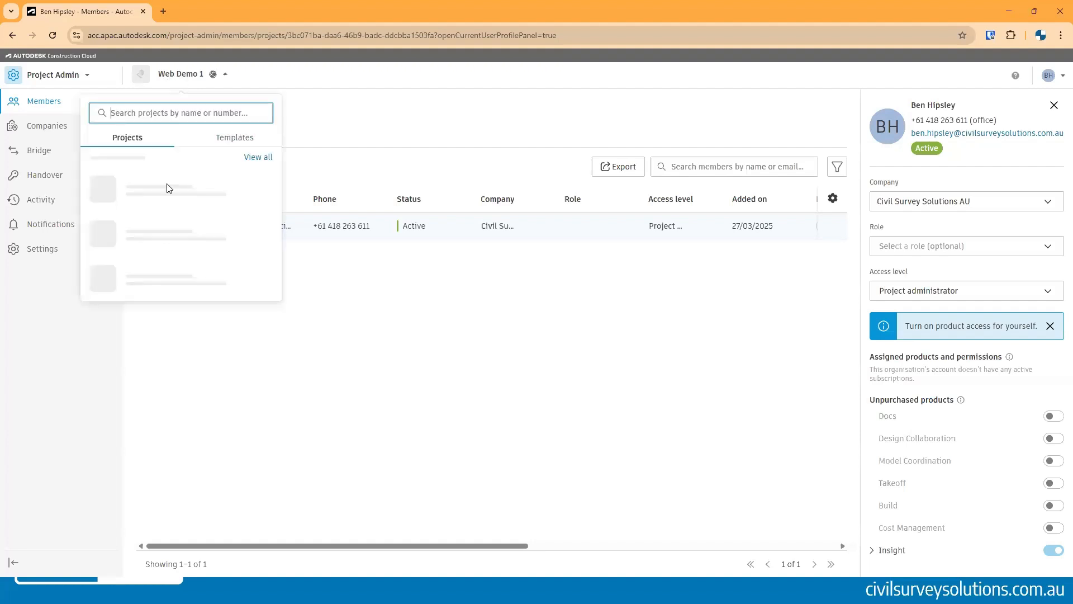
{"action": "left_click", "coordinate": [738, 356]}
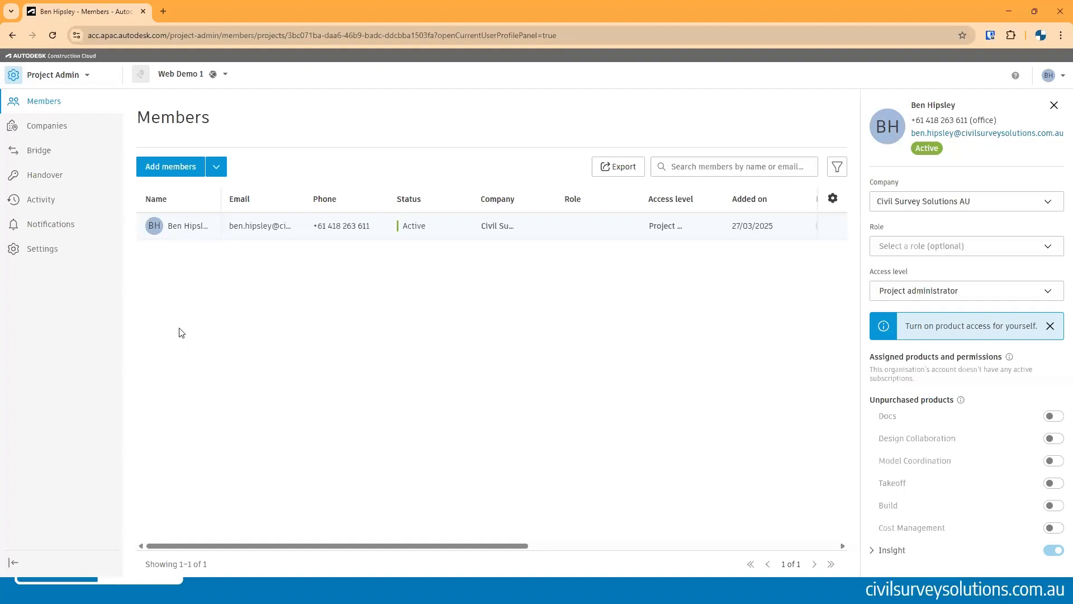
{"action": "left_click", "coordinate": [72, 76]}
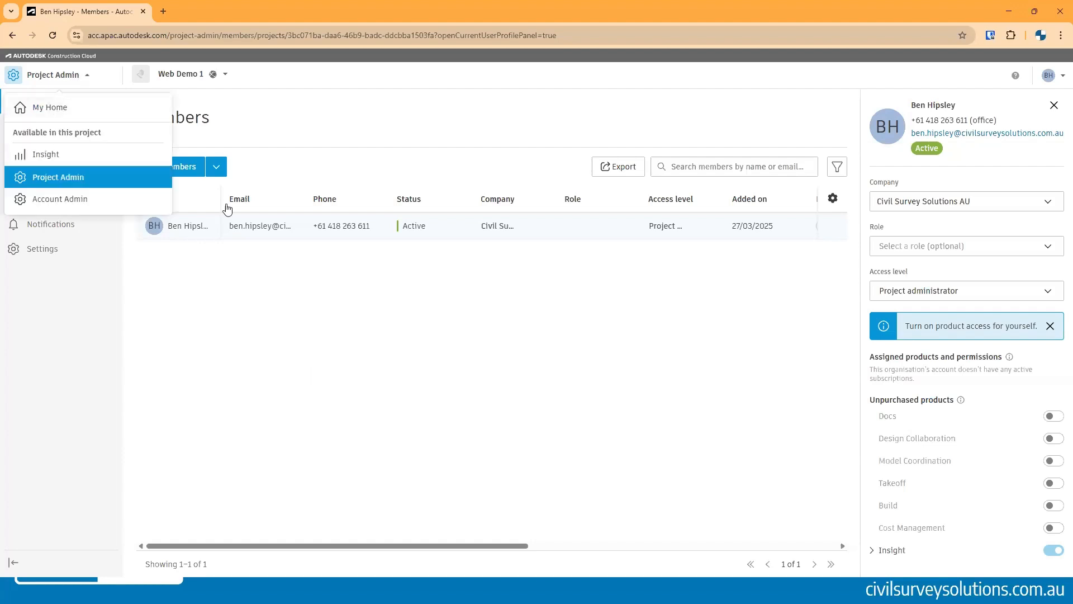
{"action": "left_click", "coordinate": [188, 83]}
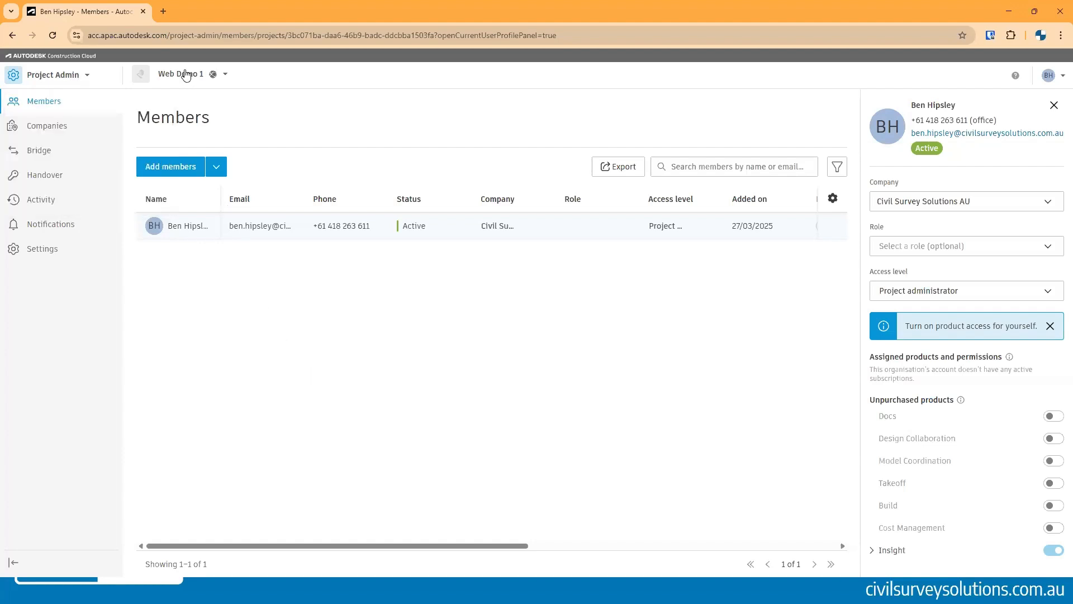
{"action": "left_click", "coordinate": [72, 76]}
{"action": "left_click", "coordinate": [79, 182]}
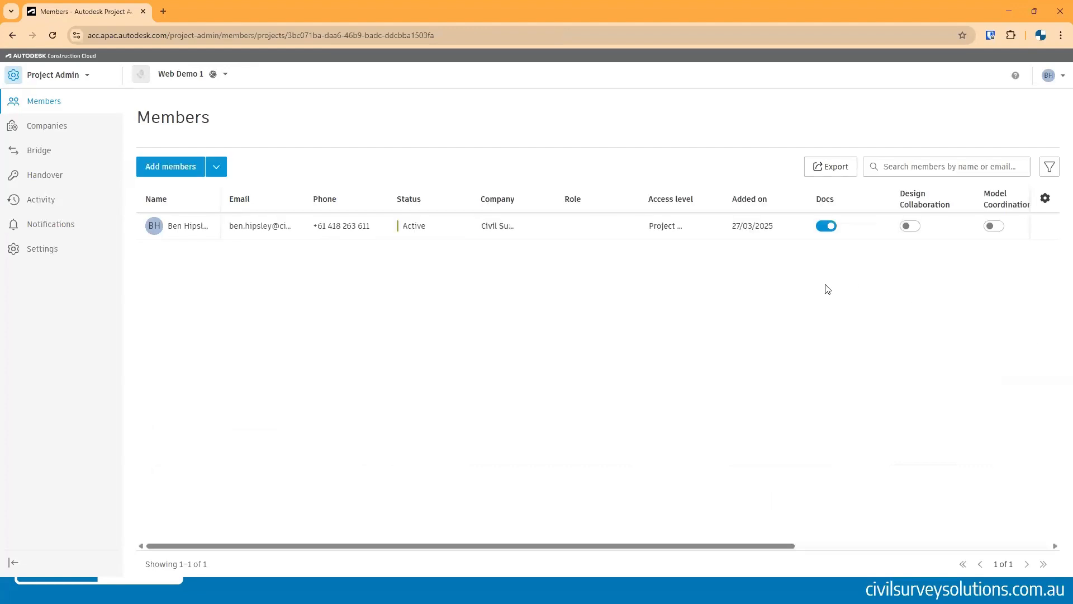
{"action": "left_click_drag", "start_coordinate": [682, 547], "coordinate": [239, 556]}
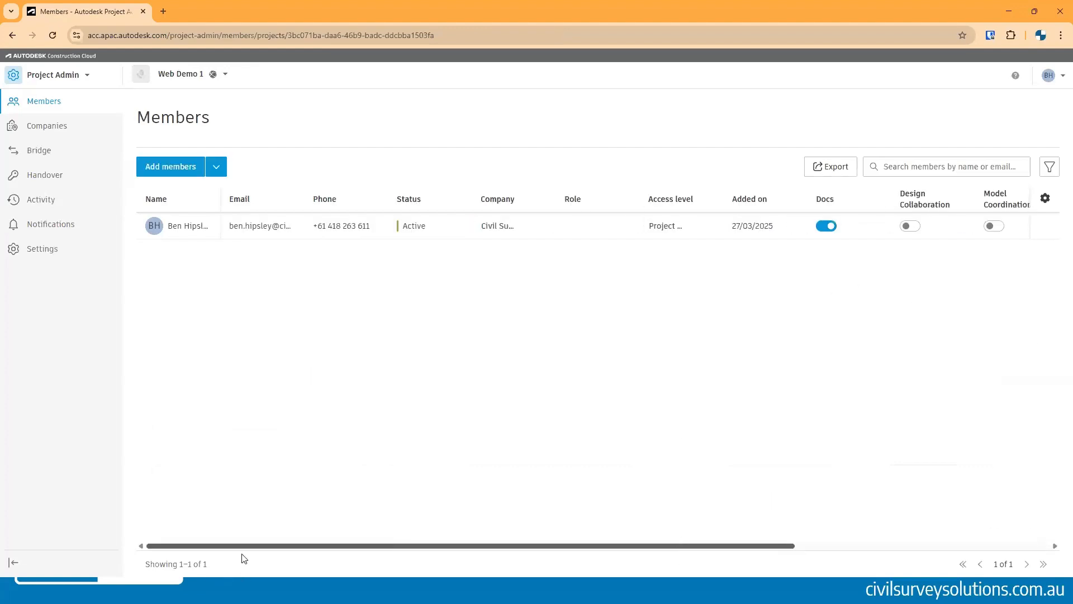
{"action": "left_click", "coordinate": [79, 75]}
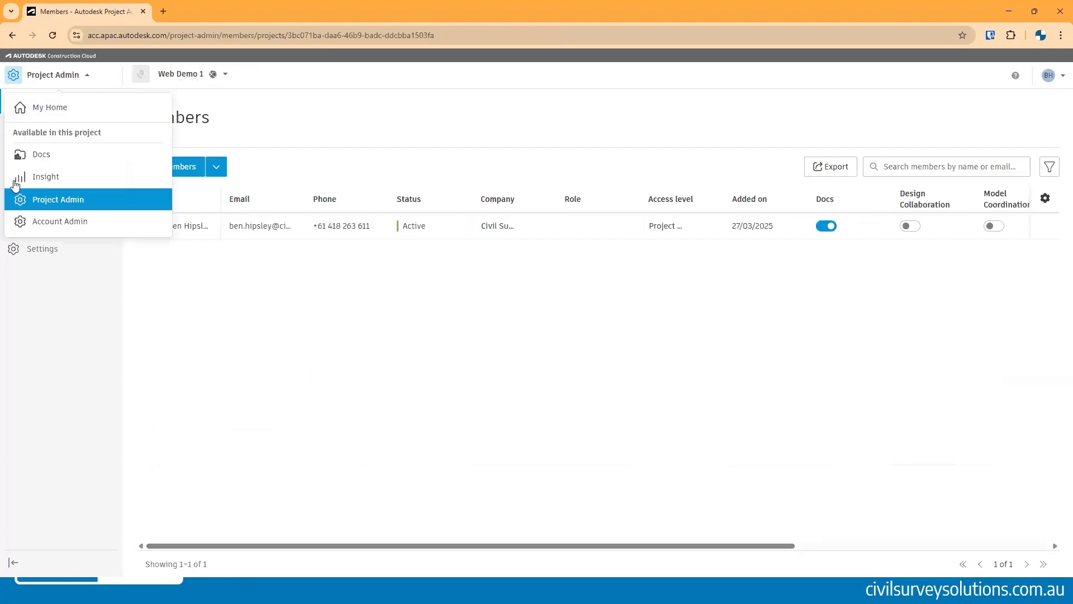
{"action": "left_click", "coordinate": [43, 157]}
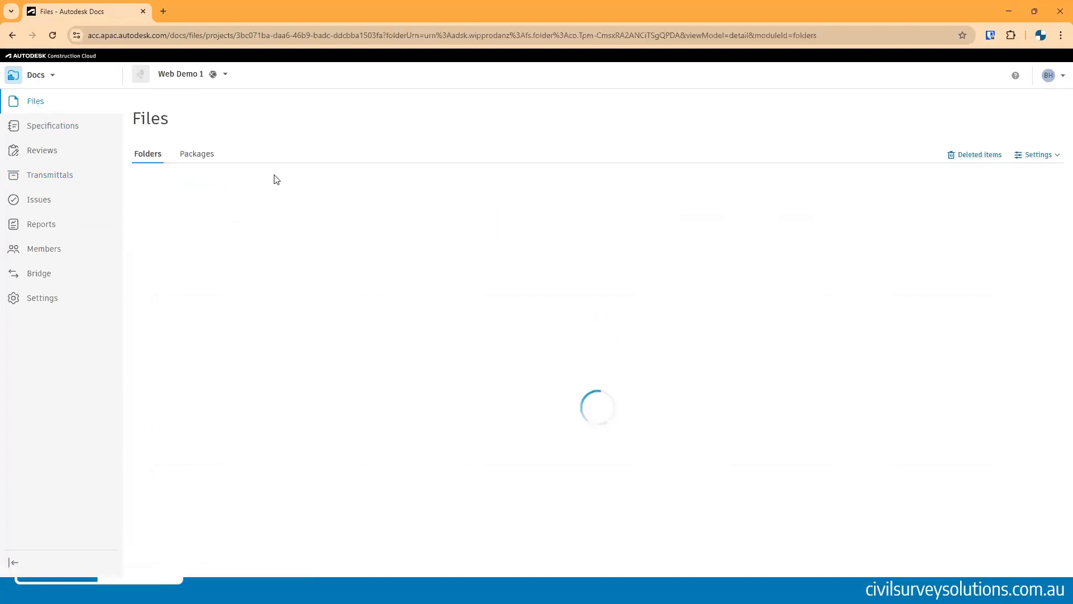
- Add a subfolder named Sub Consultant 1 inside the 5. External folder
{"action": "left_click", "coordinate": [186, 282]}
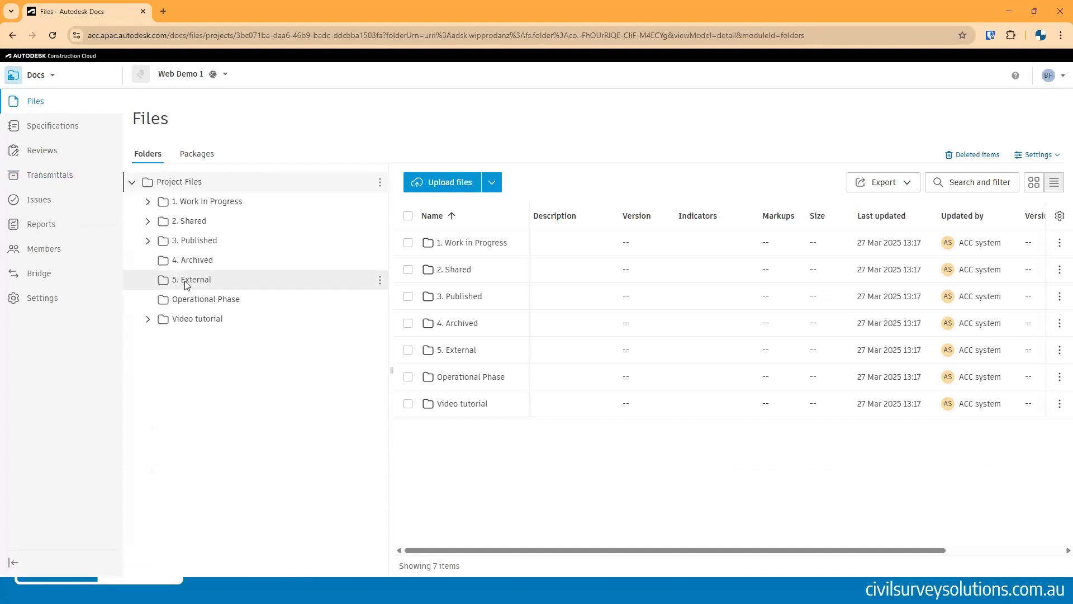
{"action": "left_click", "coordinate": [380, 282]}
{"action": "left_click", "coordinate": [385, 65]}
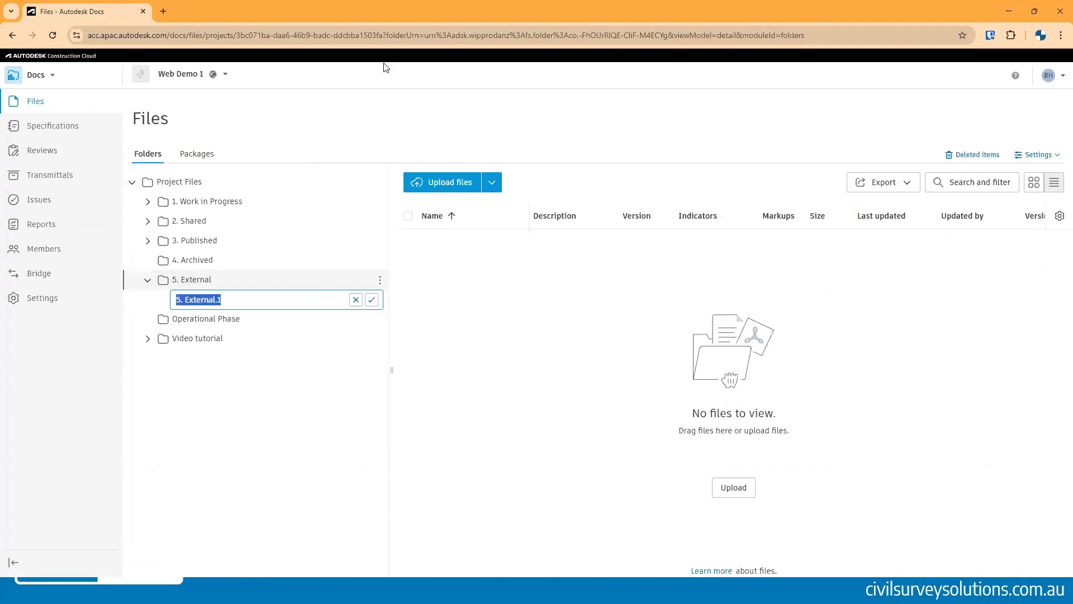
{"action": "type", "text": "SAu"}
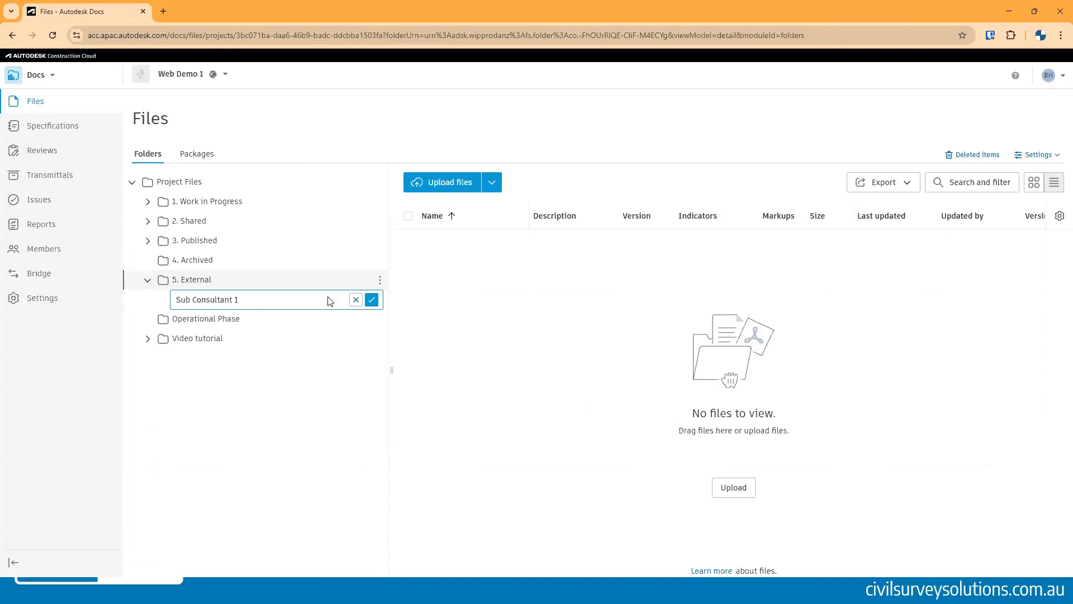
{"action": "left_click", "coordinate": [371, 299]}
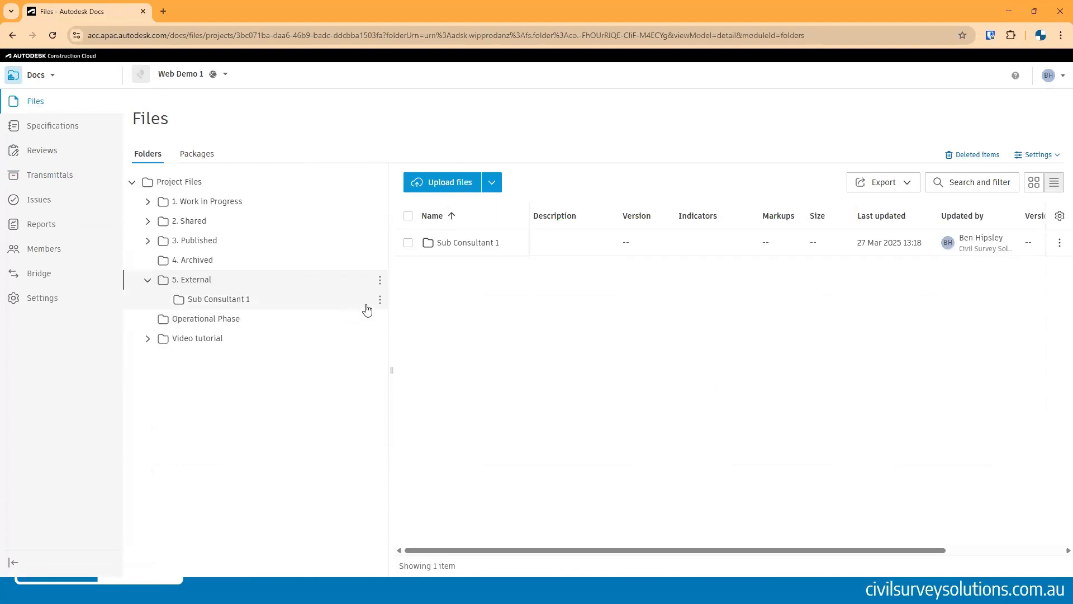
- Try to add entries matching 'sub' to the Sub Consultant 1 folder's permissions
{"action": "left_click", "coordinate": [380, 302]}
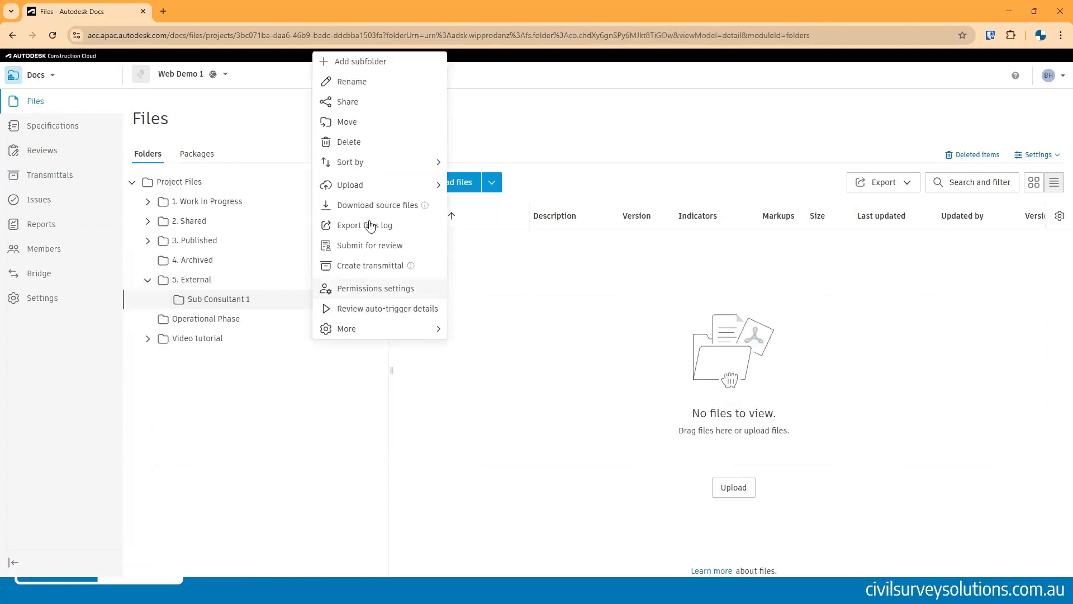
{"action": "left_click", "coordinate": [375, 288]}
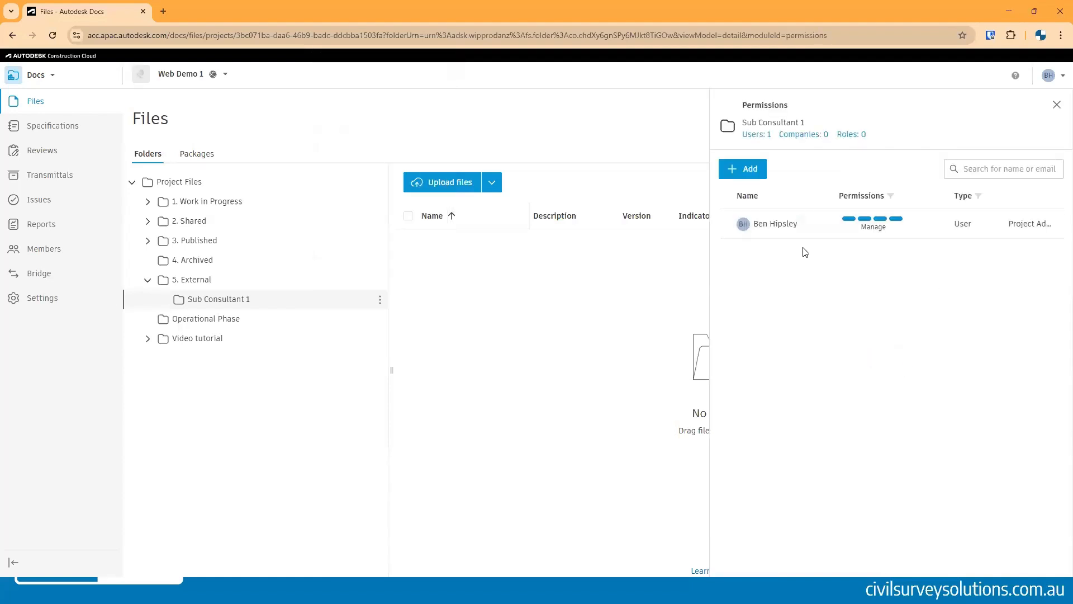
{"action": "left_click", "coordinate": [749, 168]}
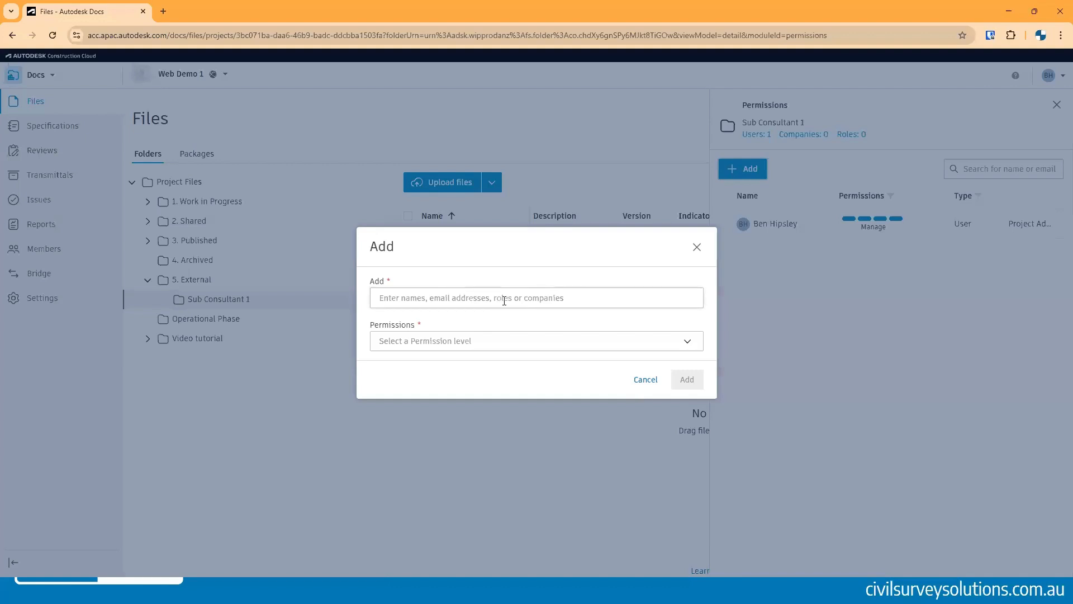
{"action": "left_click", "coordinate": [506, 299]}
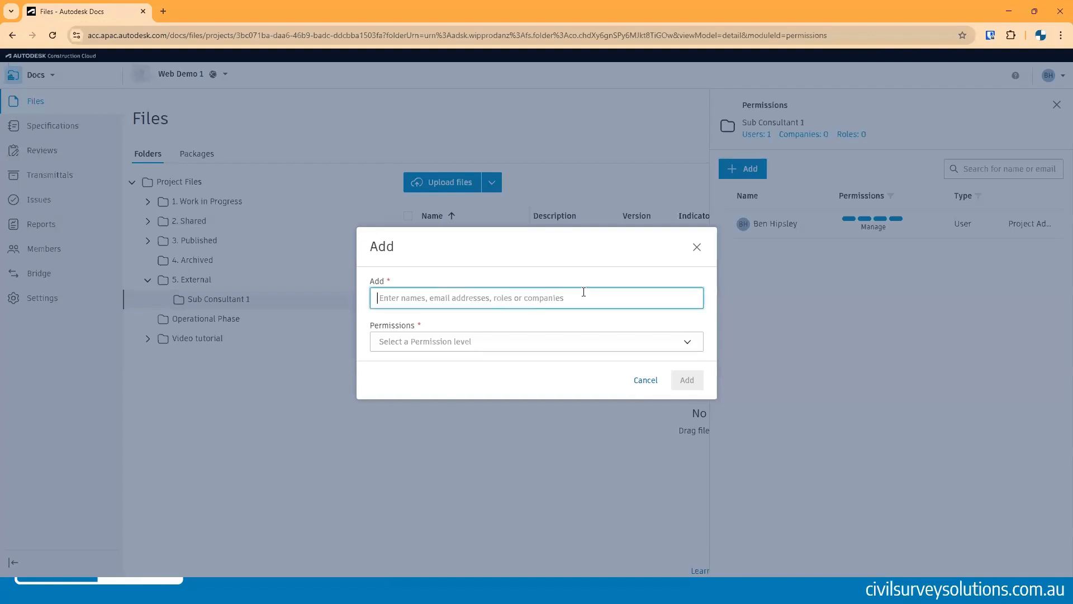
{"action": "type", "text": "sub"}
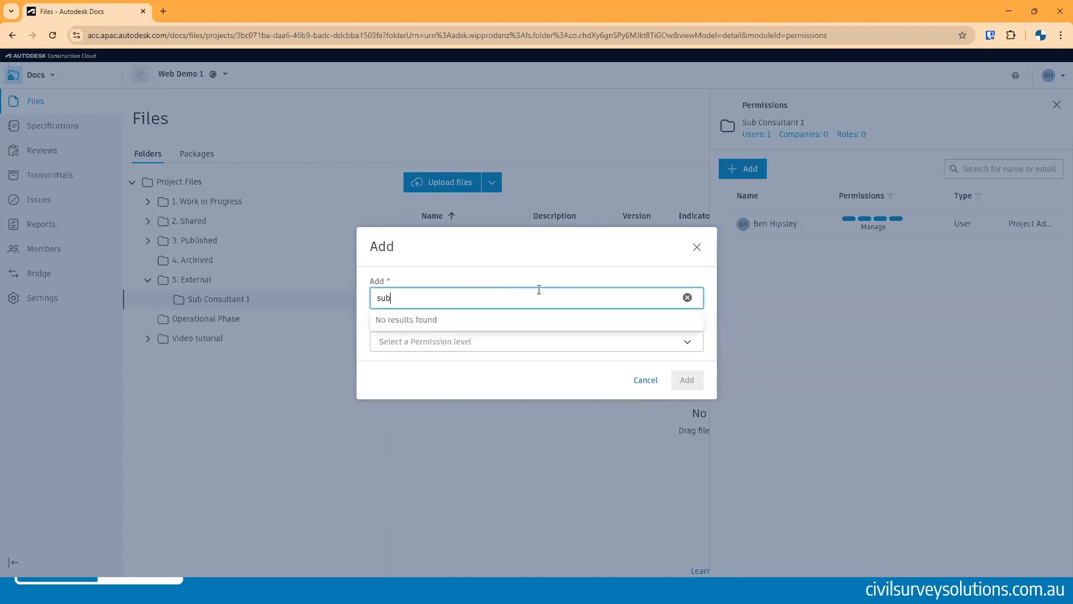
{"action": "key", "text": "BackSpace"}
{"action": "key", "text": "BackSpace"}
{"action": "key", "text": "BackSpace"}
{"action": "type", "text": "sub"}
{"action": "left_click", "coordinate": [643, 379]}
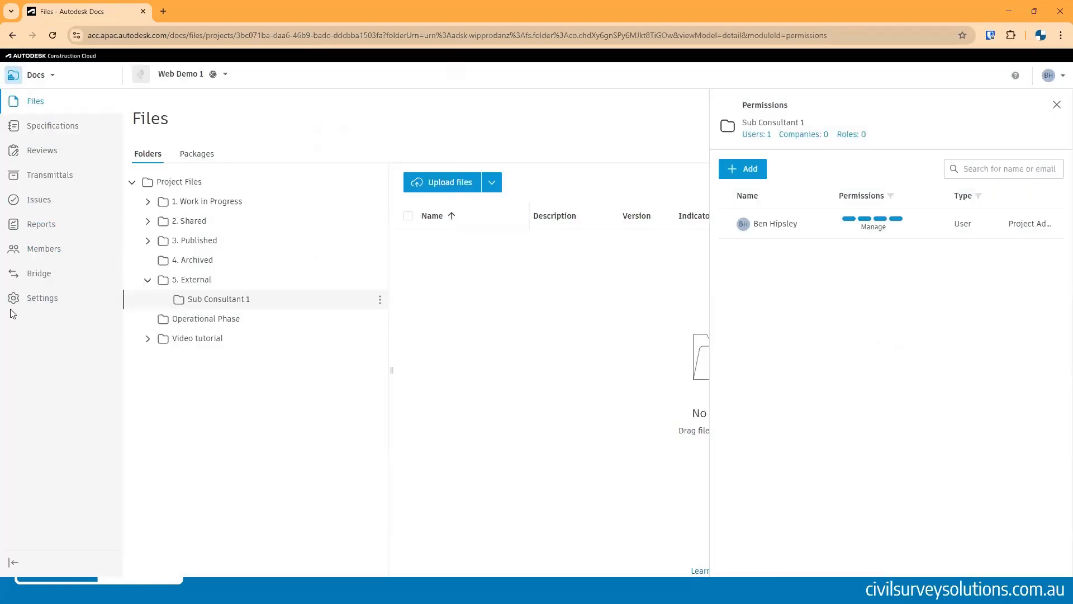
- Invite a colleague by e-mail as a new project member and refresh the members list
{"action": "left_click", "coordinate": [25, 250]}
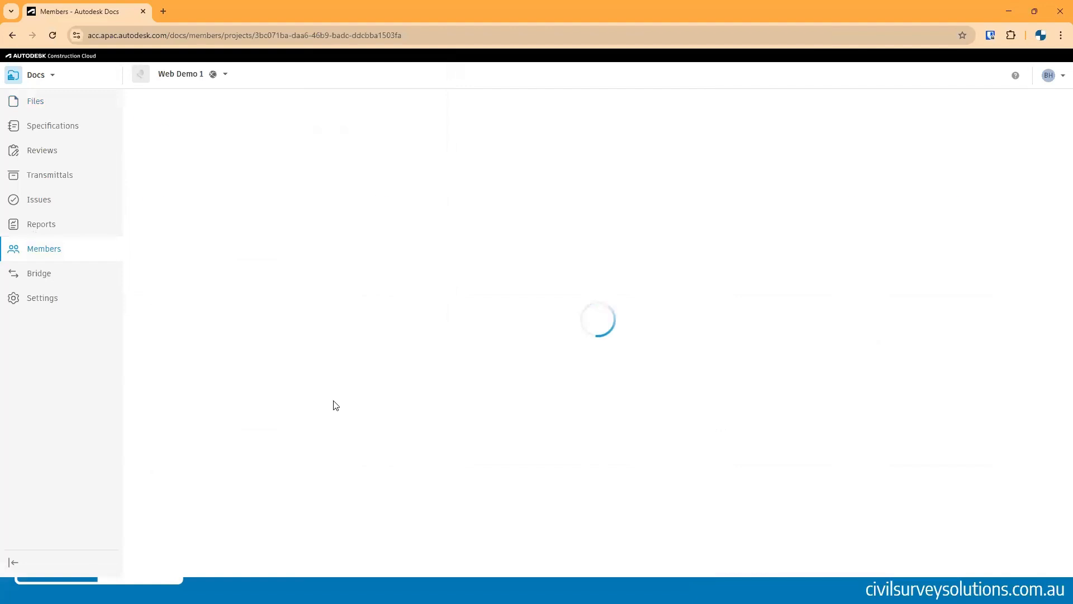
{"action": "left_click", "coordinate": [184, 170]}
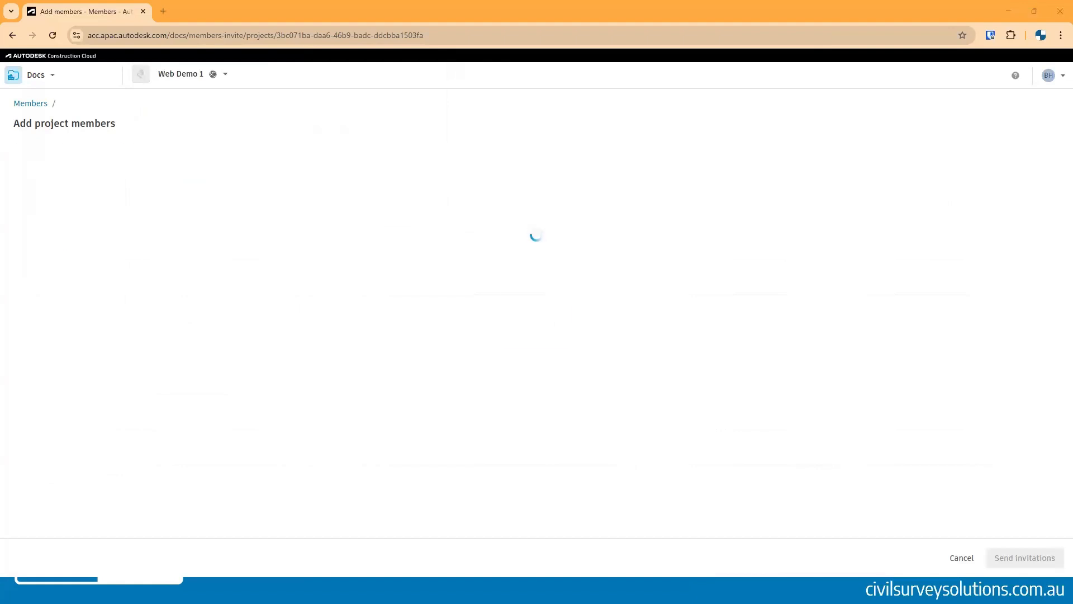
{"action": "left_click", "coordinate": [126, 164]}
{"action": "type", "text": "shane"}
{"action": "left_click", "coordinate": [129, 213]}
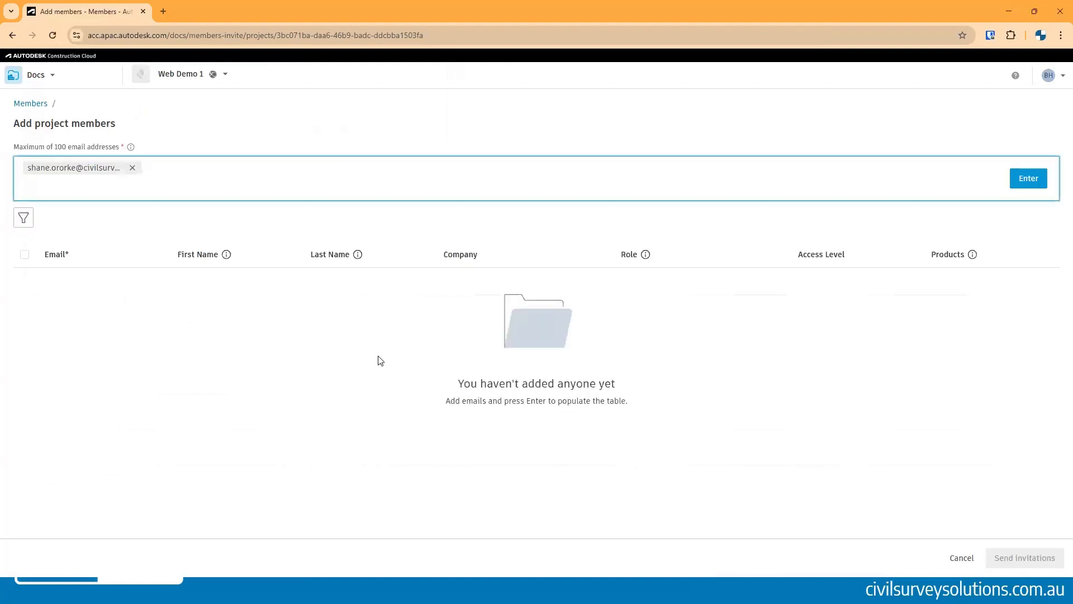
{"action": "left_click", "coordinate": [1031, 180]}
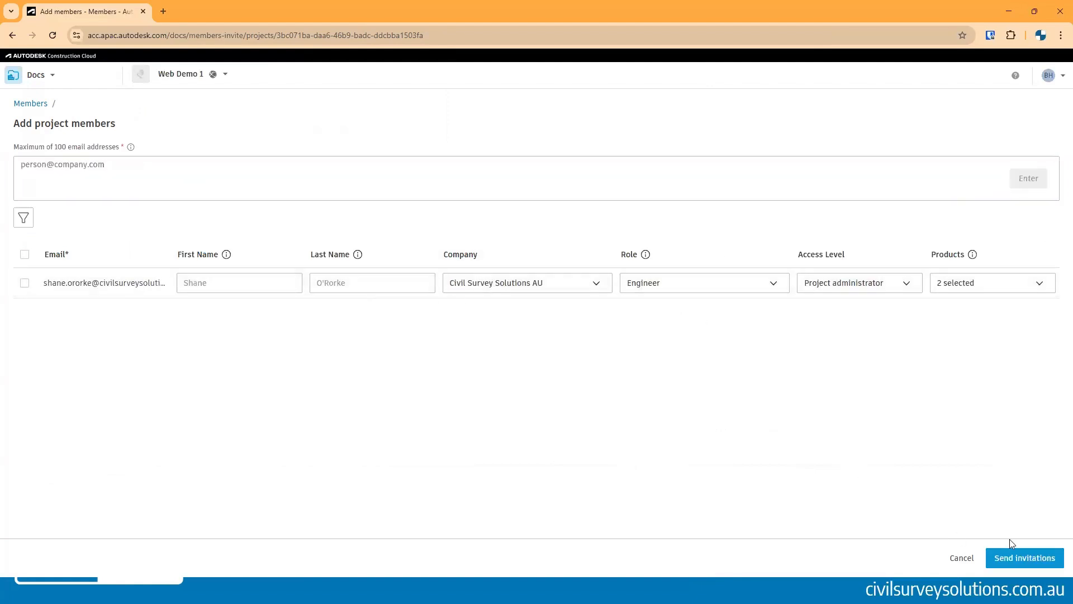
{"action": "left_click", "coordinate": [1006, 557]}
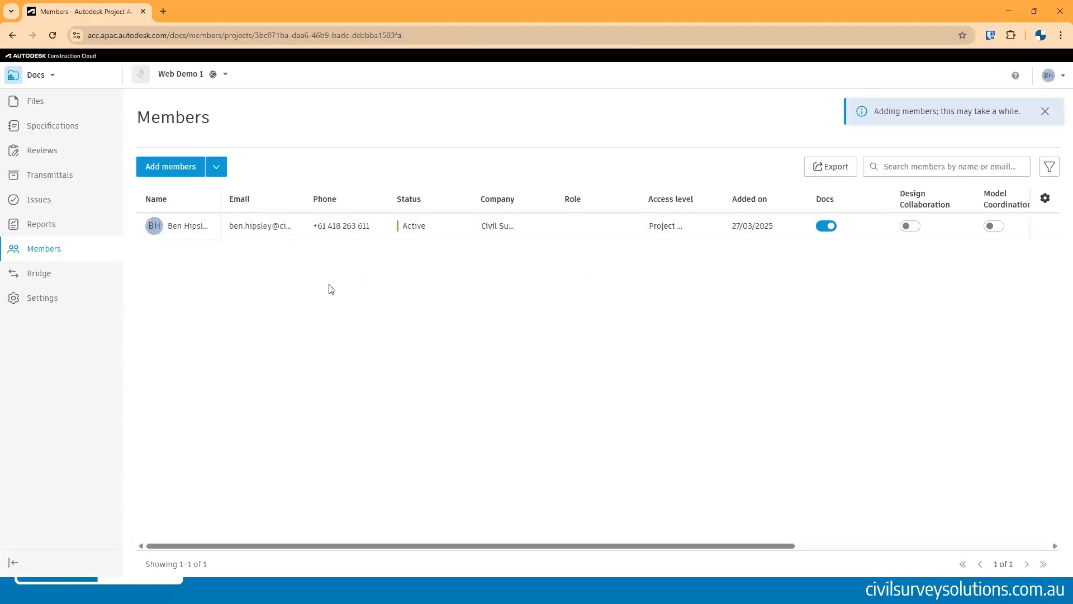
{"action": "left_click", "coordinate": [49, 35]}
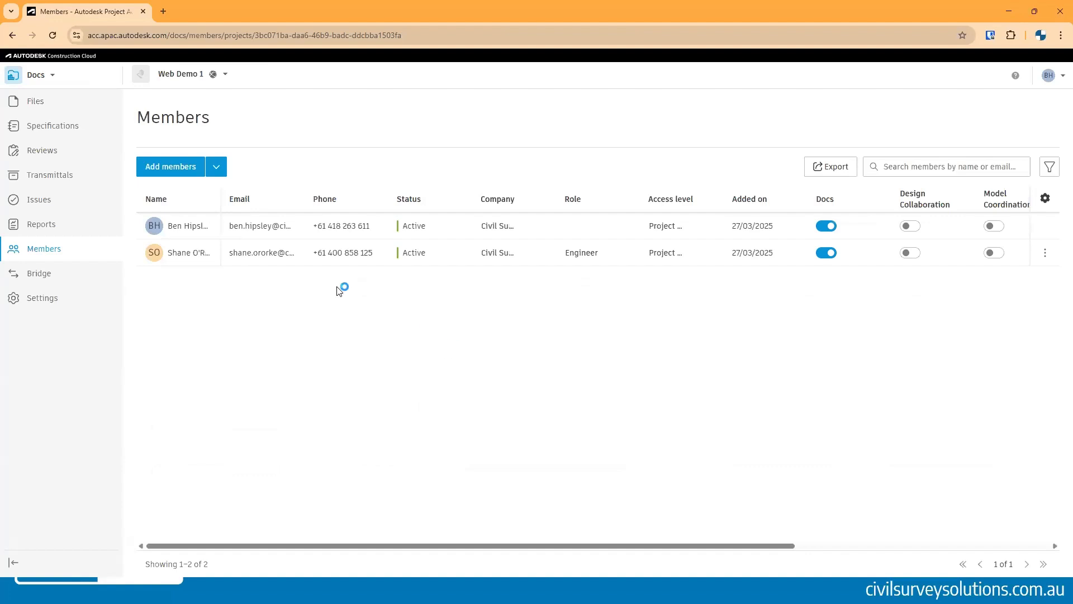
- Change the new member's company to the sub-consultant company
{"action": "left_click", "coordinate": [494, 249]}
{"action": "left_click", "coordinate": [512, 317]}
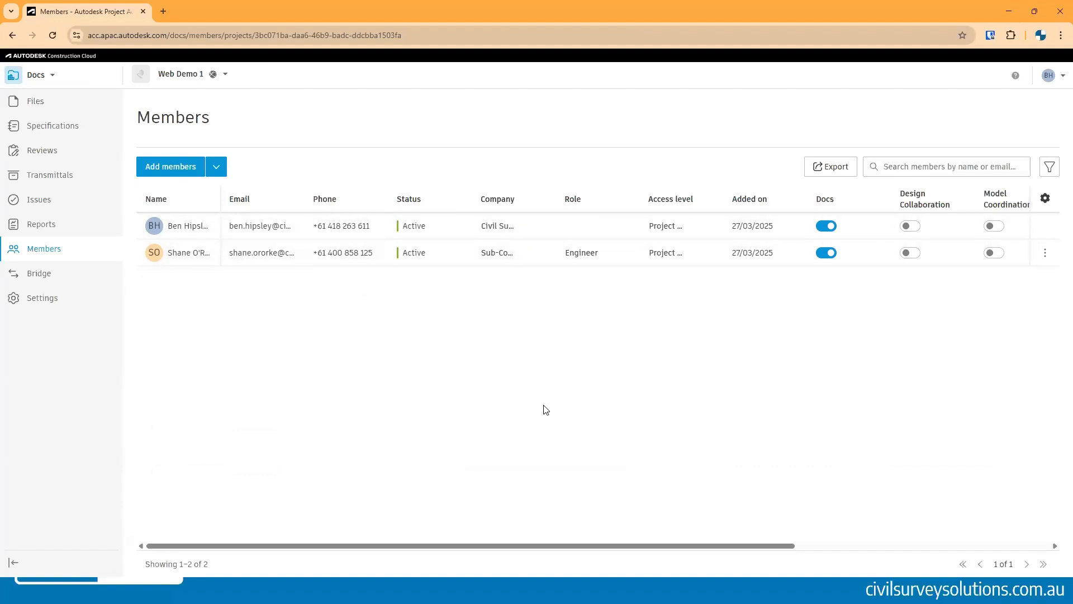
- Grant the Sub-Consultant1 company Manage permission on the Sub Consultant 1 folder under 5. External
{"action": "left_click", "coordinate": [33, 101]}
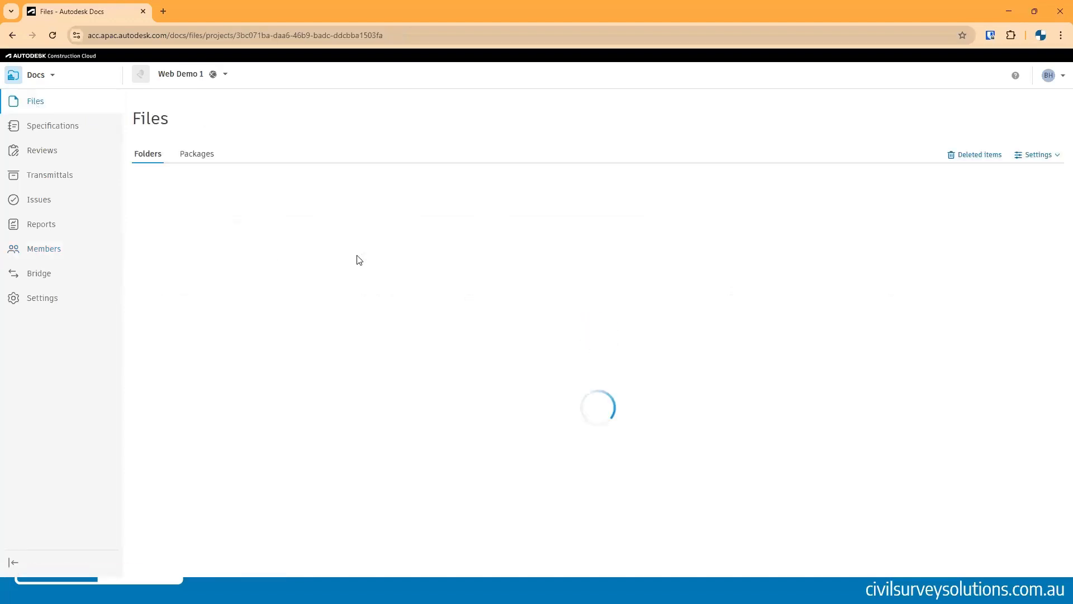
{"action": "left_click", "coordinate": [201, 280]}
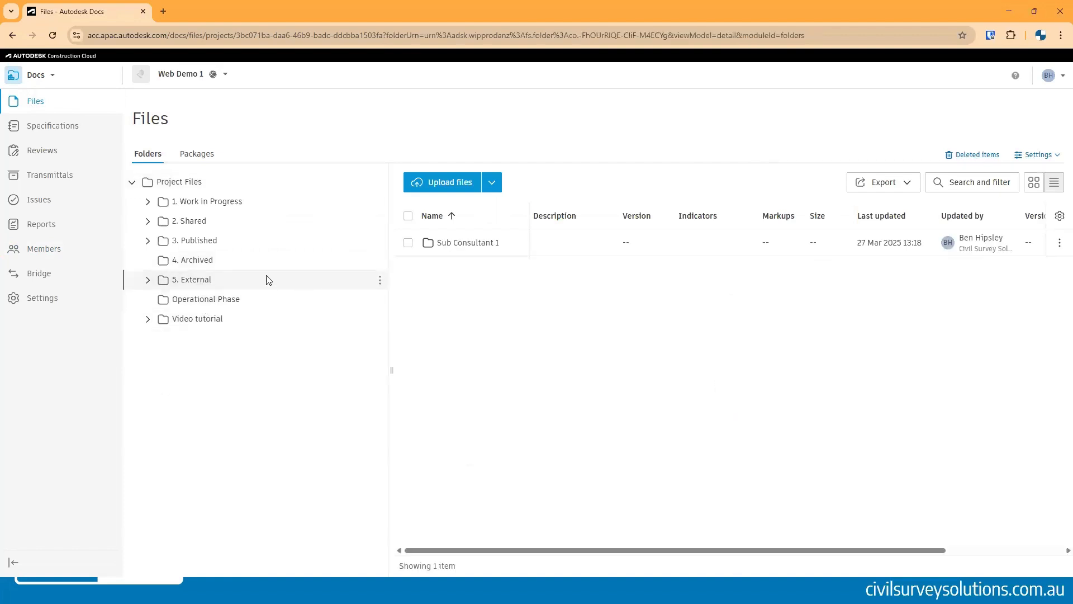
{"action": "left_click", "coordinate": [148, 280]}
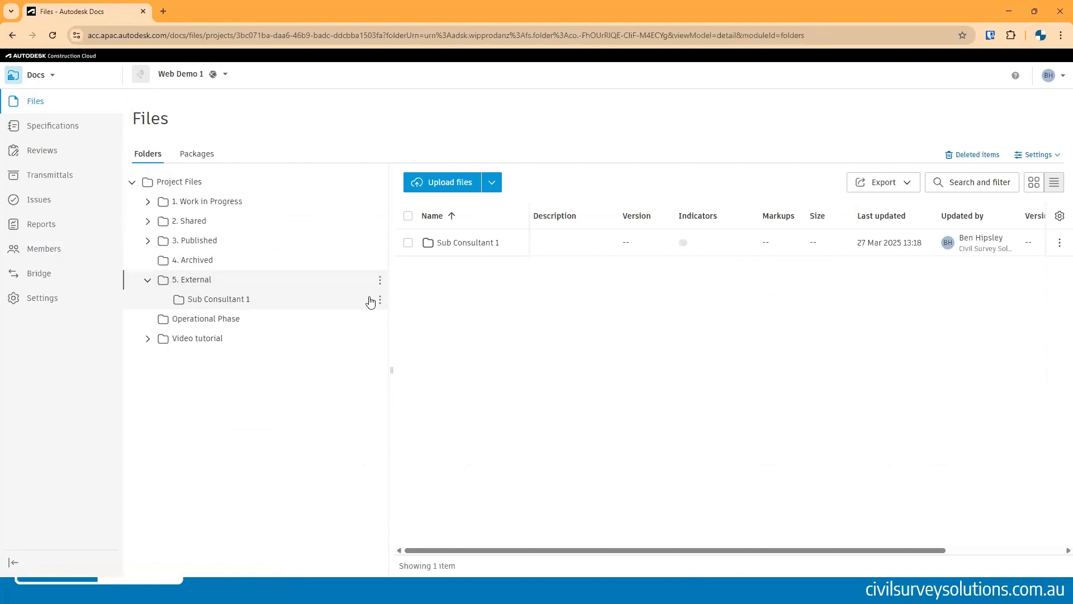
{"action": "left_click", "coordinate": [380, 300]}
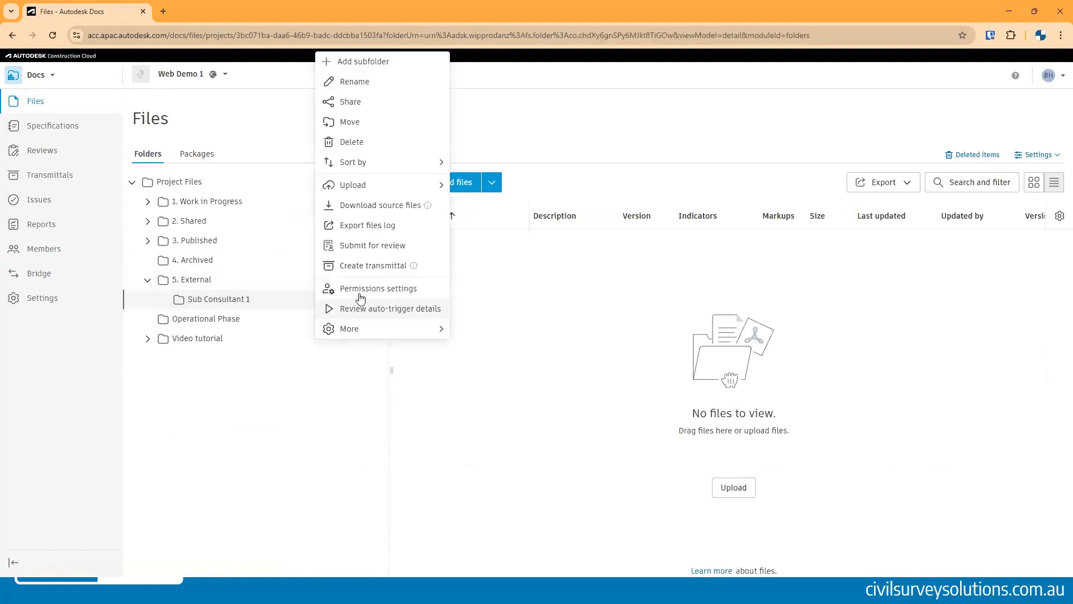
{"action": "left_click", "coordinate": [378, 288]}
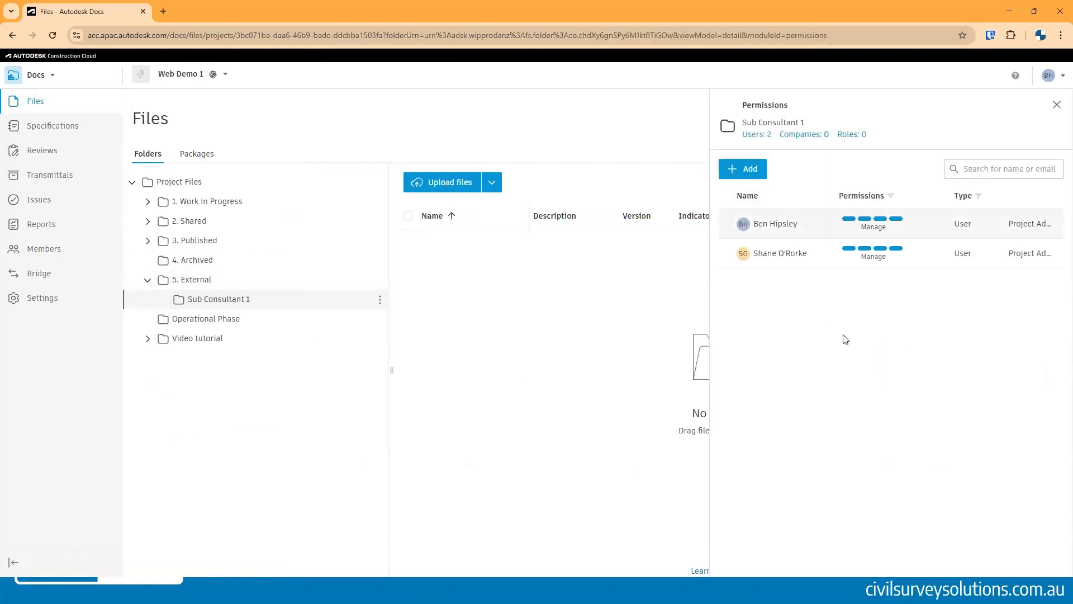
{"action": "left_click", "coordinate": [751, 169]}
{"action": "left_click", "coordinate": [481, 299]}
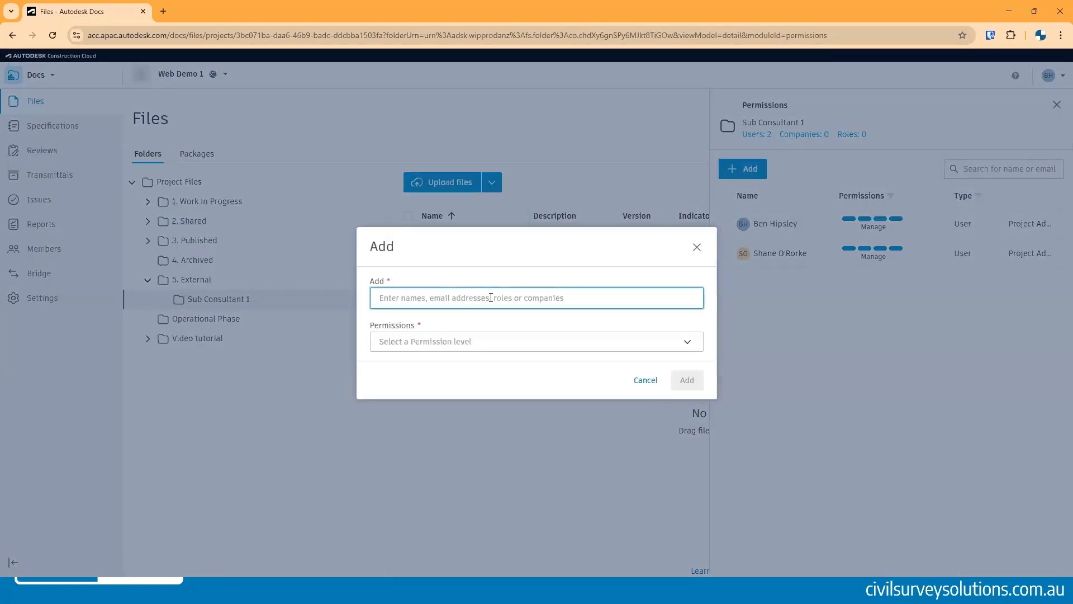
{"action": "type", "text": "sub"}
{"action": "left_click", "coordinate": [447, 336]}
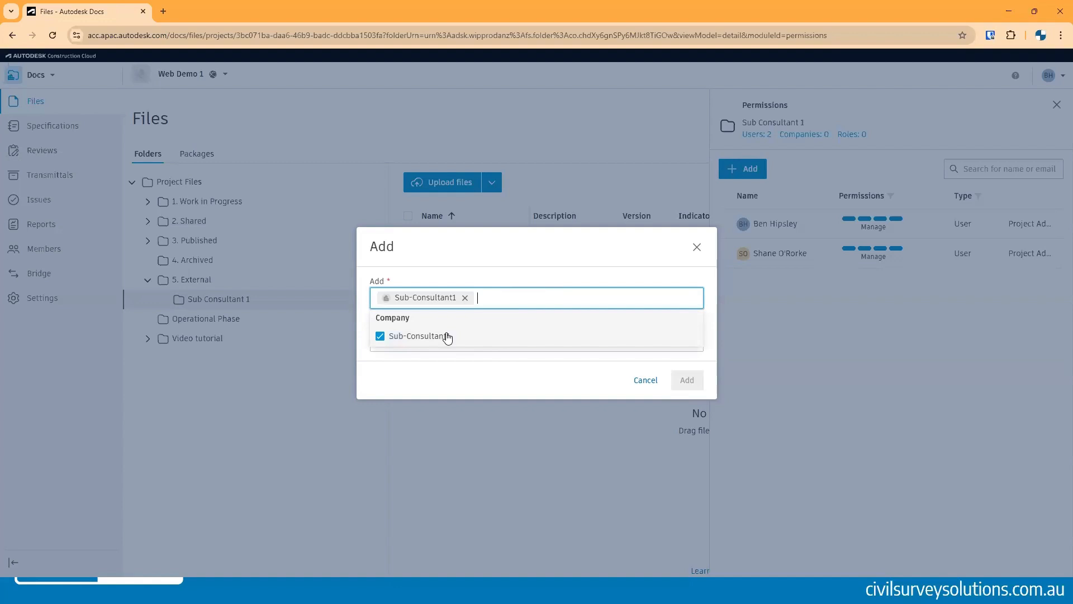
{"action": "left_click", "coordinate": [553, 254]}
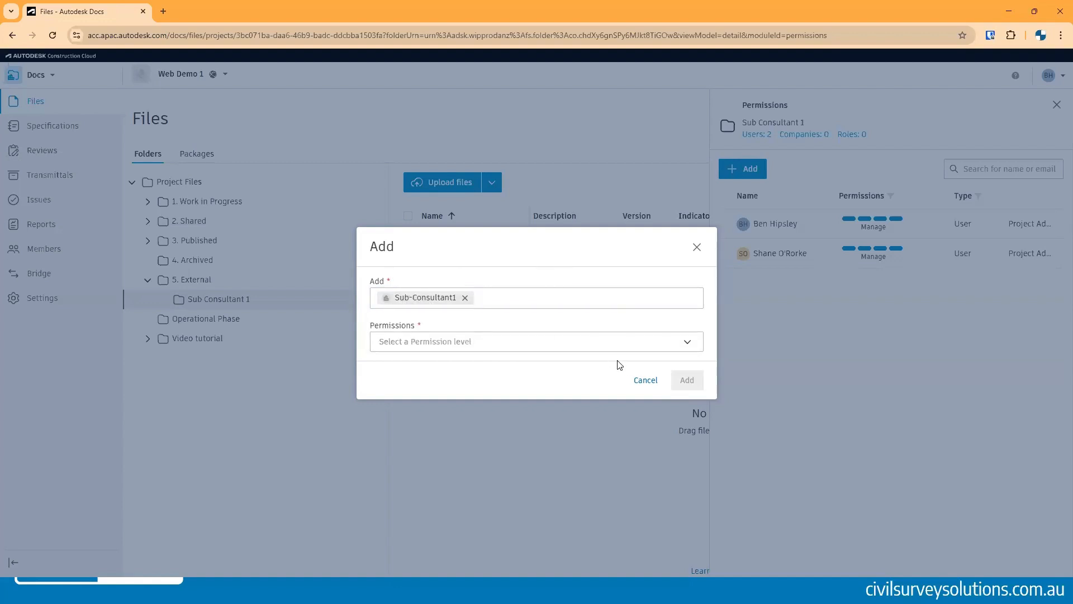
{"action": "left_click", "coordinate": [463, 342]}
{"action": "left_click", "coordinate": [432, 553]}
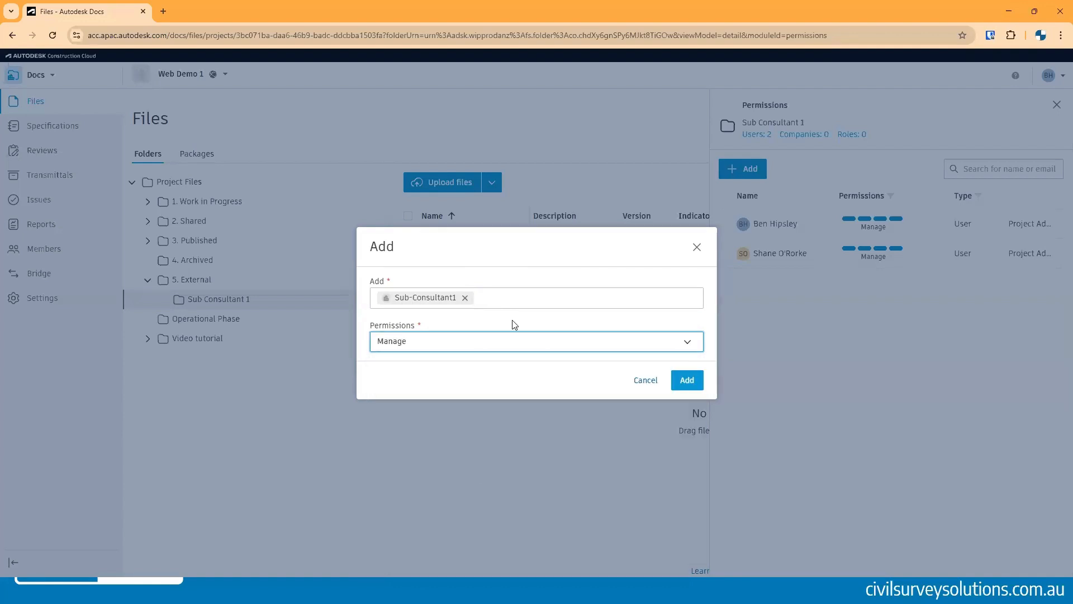
{"action": "left_click", "coordinate": [686, 380]}
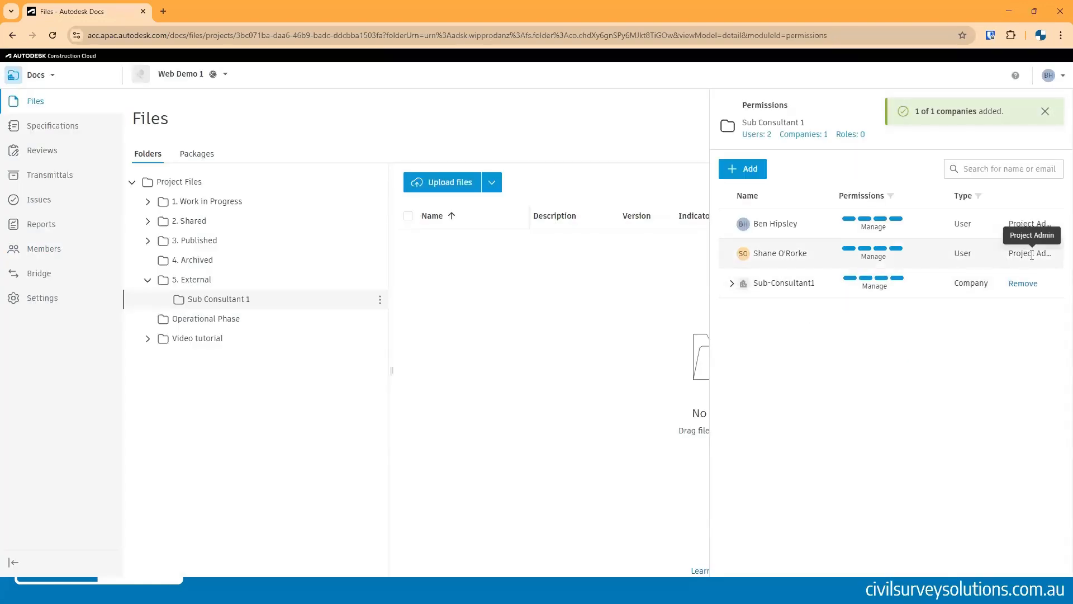
{"action": "left_click_drag", "start_coordinate": [1011, 255], "coordinate": [1041, 254]}
{"action": "left_click", "coordinate": [839, 305]}
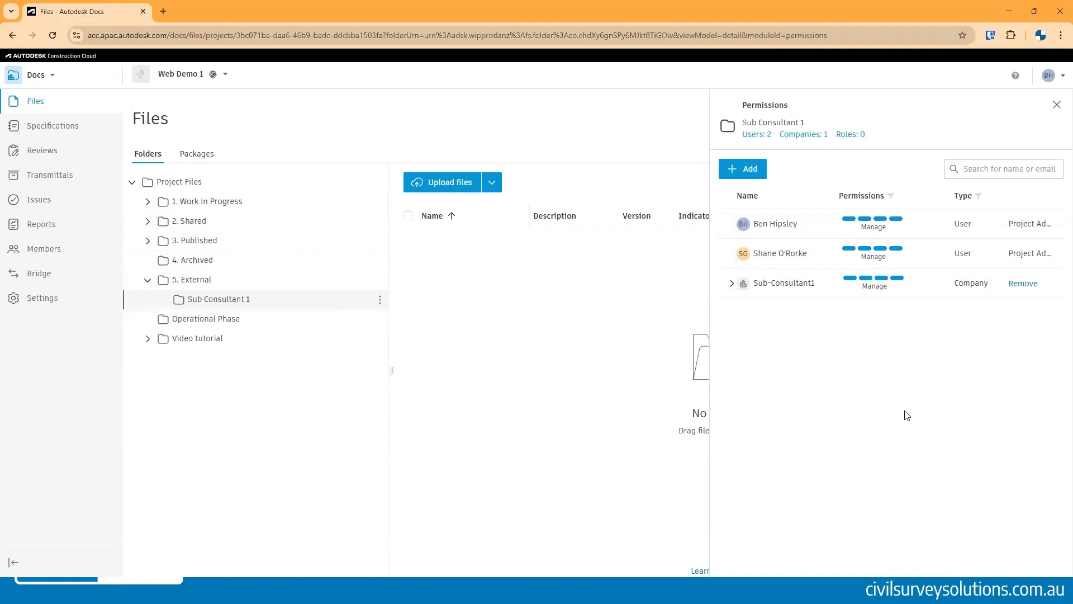
{"action": "left_click", "coordinate": [1056, 105]}
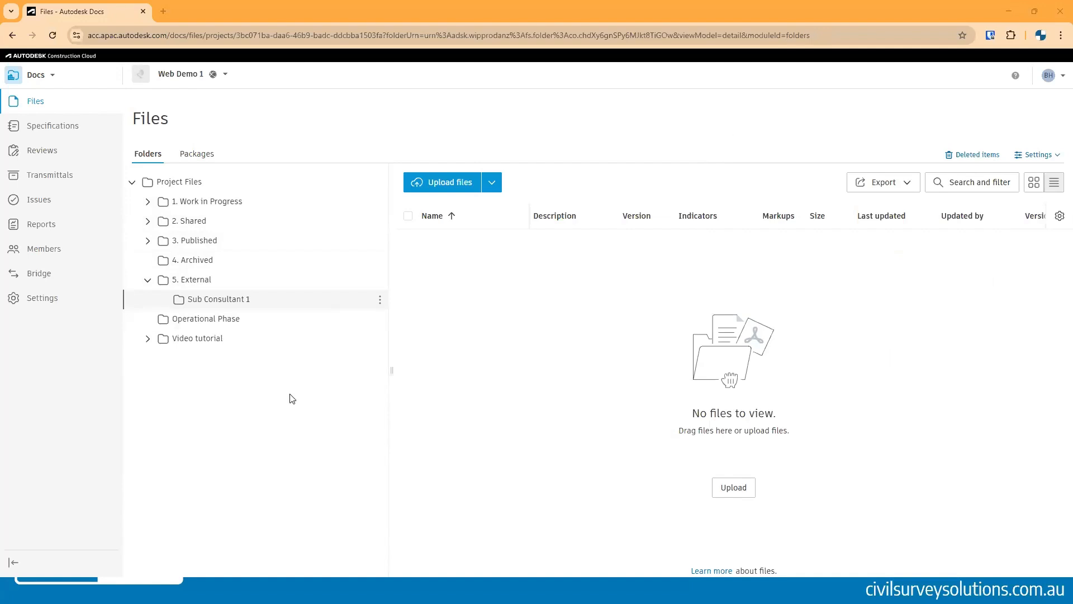
- Open the Sub Consultant 1 folder's auto-trigger details panel and close it
{"action": "left_click", "coordinate": [380, 300]}
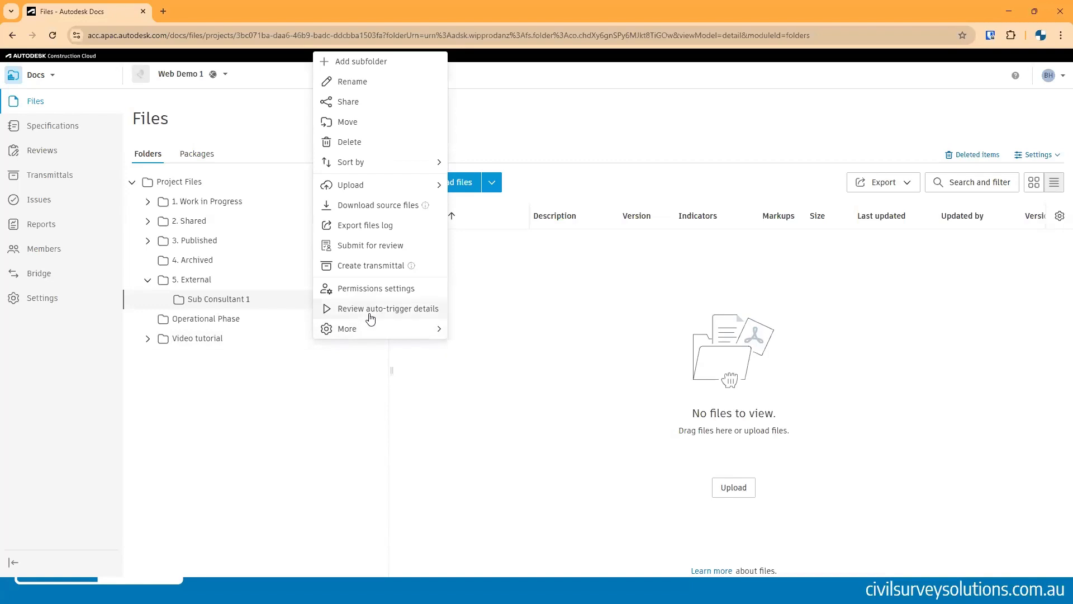
{"action": "left_click", "coordinate": [373, 310]}
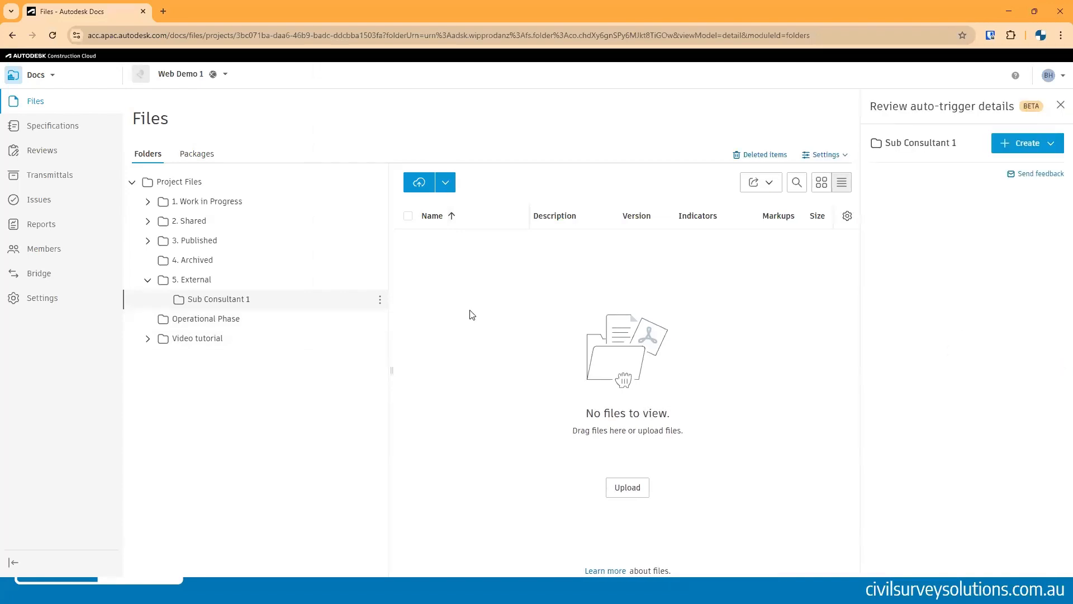
{"action": "left_click", "coordinate": [1060, 105]}
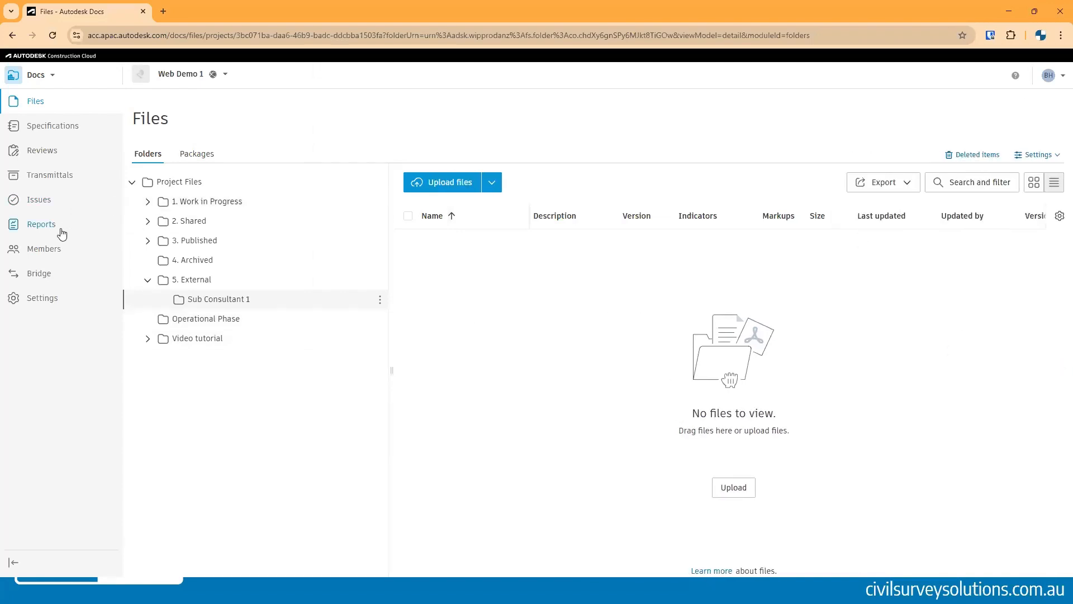
{"action": "left_click", "coordinate": [43, 151]}
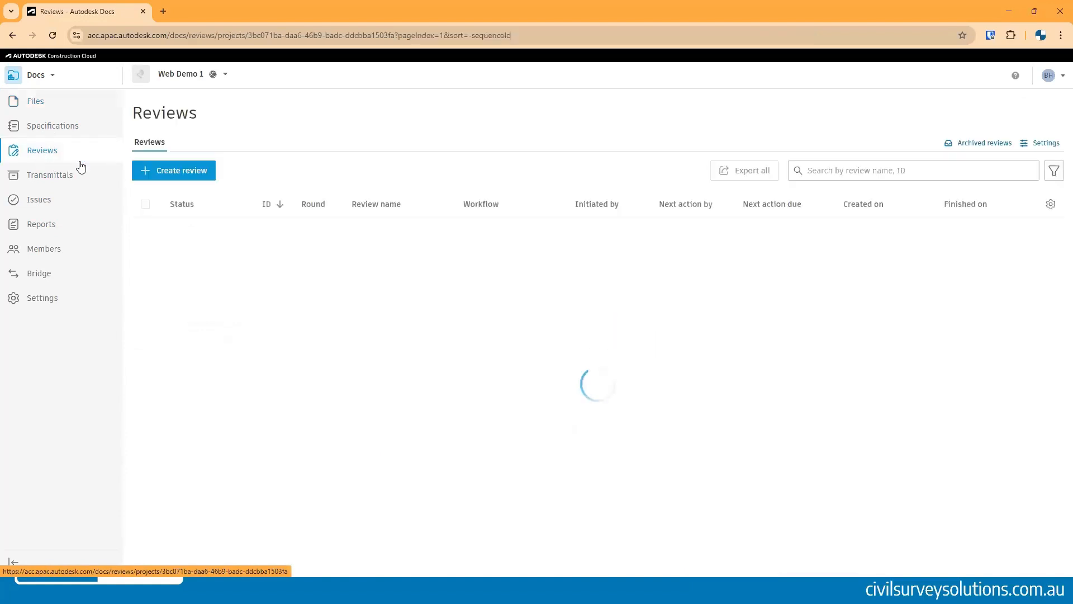
{"action": "left_click", "coordinate": [183, 173]}
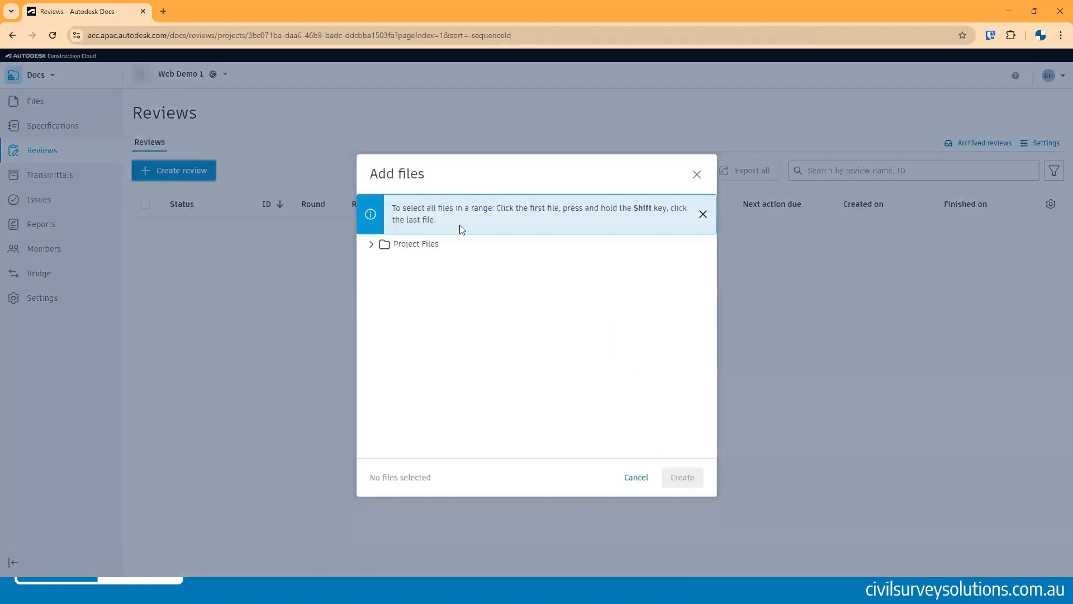
{"action": "left_click", "coordinate": [631, 480]}
- Create a One Step Approval workflow from review settings and name it Sub Consultant 1 Review
{"action": "left_click", "coordinate": [1043, 146]}
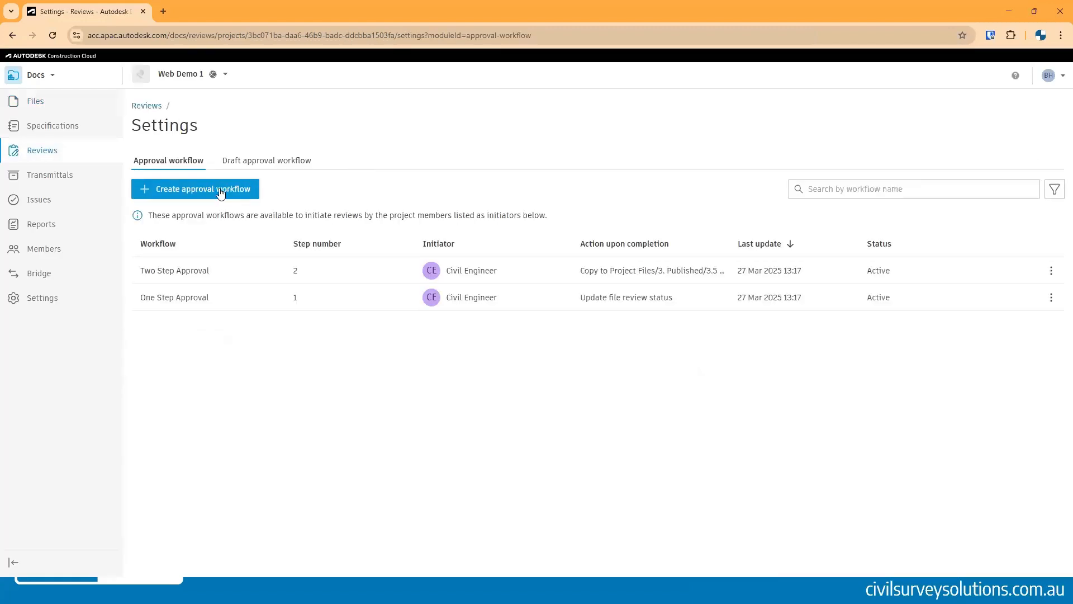
{"action": "left_click", "coordinate": [220, 189]}
{"action": "left_click", "coordinate": [511, 320]}
{"action": "left_click", "coordinate": [615, 344]}
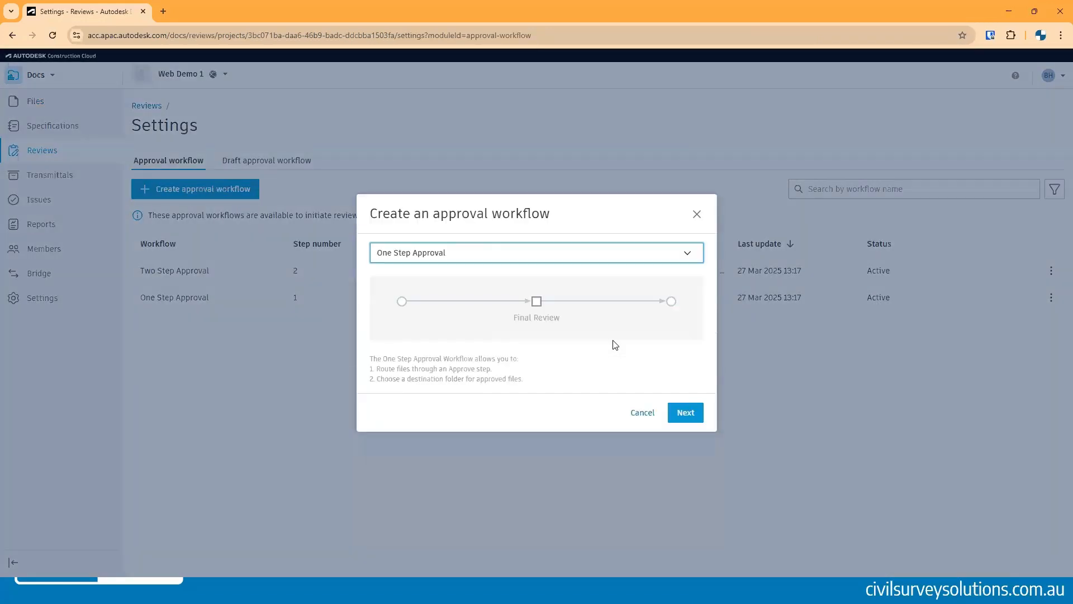
{"action": "left_click", "coordinate": [686, 413]}
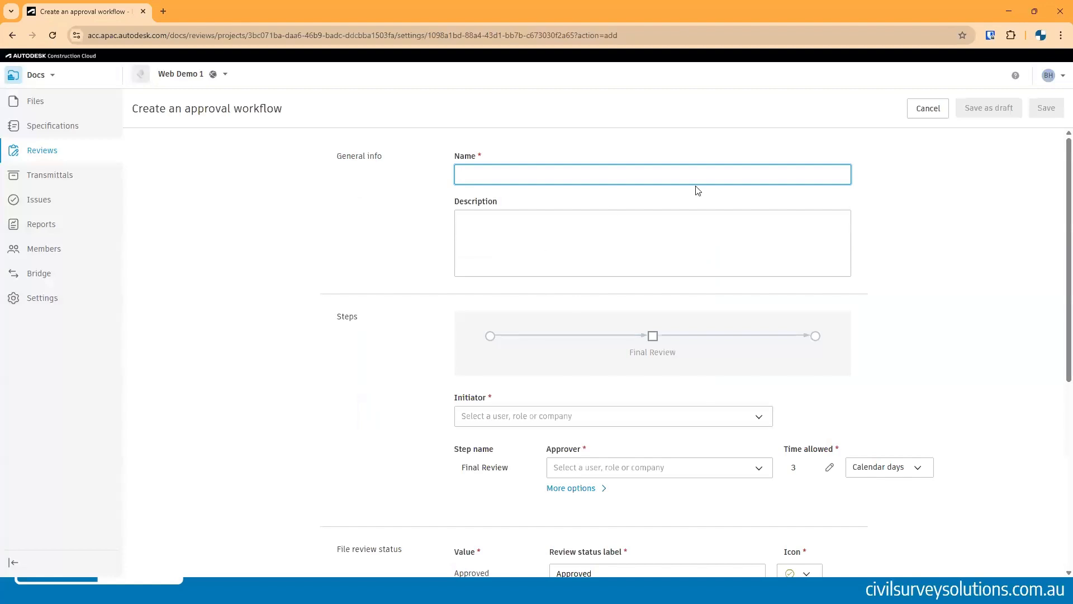
{"action": "type", "text": "Sub Consultant 1"}
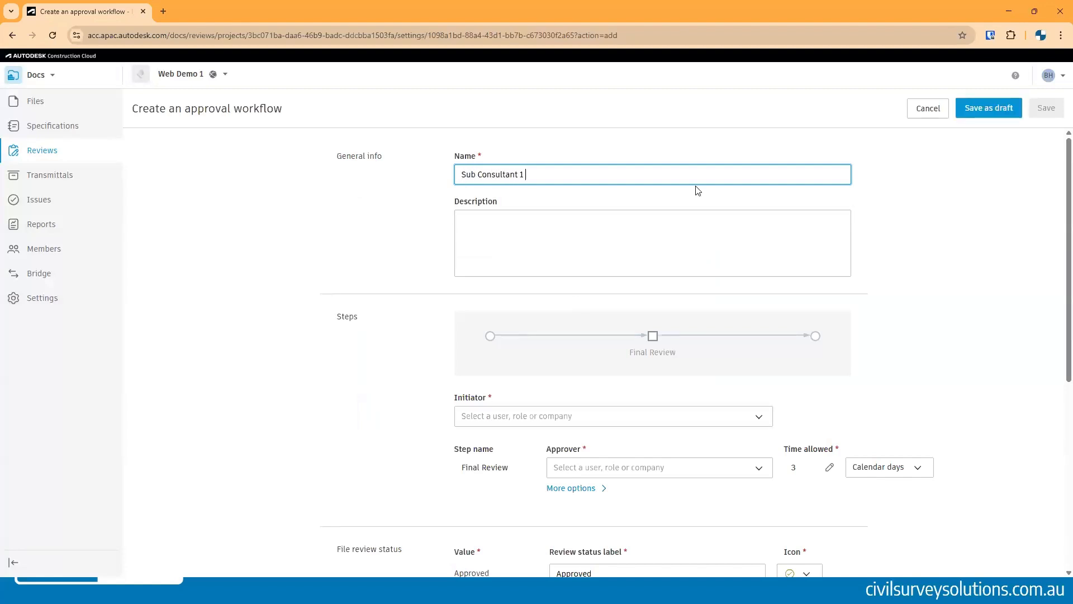
{"action": "type", "text": " Review"}
- Set the workflow initiator to the Sub-Consultant1 company
{"action": "scroll", "coordinate": [615, 399], "scroll_direction": "down", "scroll_amount": 1}
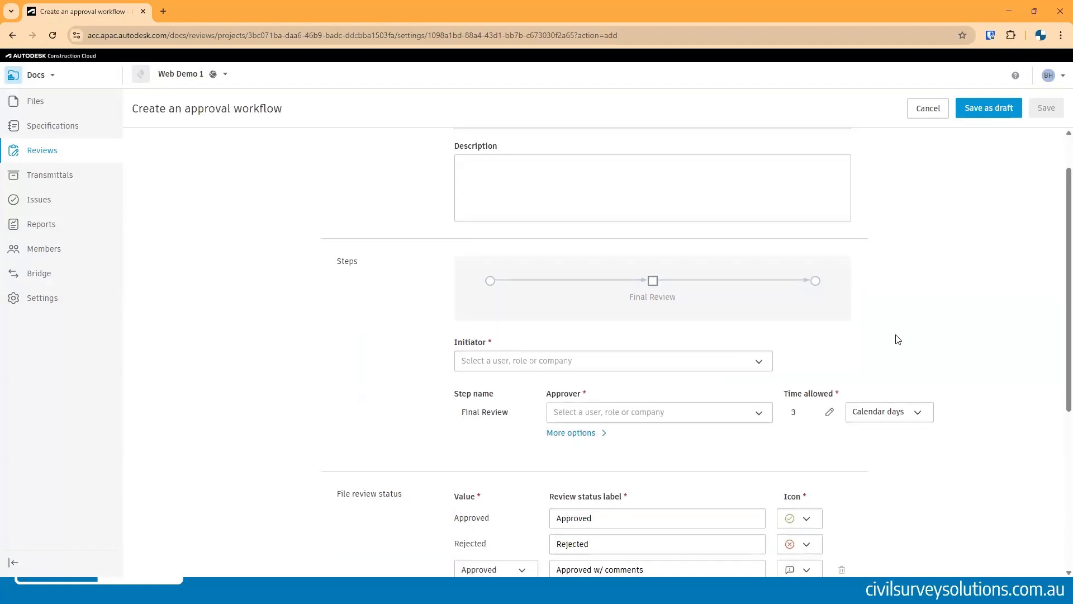
{"action": "scroll", "coordinate": [897, 339], "scroll_direction": "down", "scroll_amount": 2}
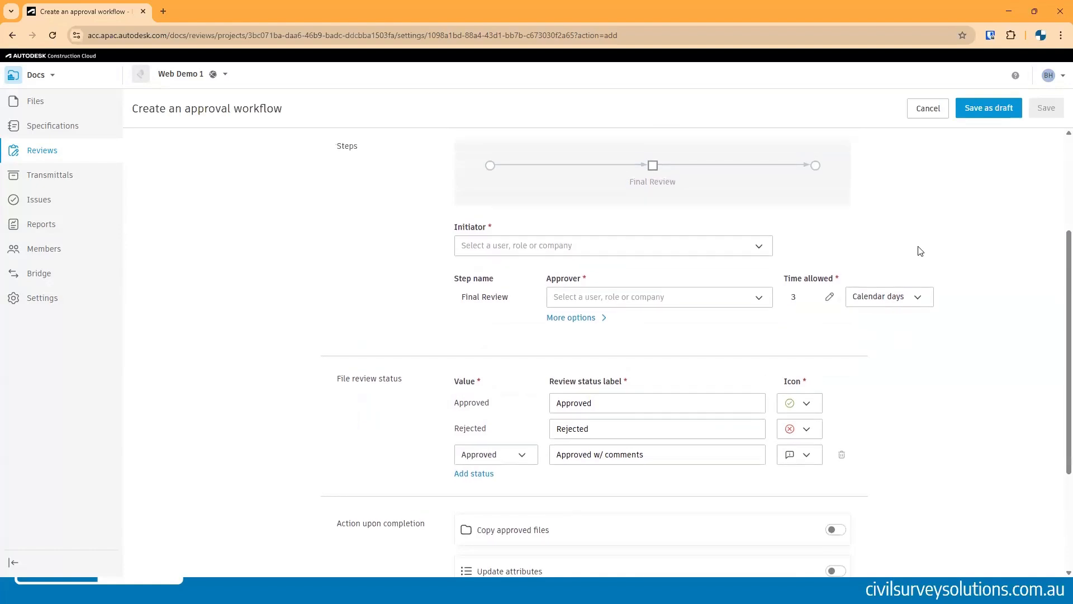
{"action": "left_click", "coordinate": [736, 247]}
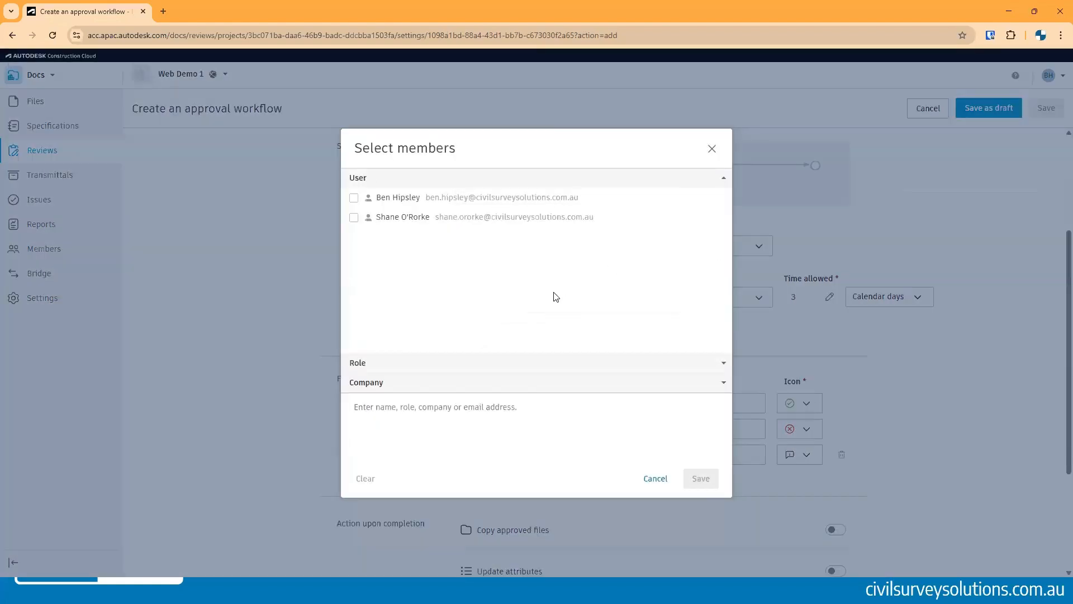
{"action": "left_click", "coordinate": [374, 383]}
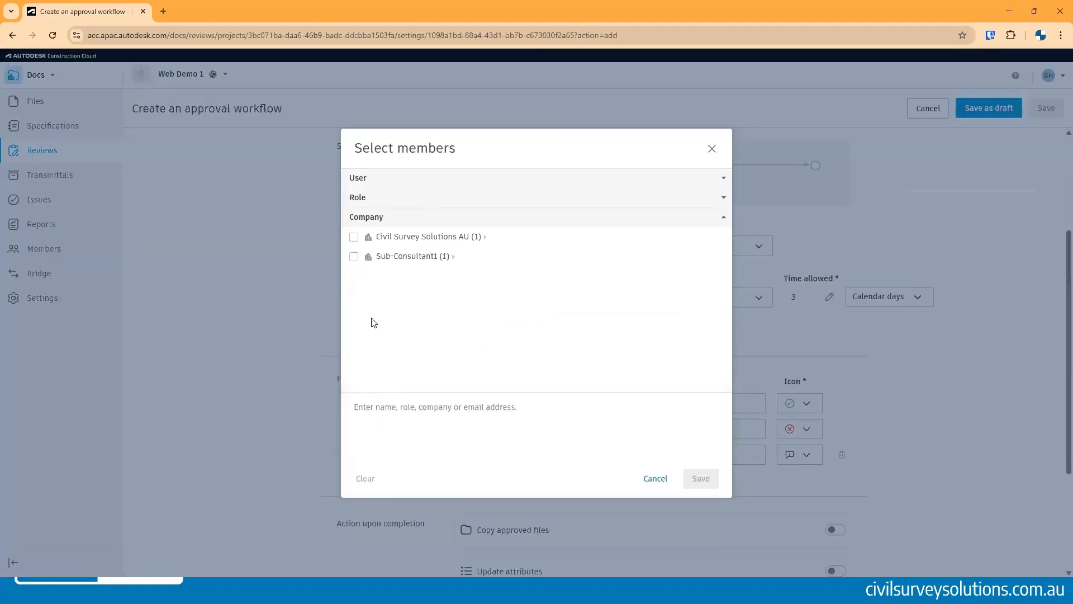
{"action": "left_click", "coordinate": [354, 257]}
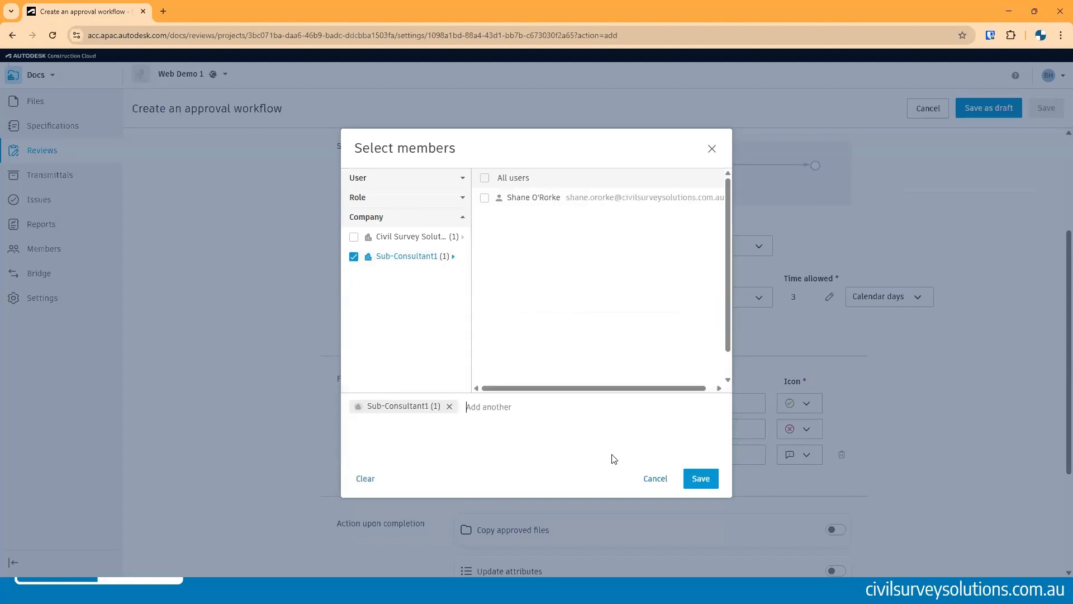
{"action": "left_click", "coordinate": [700, 479]}
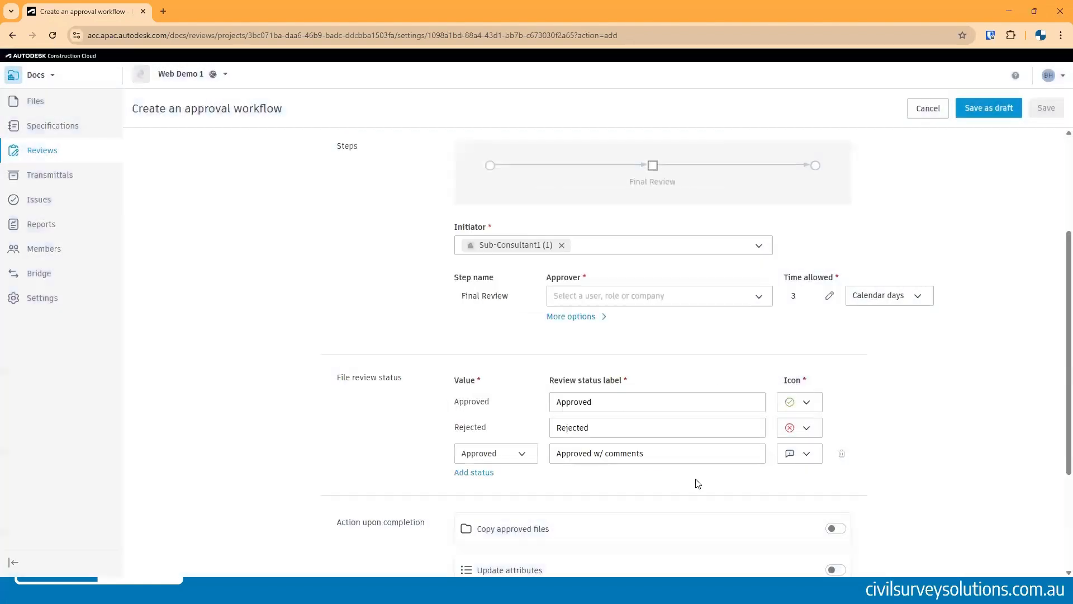
- Set the Final Review step's approver to the project admin user
{"action": "left_click", "coordinate": [585, 304]}
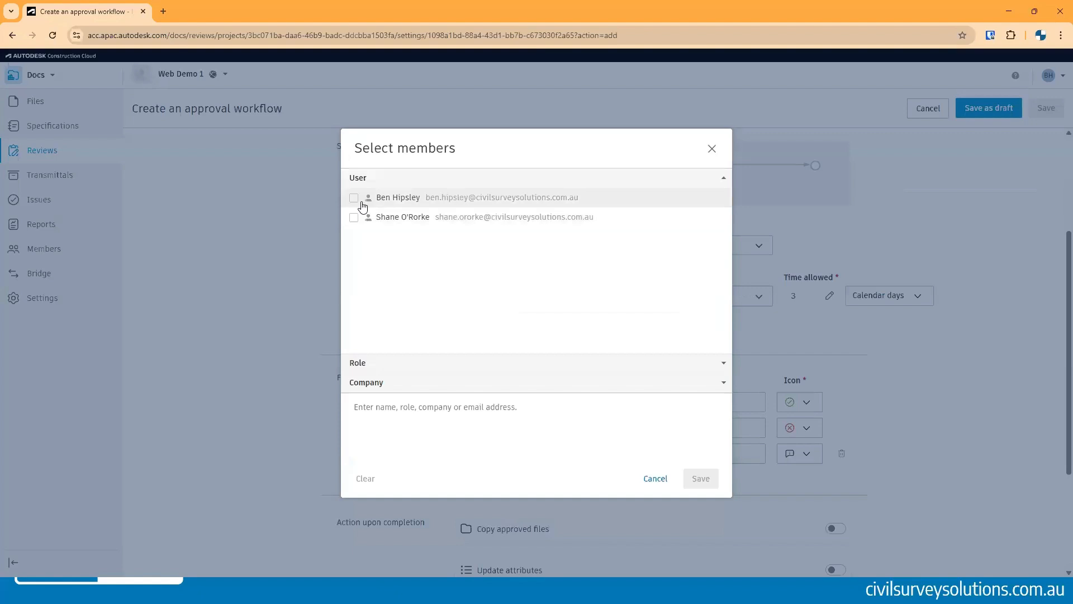
{"action": "left_click", "coordinate": [355, 199]}
{"action": "left_click", "coordinate": [701, 479]}
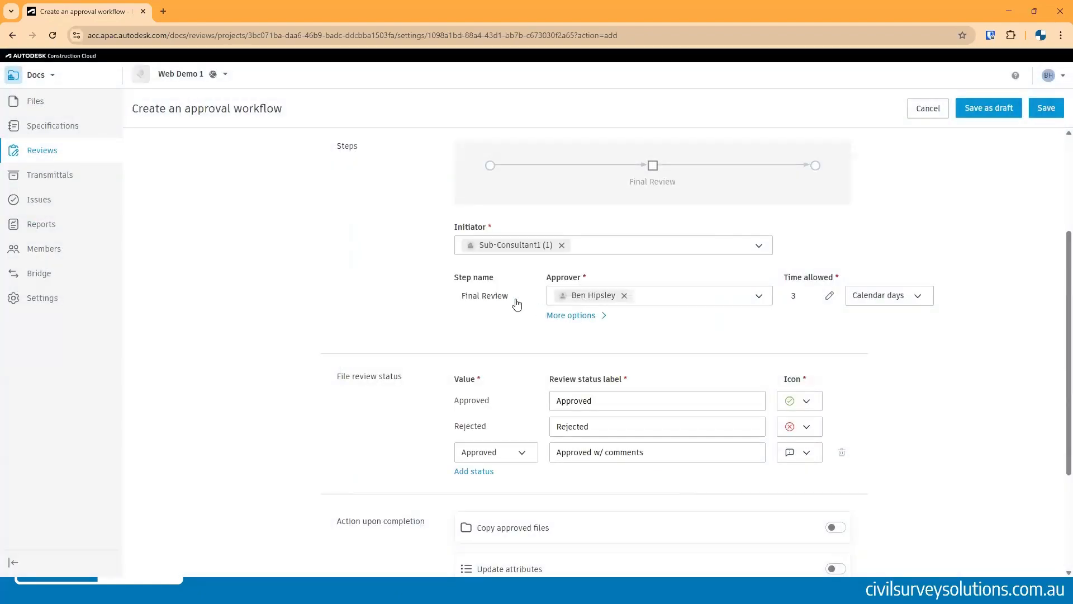
- Enable copying approved files to Project Files/3. Published/3.0 Architecture (ARC) and save the approval workflow
{"action": "scroll", "coordinate": [793, 242], "scroll_direction": "down", "scroll_amount": 1}
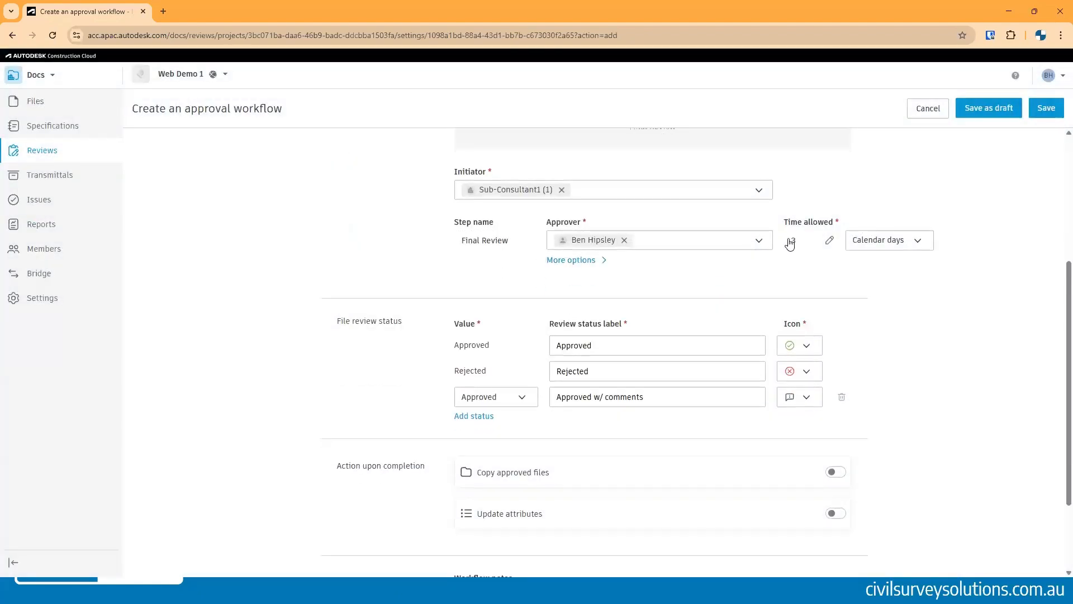
{"action": "scroll", "coordinate": [858, 426], "scroll_direction": "down", "scroll_amount": 2}
{"action": "left_click", "coordinate": [836, 366]}
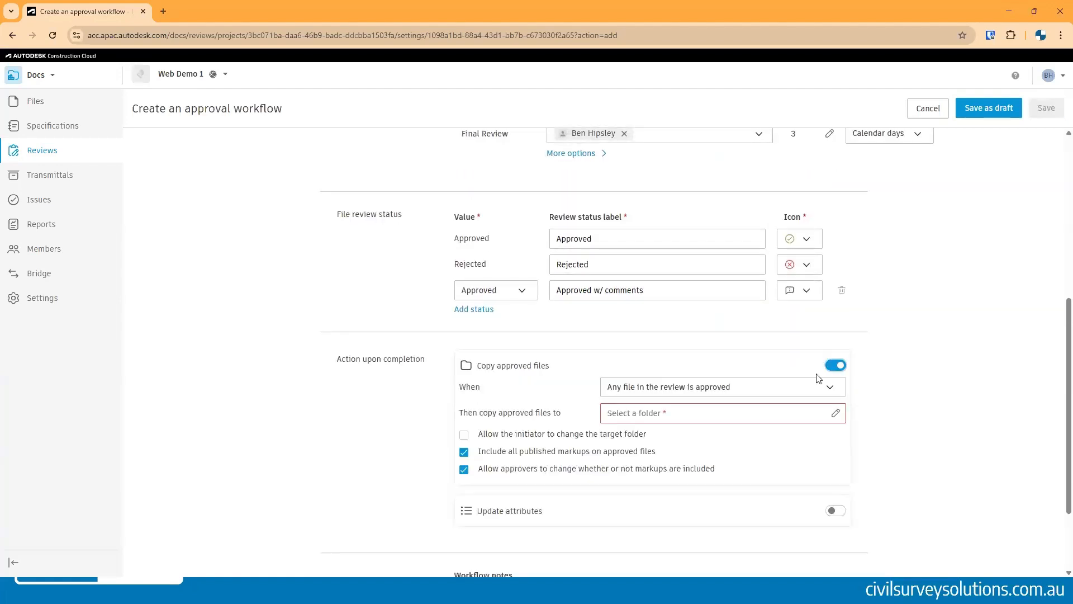
{"action": "left_click", "coordinate": [687, 415]}
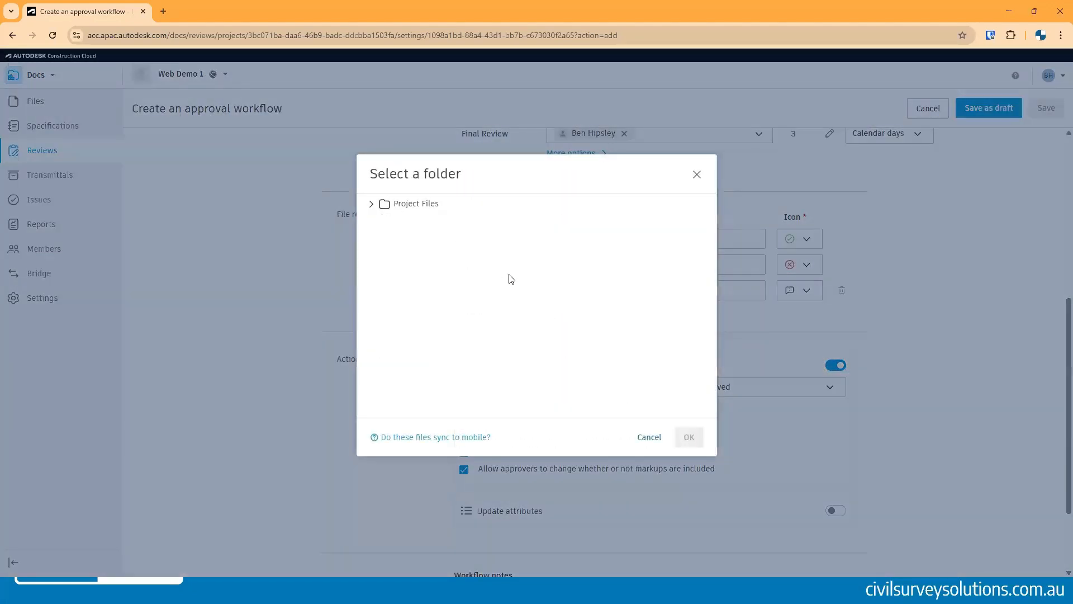
{"action": "left_click", "coordinate": [373, 208]}
{"action": "left_click", "coordinate": [372, 206]}
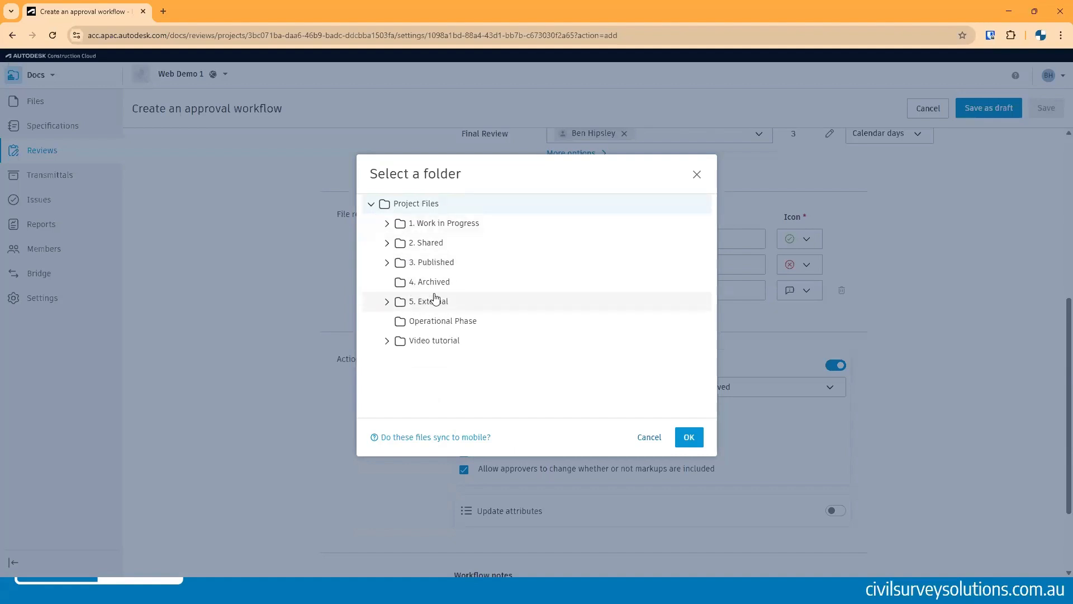
{"action": "left_click", "coordinate": [387, 263]}
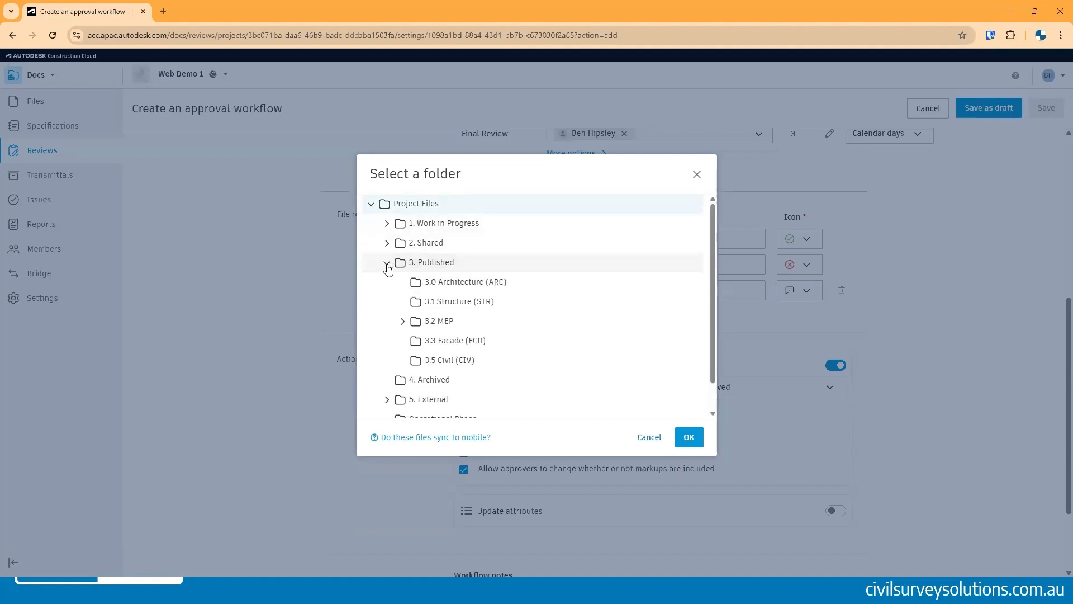
{"action": "left_click", "coordinate": [456, 285]}
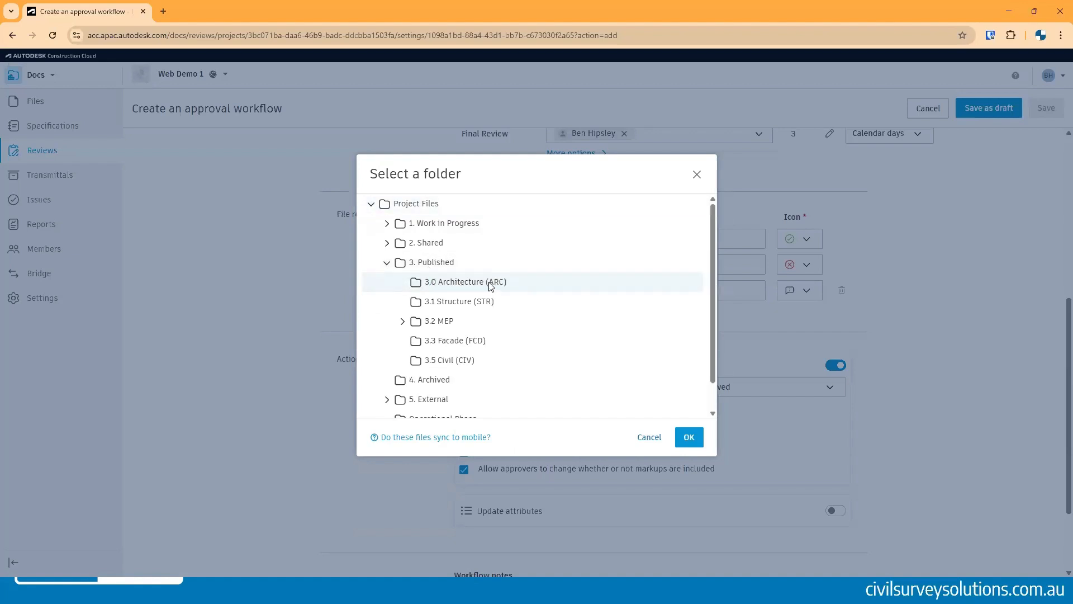
{"action": "left_click", "coordinate": [689, 436]}
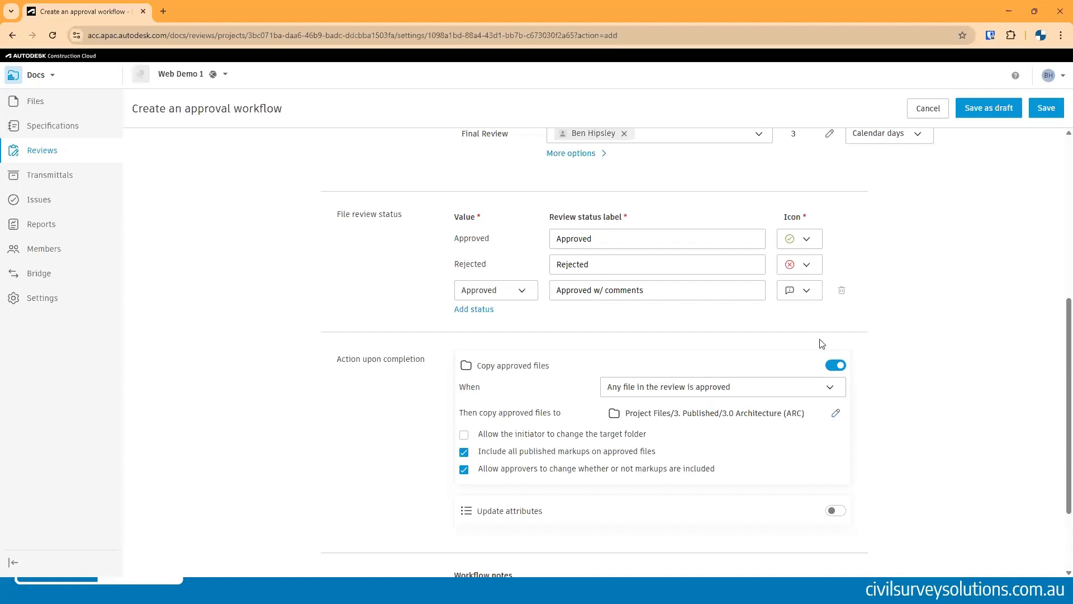
{"action": "left_click", "coordinate": [1047, 110]}
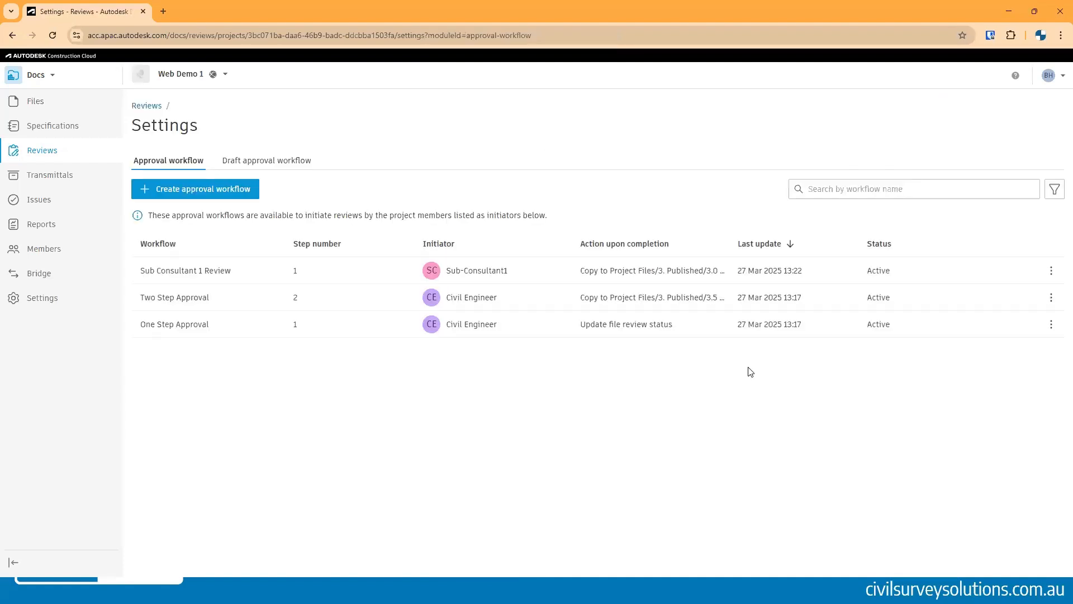
- Start a new review auto-trigger for the 5. External/Sub Consultant 1 folder and name it Review 1
{"action": "left_click", "coordinate": [35, 101]}
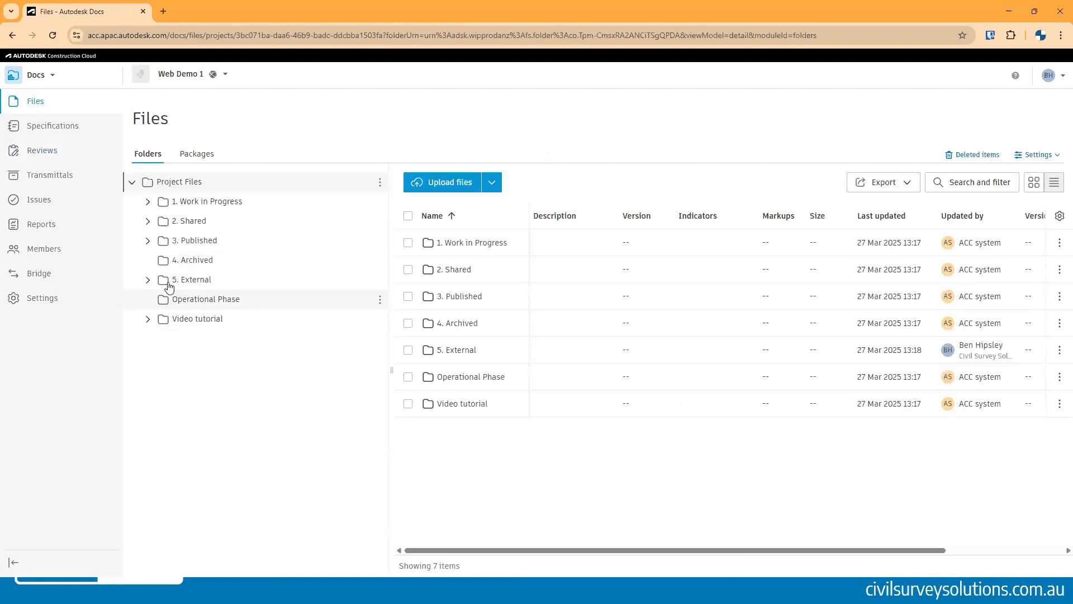
{"action": "left_click", "coordinate": [149, 281]}
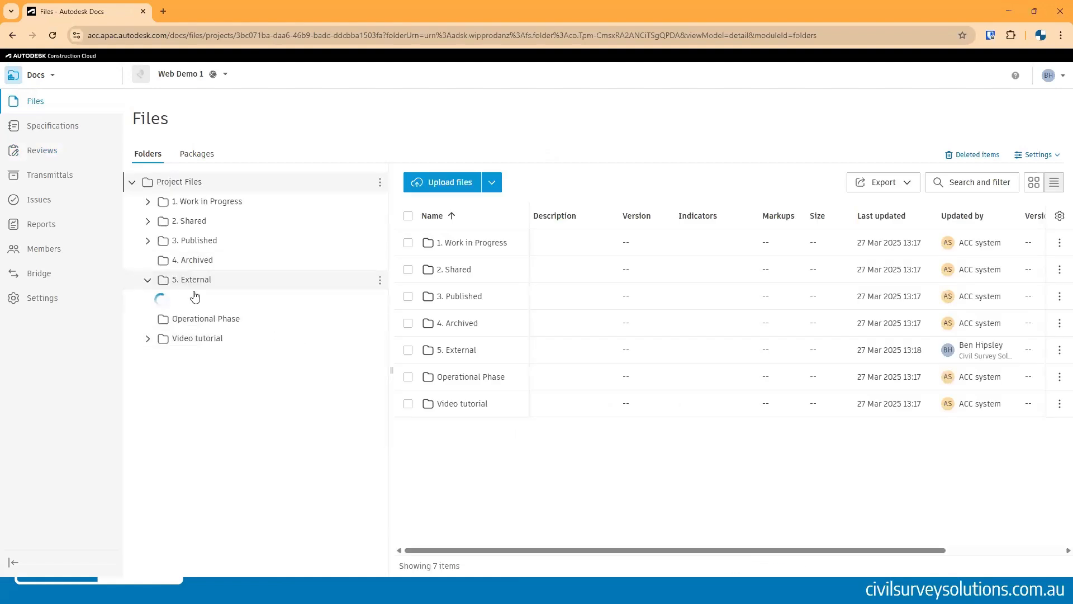
{"action": "left_click", "coordinate": [380, 300]}
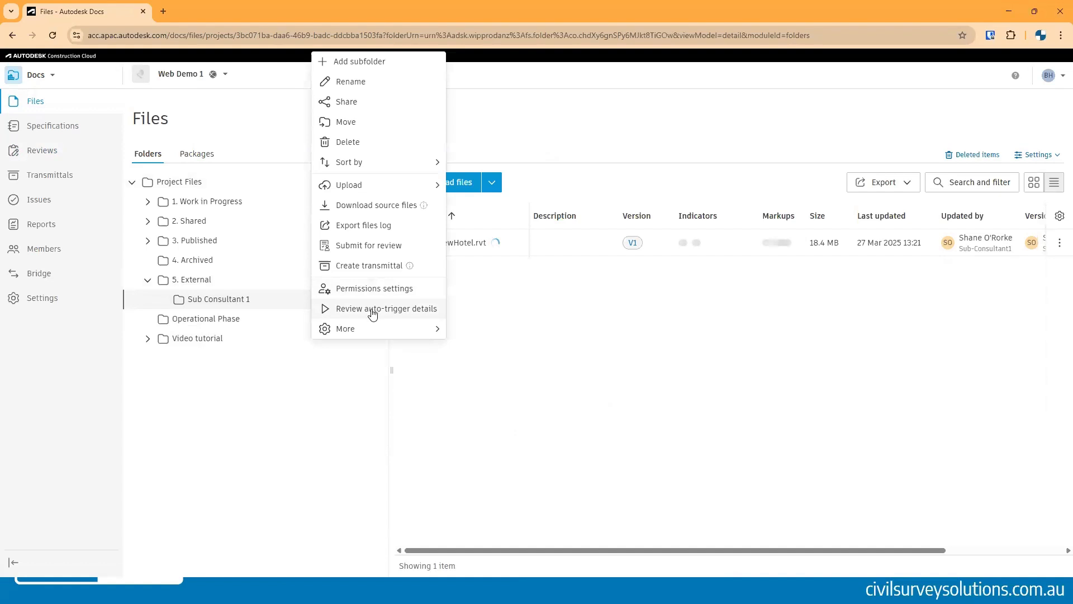
{"action": "left_click", "coordinate": [373, 314]}
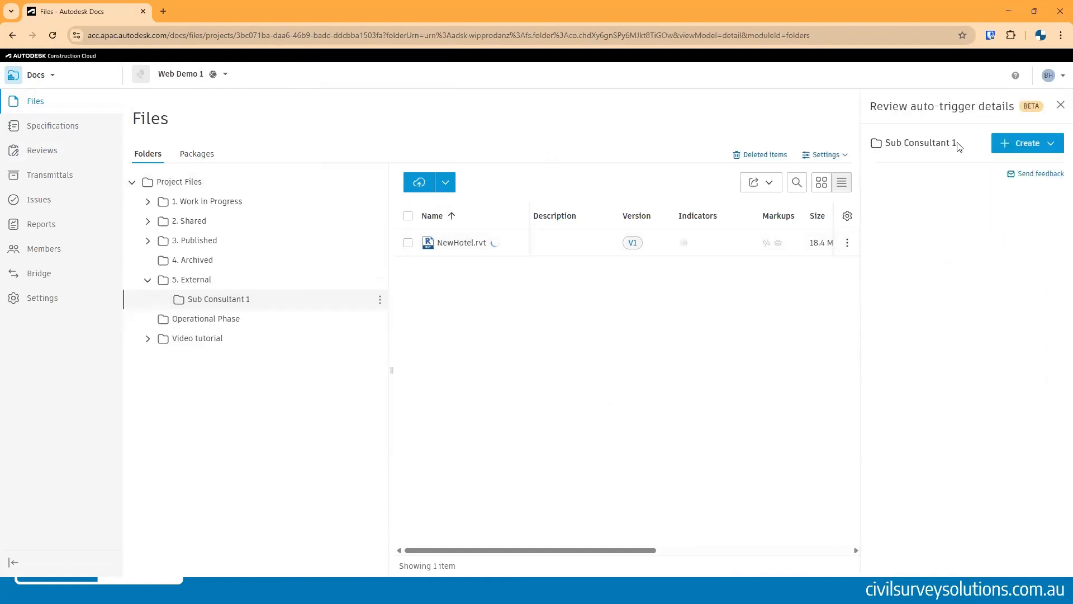
{"action": "left_click", "coordinate": [1031, 146]}
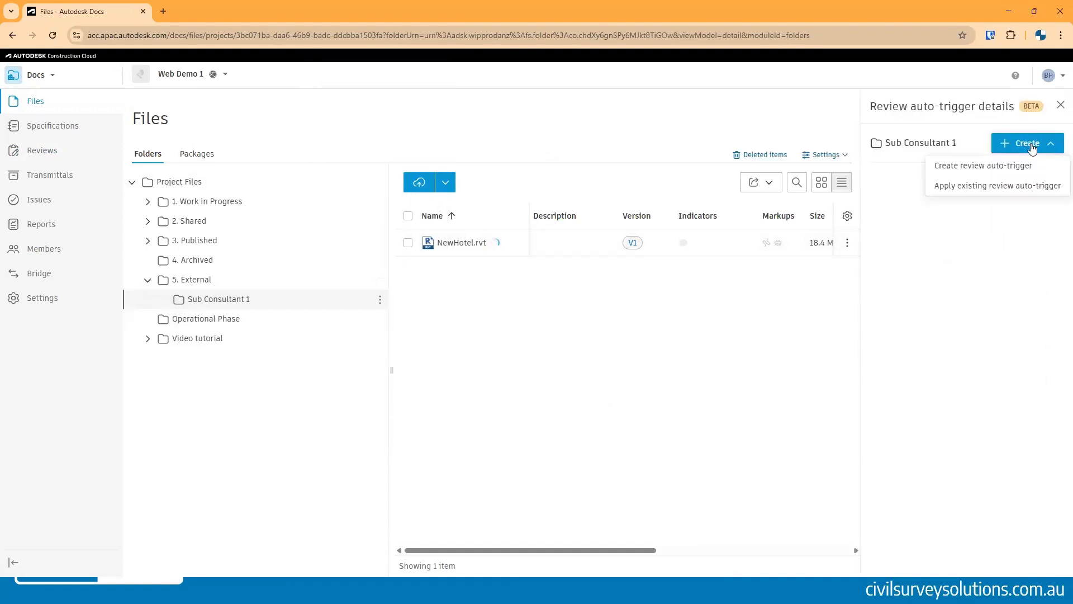
{"action": "left_click", "coordinate": [1004, 169]}
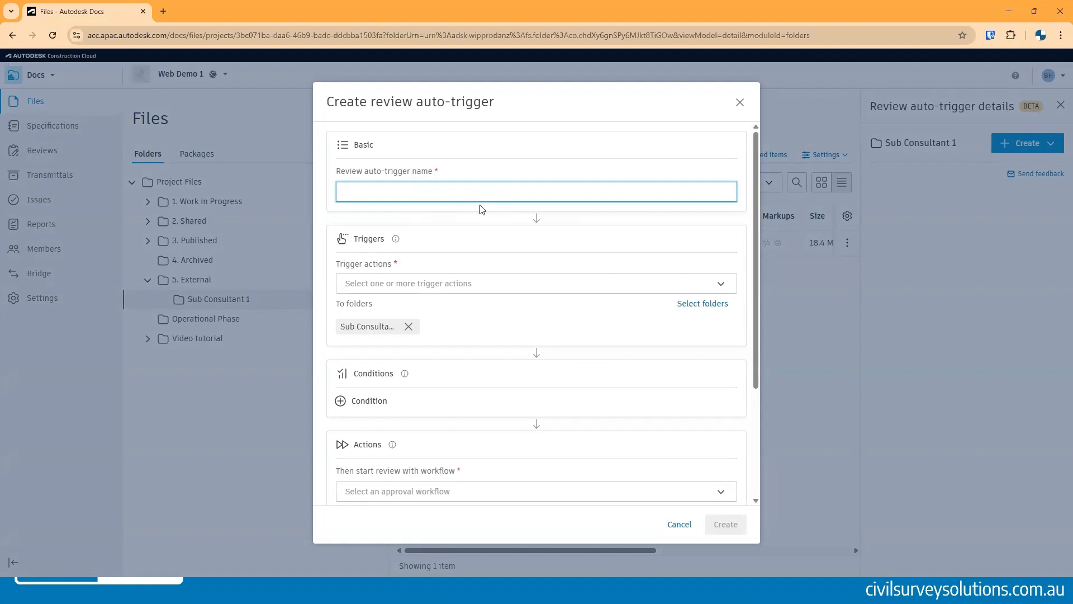
{"action": "type", "text": "Reivew"}
{"action": "type", "text": "iew "}
{"action": "type", "text": "1"}
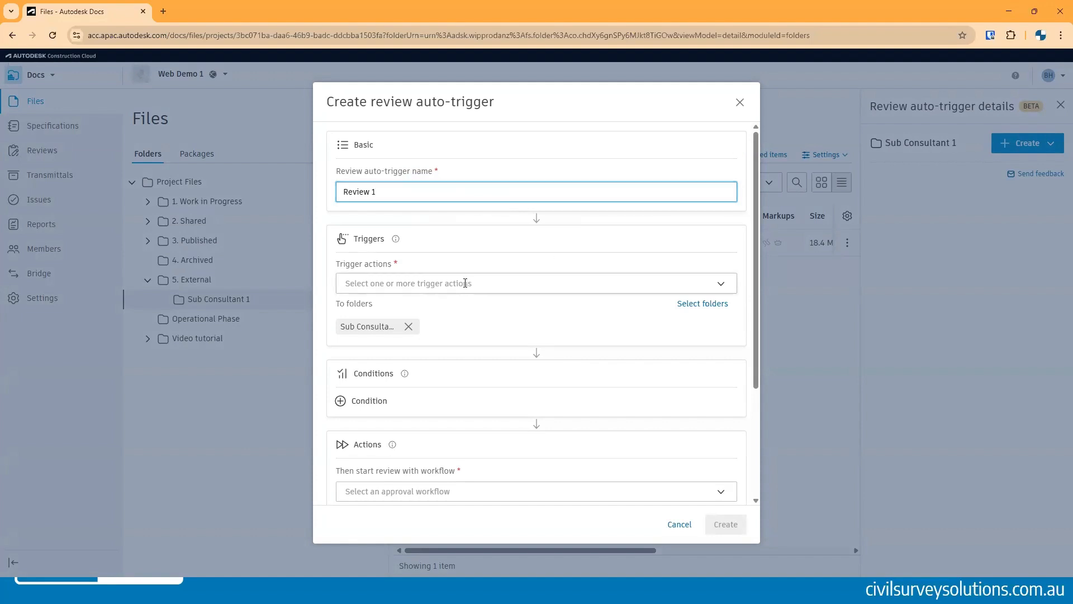
- Set the auto-trigger's trigger actions to Upload files, Copy files and Move files
{"action": "left_click", "coordinate": [472, 283]}
{"action": "left_click", "coordinate": [364, 305]}
{"action": "left_click", "coordinate": [368, 345]}
{"action": "left_click", "coordinate": [372, 325]}
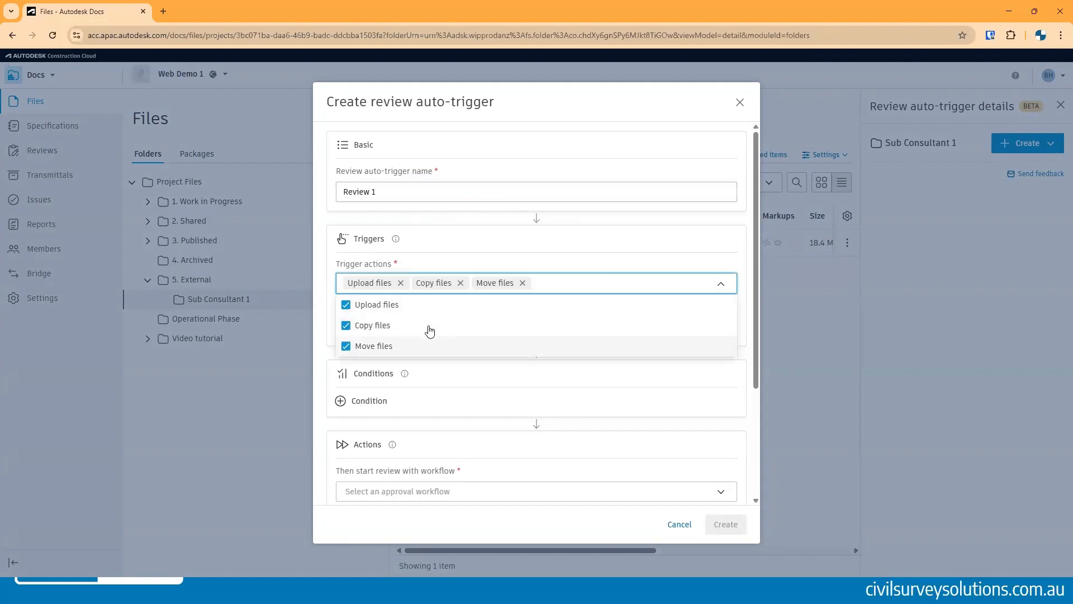
{"action": "left_click", "coordinate": [532, 115]}
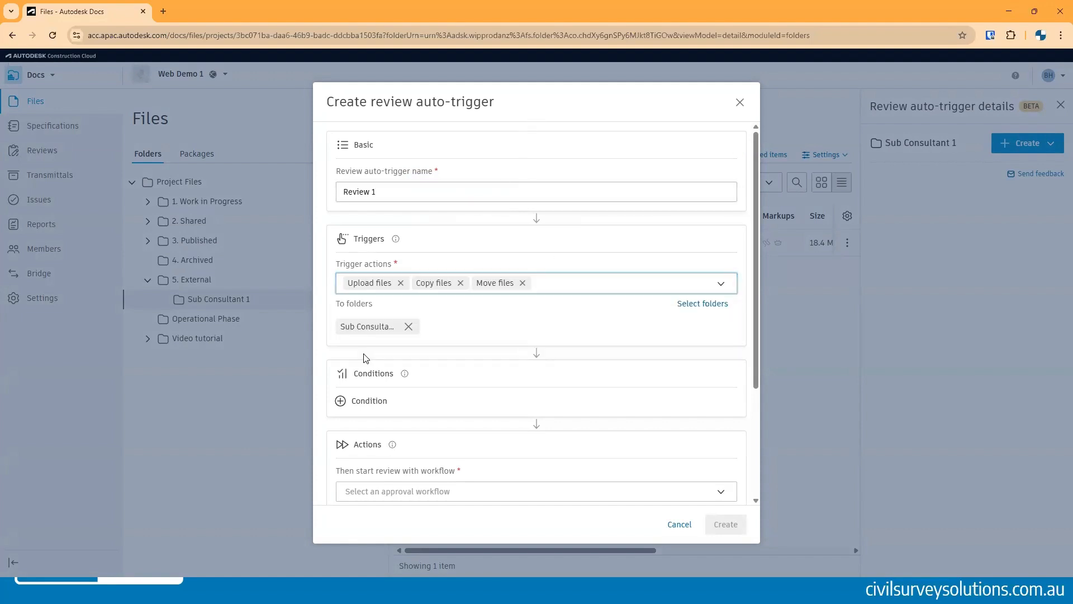
- Choose the Sub Consultant 1 Review workflow with review title Review 1 and create the auto-trigger
{"action": "scroll", "coordinate": [436, 353], "scroll_direction": "down", "scroll_amount": 3}
{"action": "left_click", "coordinate": [421, 333]}
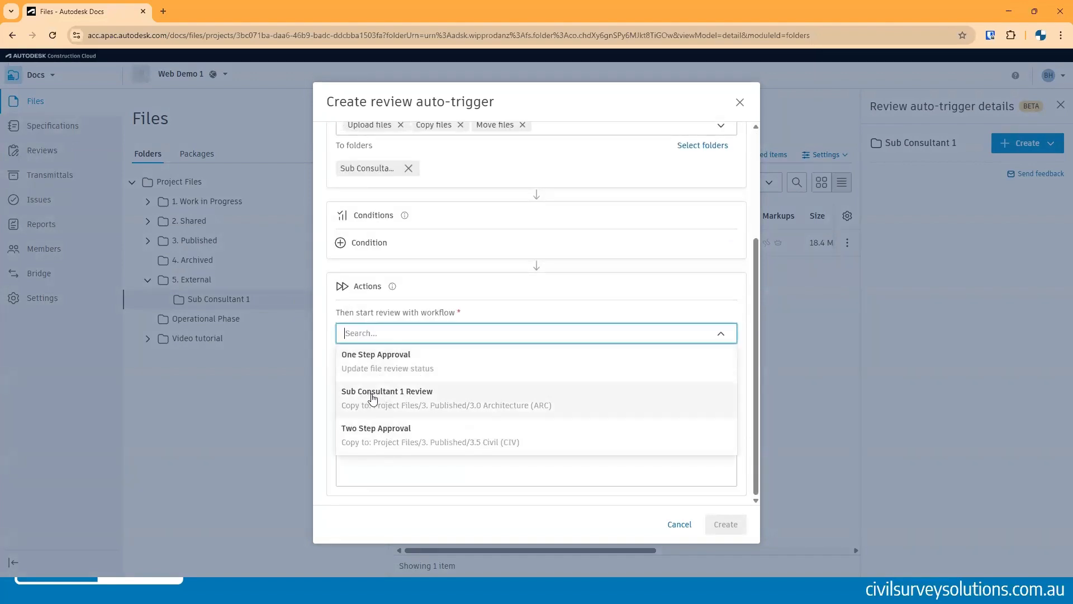
{"action": "left_click", "coordinate": [407, 404]}
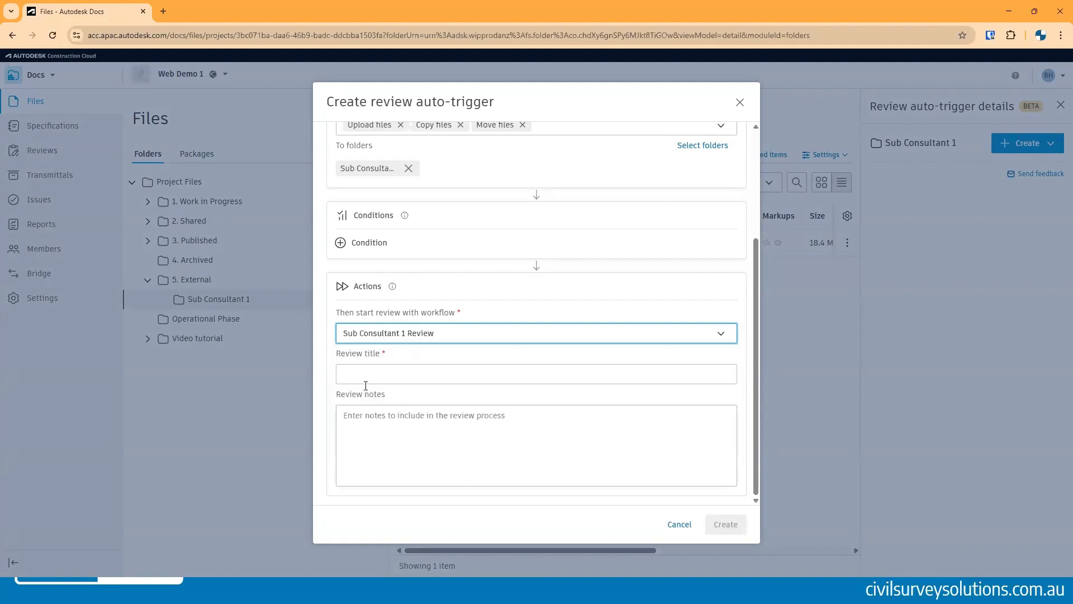
{"action": "left_click", "coordinate": [430, 369]}
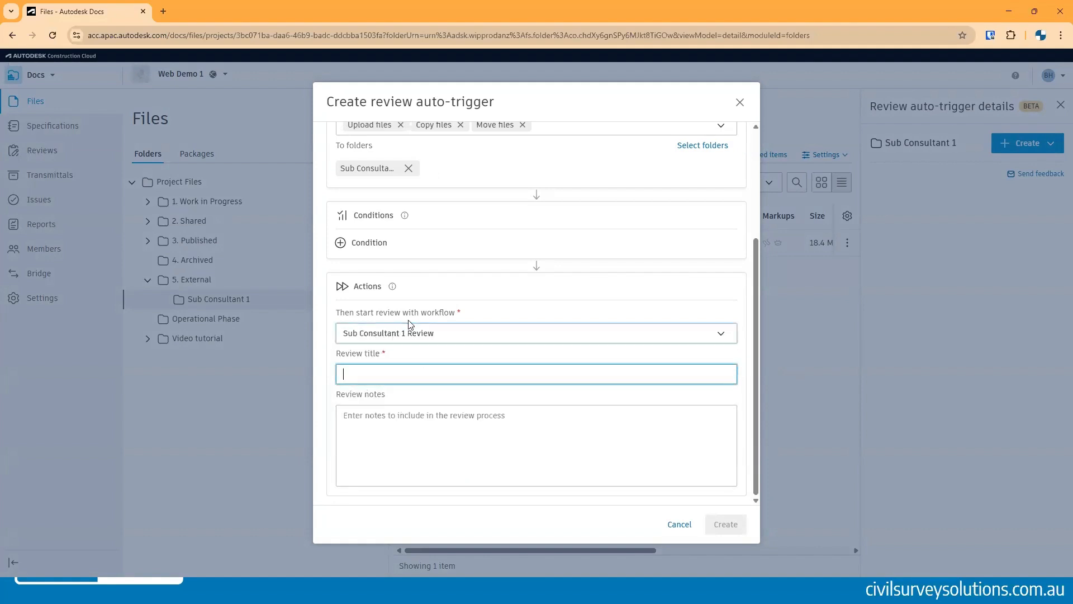
{"action": "type", "text": "Reiv"}
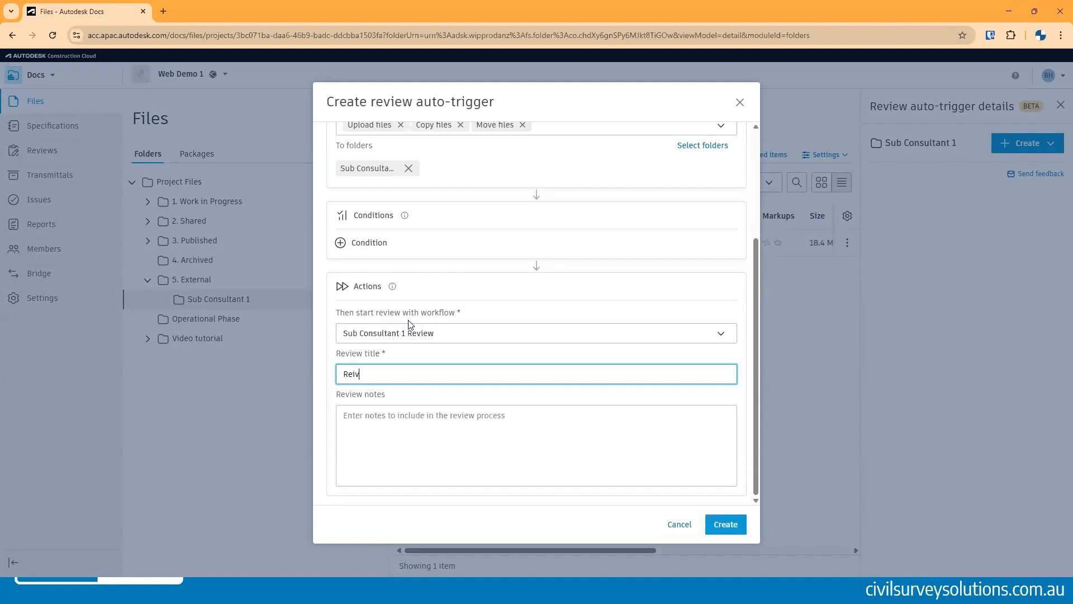
{"action": "key", "text": "BackSpace"}
{"action": "key", "text": "BackSpace"}
{"action": "type", "text": "view 1"}
{"action": "left_click", "coordinate": [725, 524]}
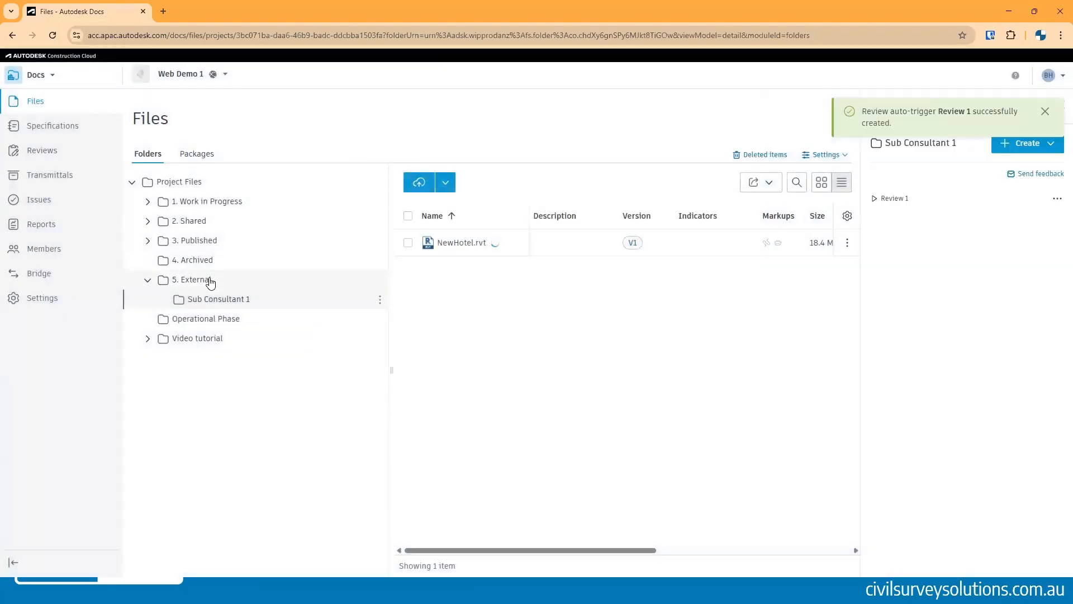
- Create a naming standard from the ISO 19650 template, keeping the name Default ISO 19650
{"action": "left_click", "coordinate": [209, 278]}
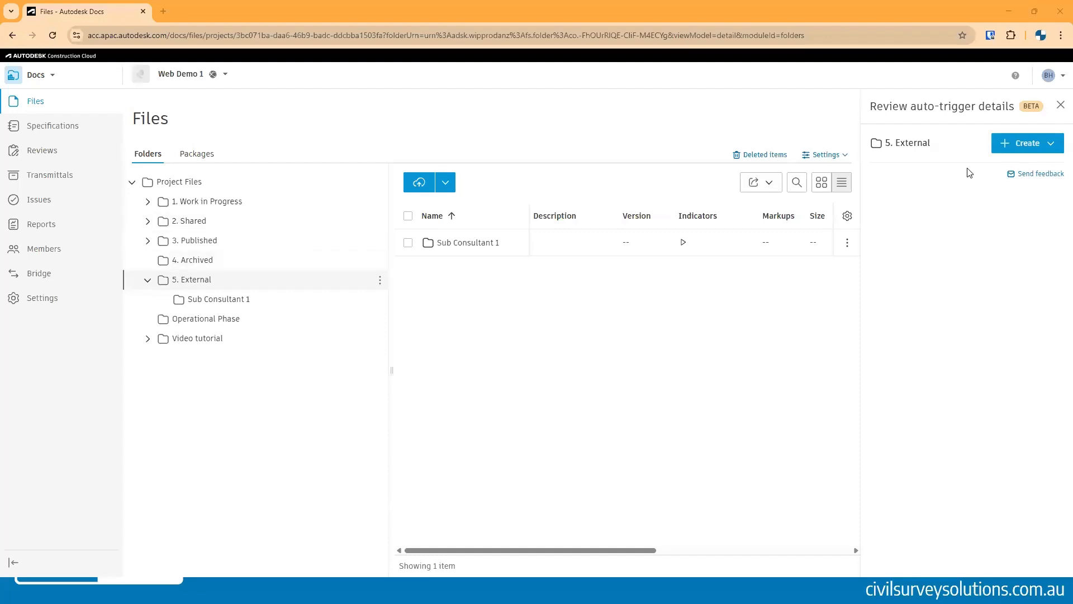
{"action": "left_click", "coordinate": [1060, 106]}
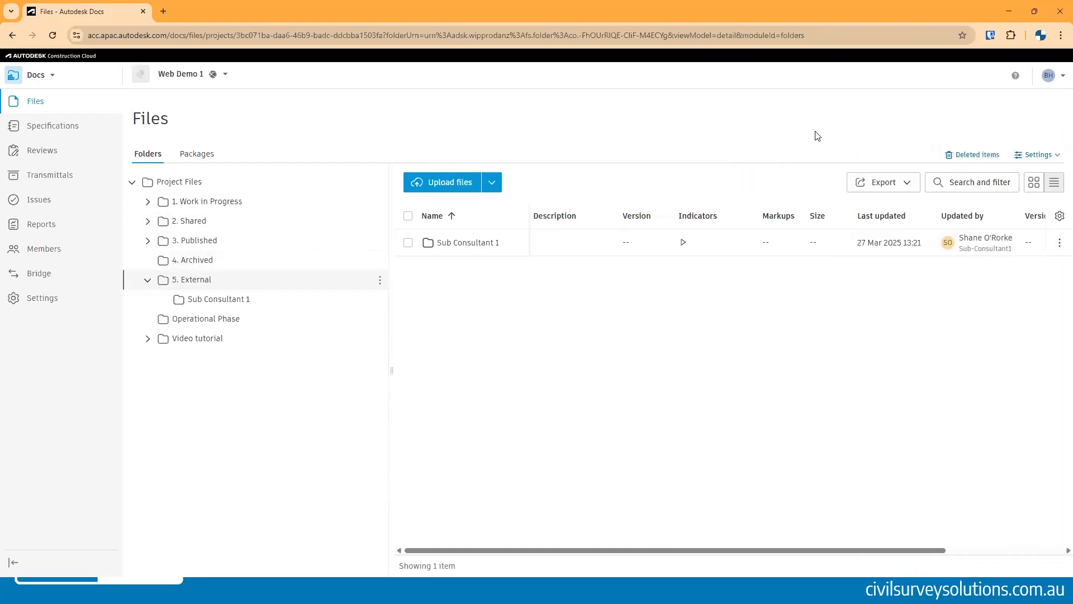
{"action": "left_click", "coordinate": [1034, 160]}
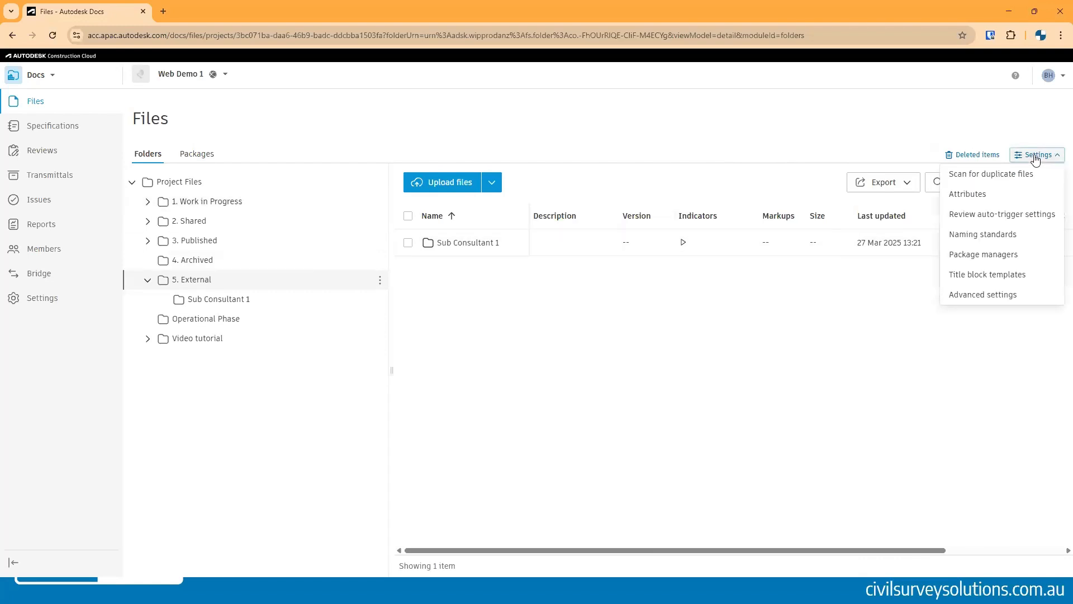
{"action": "left_click", "coordinate": [1007, 239]}
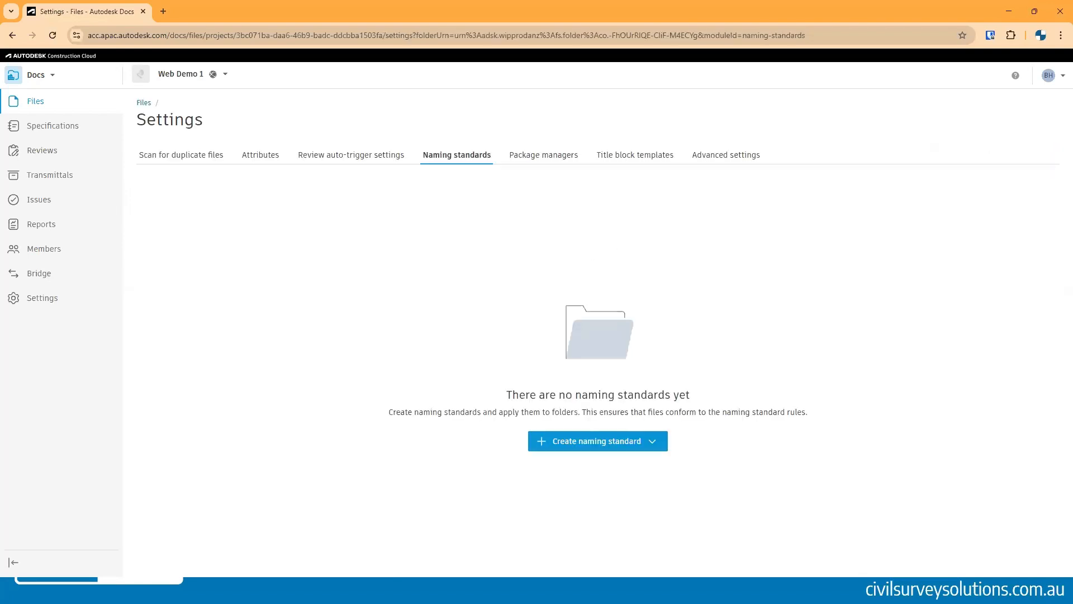
{"action": "left_click", "coordinate": [625, 451]}
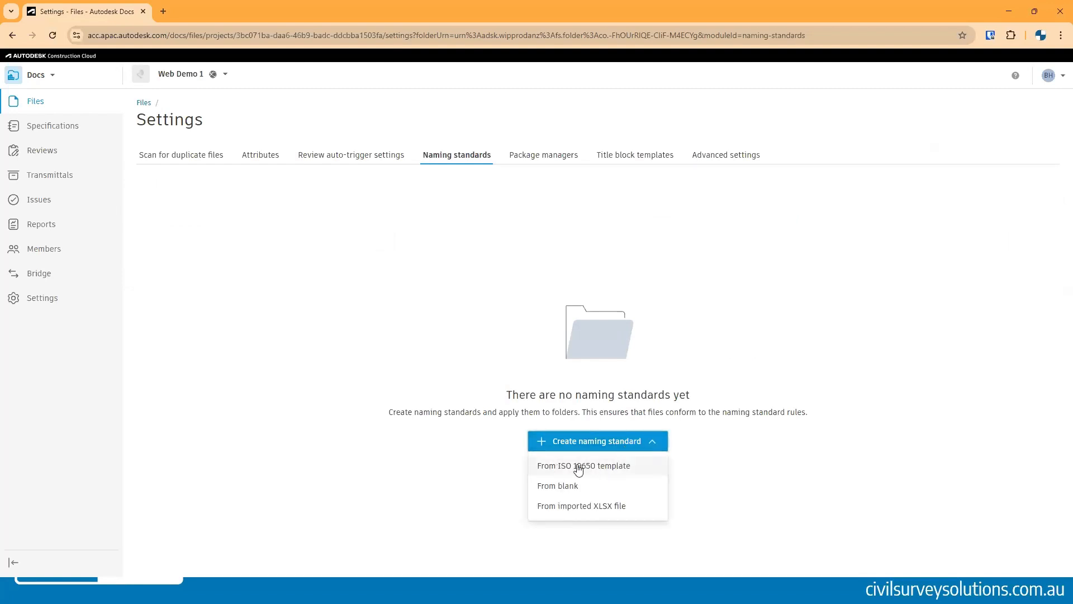
{"action": "left_click", "coordinate": [618, 471]}
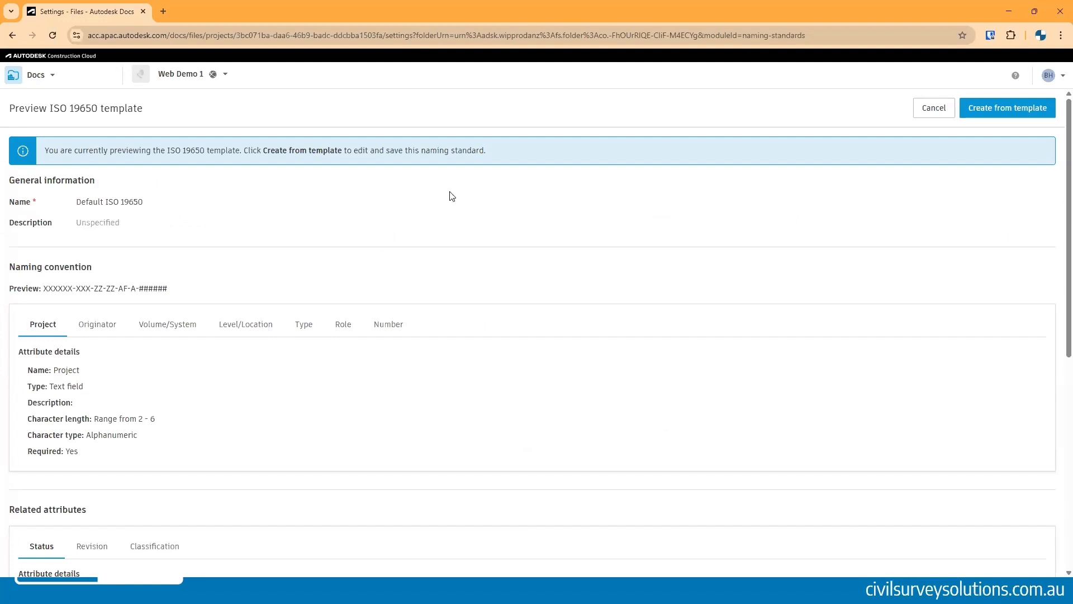
{"action": "scroll", "coordinate": [137, 225], "scroll_direction": "down", "scroll_amount": 1}
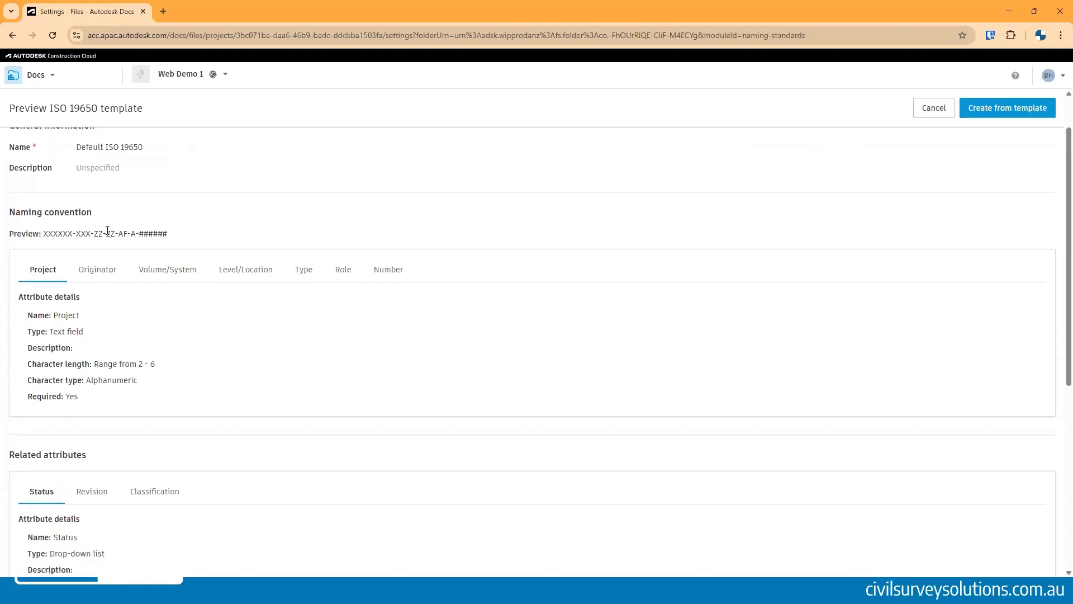
{"action": "left_click_drag", "start_coordinate": [178, 234], "coordinate": [52, 235]}
{"action": "scroll", "coordinate": [56, 236], "scroll_direction": "up", "scroll_amount": 1}
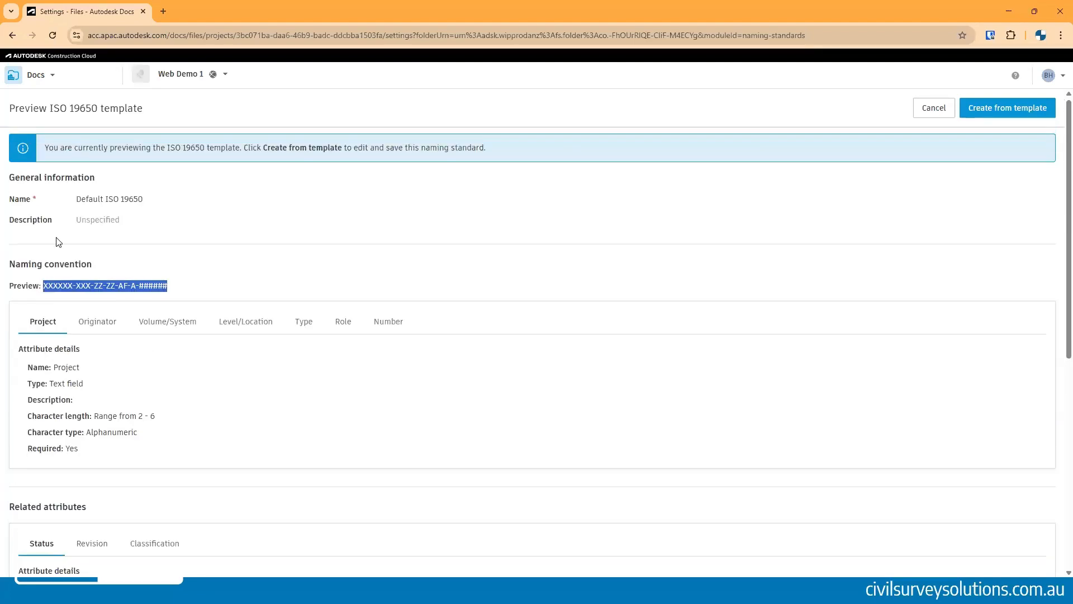
{"action": "left_click", "coordinate": [989, 112]}
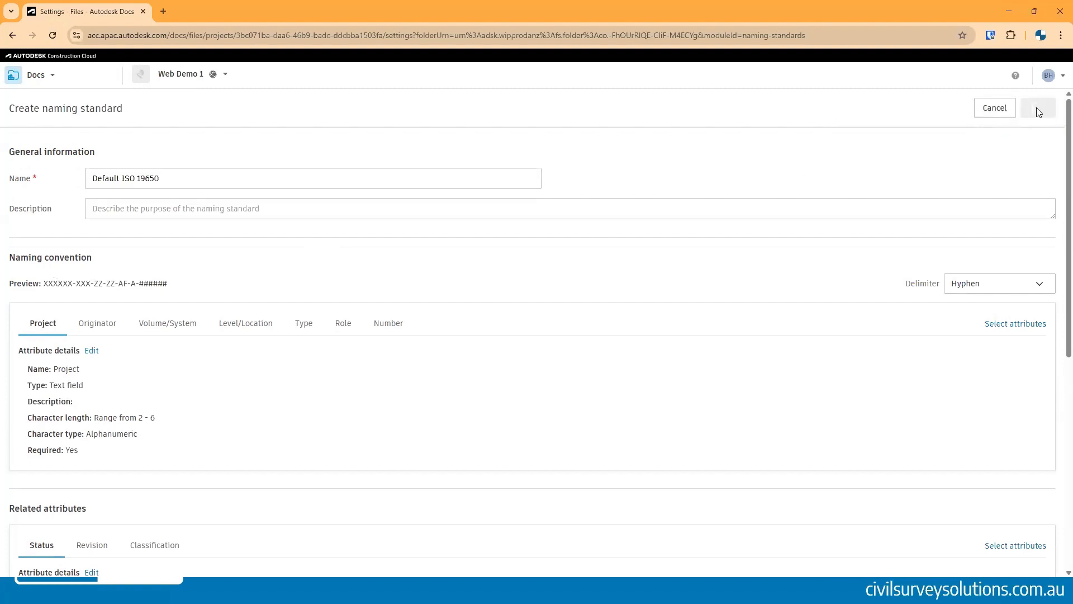
{"action": "left_click", "coordinate": [1037, 109]}
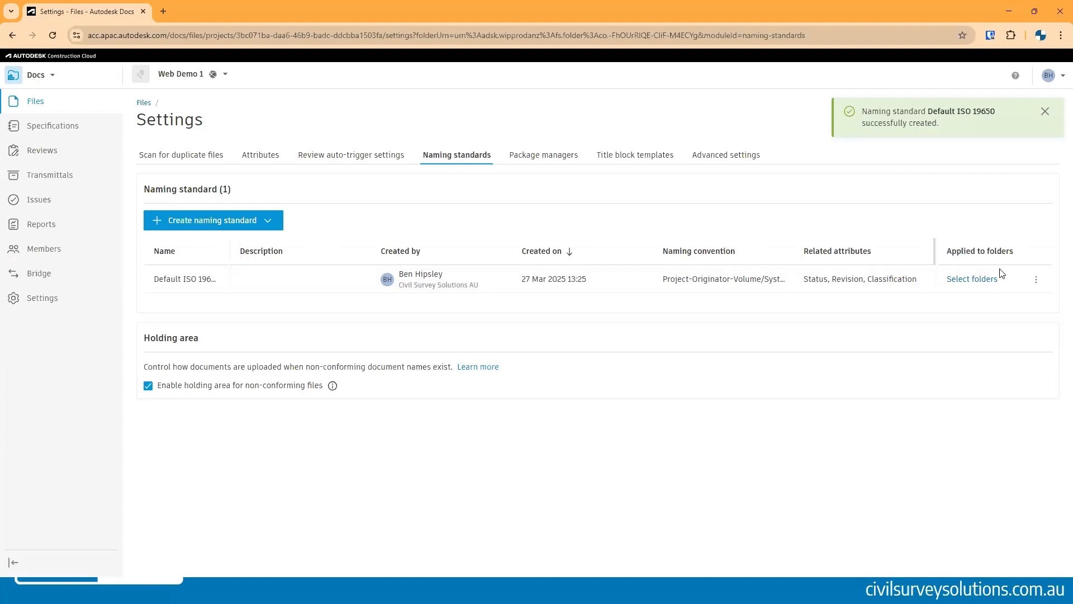
- Apply the Default ISO 19650 naming standard to the 4. Archived folder
{"action": "left_click", "coordinate": [980, 279]}
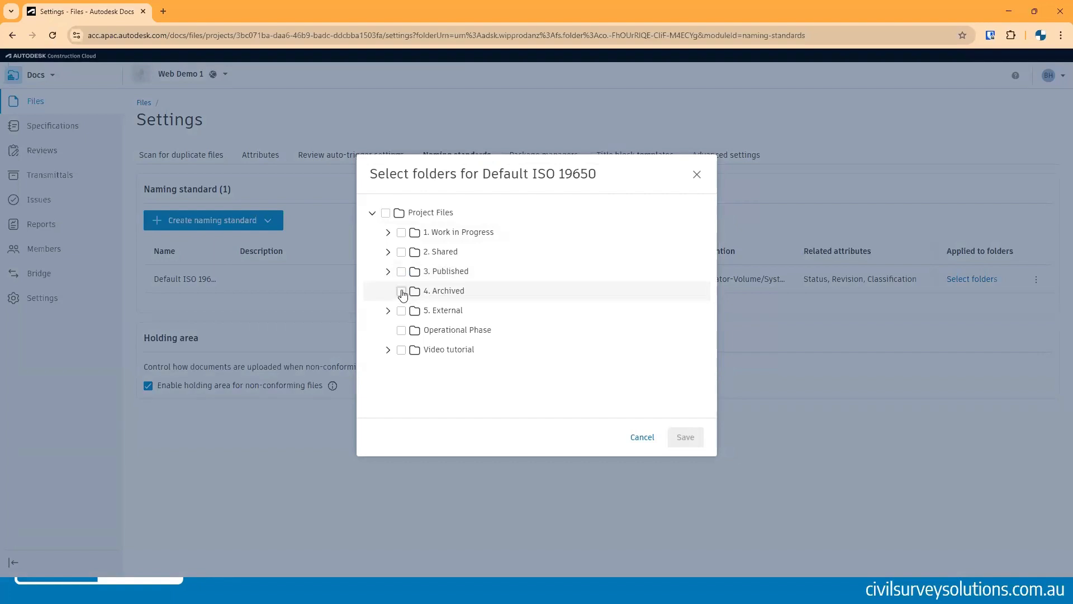
{"action": "left_click", "coordinate": [402, 292]}
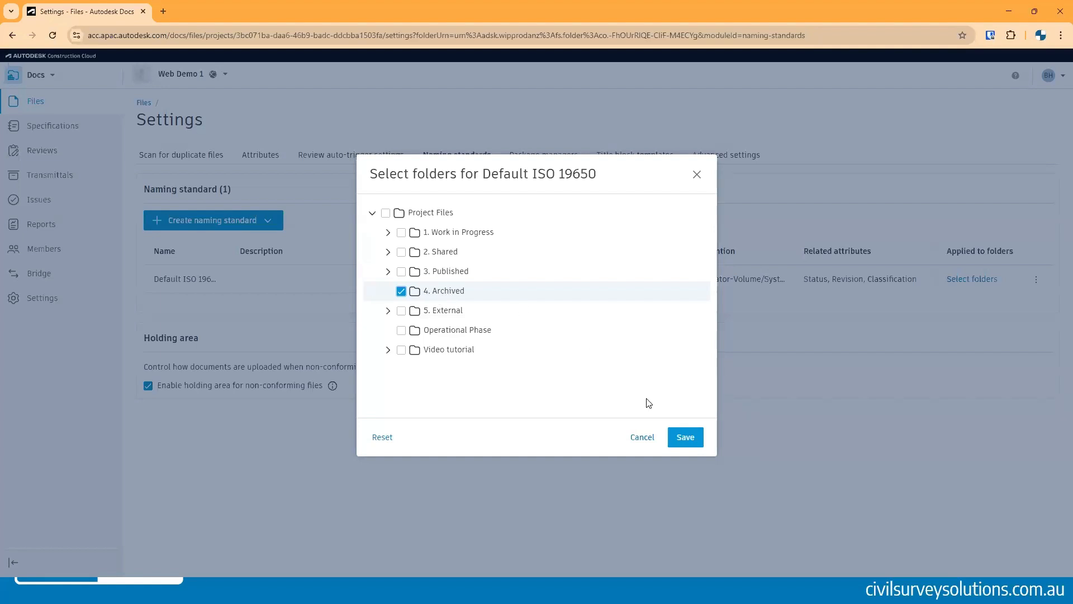
{"action": "left_click", "coordinate": [686, 441]}
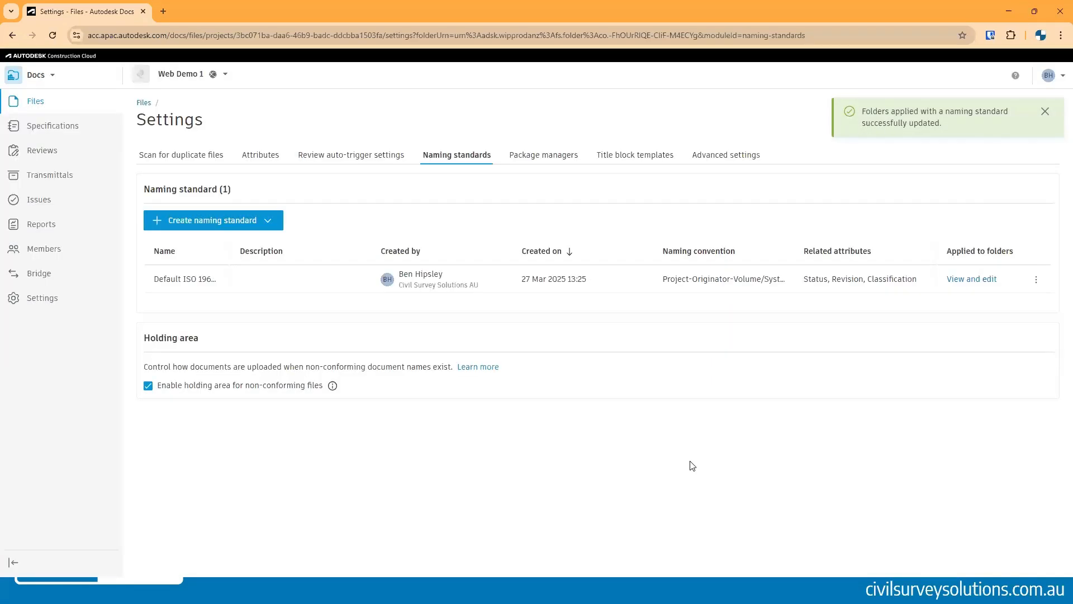
- Return to the project's folders and check the naming standard indicator on the 4. Archived folder
{"action": "left_click", "coordinate": [38, 102]}
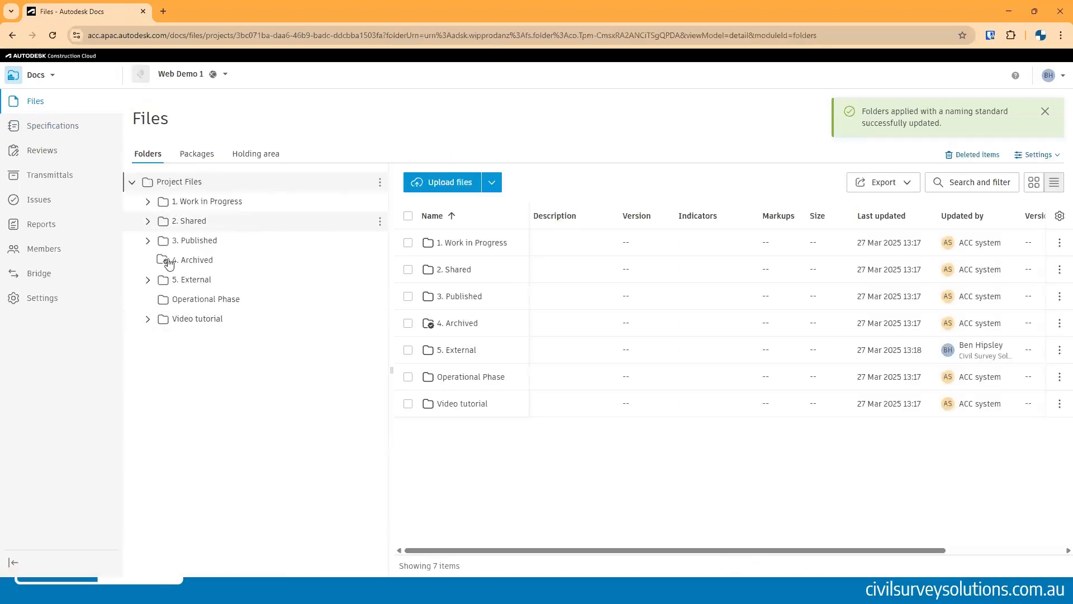
{"action": "mouse_move", "coordinate": [168, 264]}
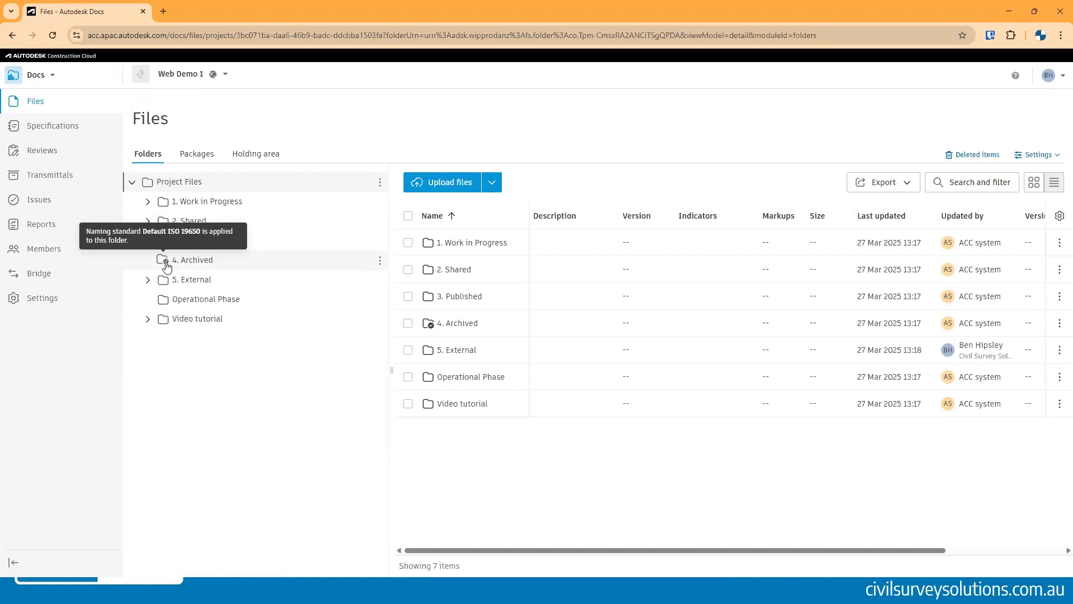
- Open the Holding area to review files held for naming non-compliance, then return to the Folders view
{"action": "left_click", "coordinate": [253, 158]}
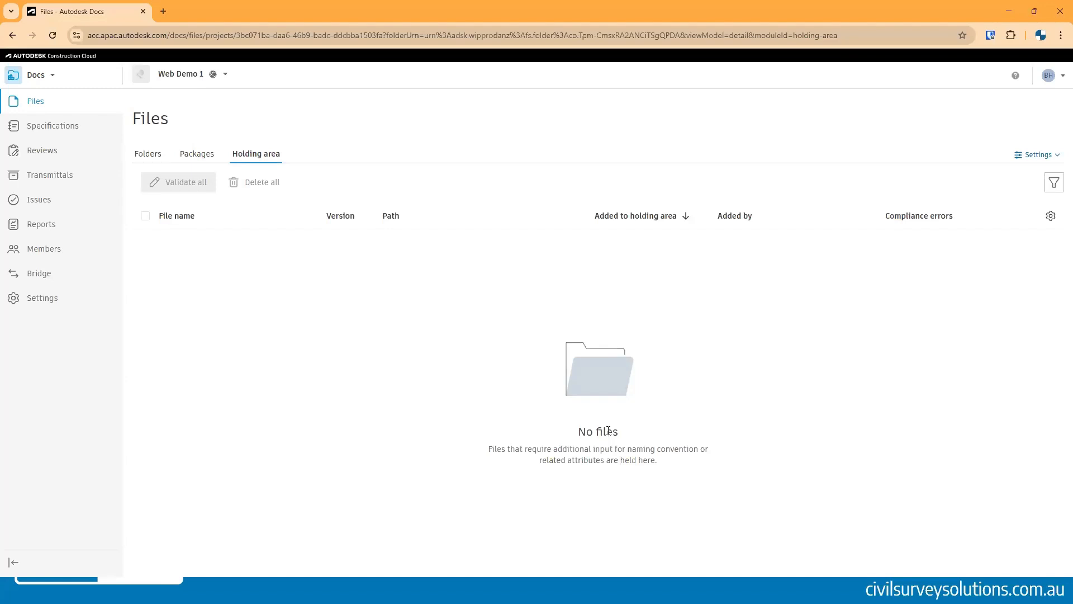
{"action": "left_click_drag", "start_coordinate": [619, 433], "coordinate": [591, 432]}
{"action": "left_click", "coordinate": [591, 431]}
{"action": "left_click_drag", "start_coordinate": [582, 431], "coordinate": [618, 434]}
{"action": "left_click", "coordinate": [613, 433]}
{"action": "triple_click", "coordinate": [611, 433]}
{"action": "left_click", "coordinate": [595, 432]}
{"action": "left_click_drag", "start_coordinate": [581, 431], "coordinate": [618, 434]}
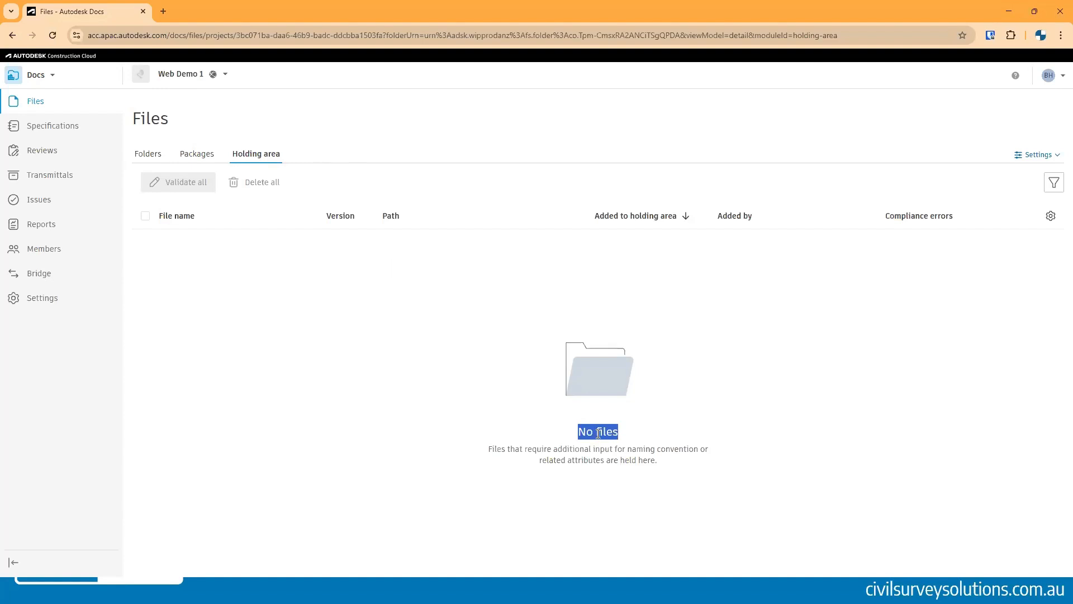
{"action": "left_click", "coordinate": [598, 432]}
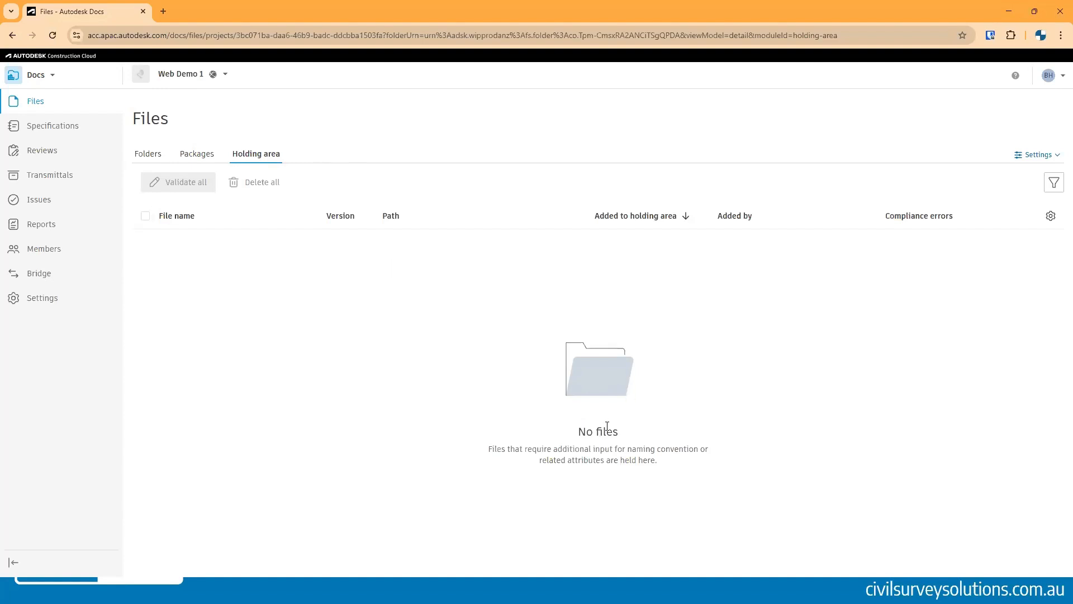
{"action": "left_click", "coordinate": [150, 156]}
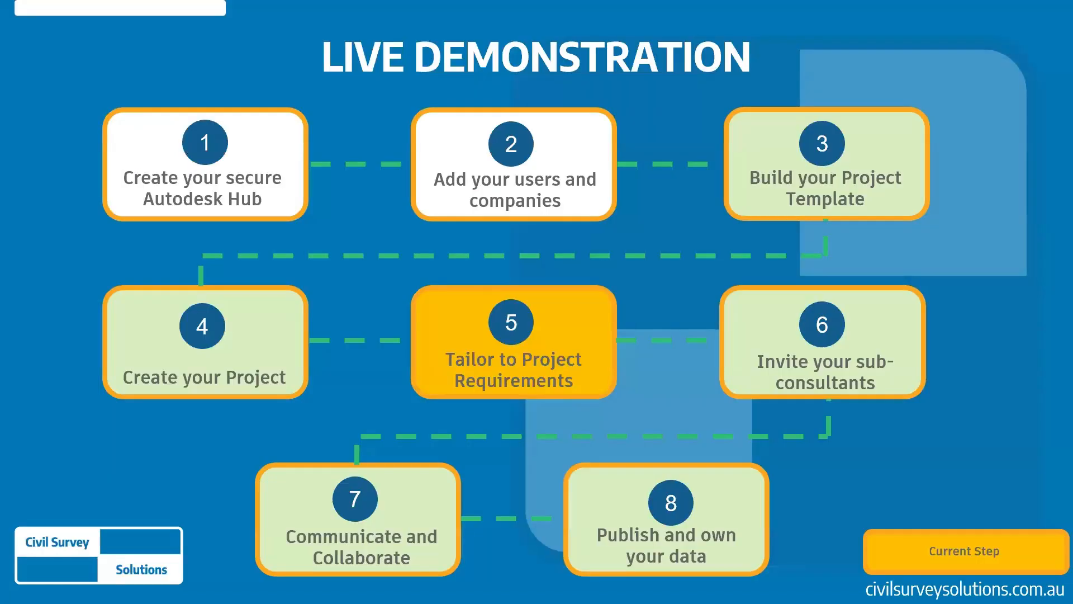
{"action": "left_click", "coordinate": [668, 440]}
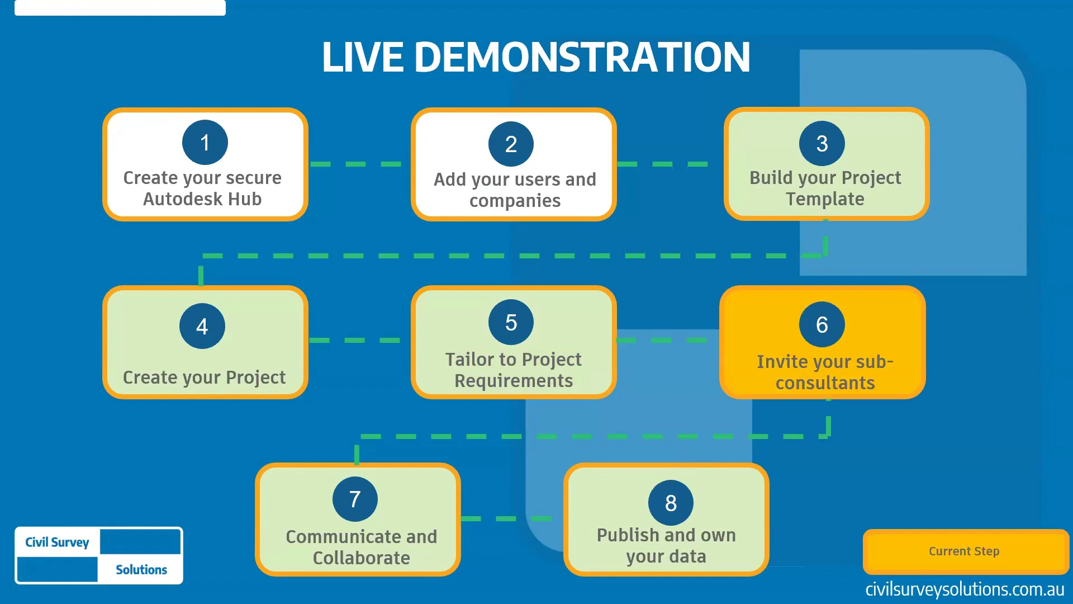
{"action": "key", "text": "Right"}
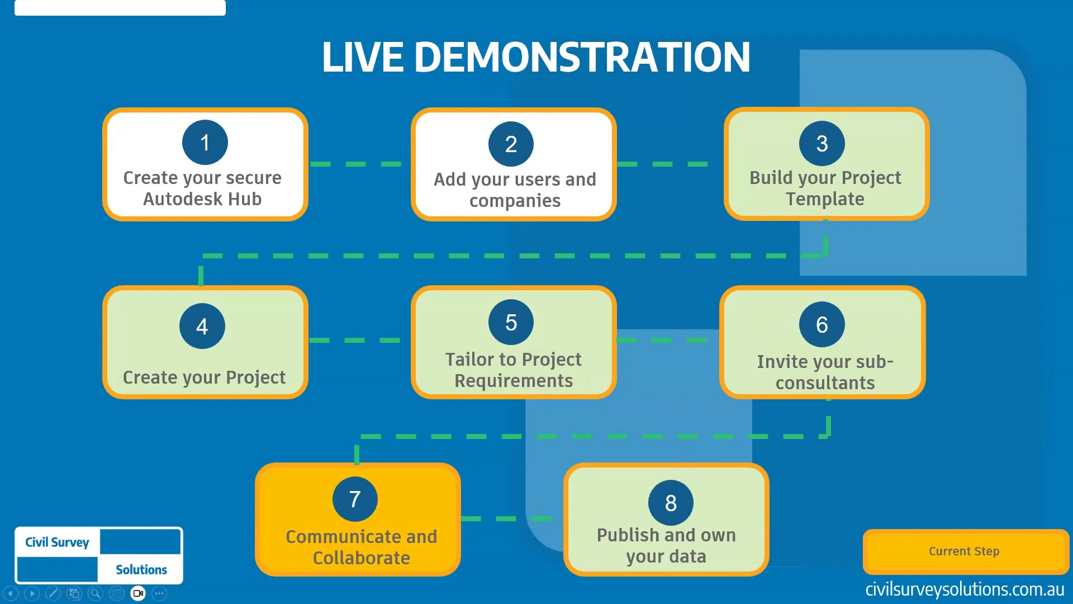
{"action": "key", "text": "alt+Tab"}
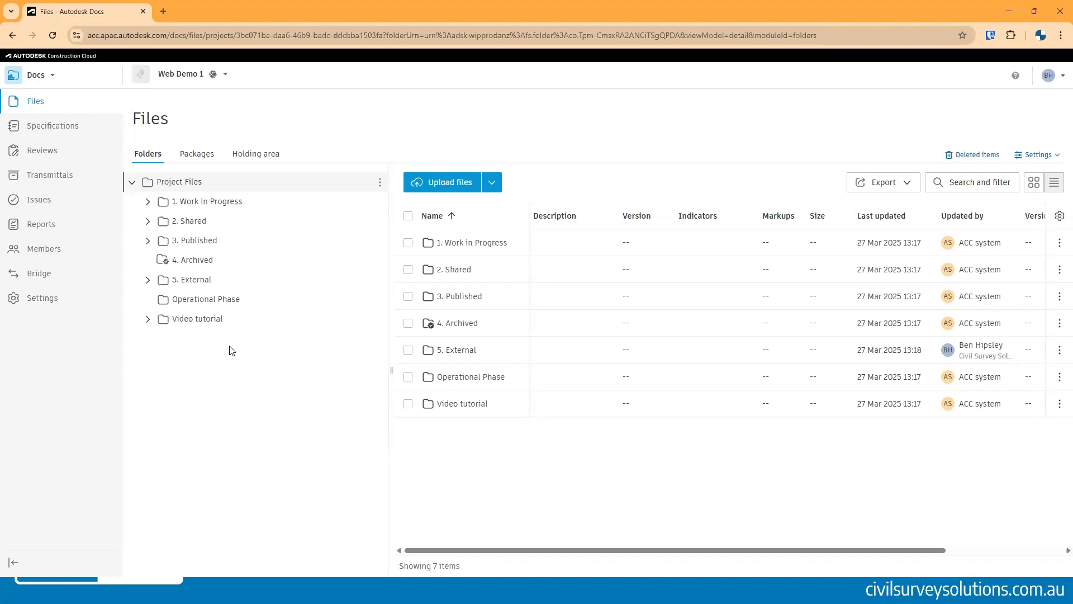
- Select and expand the 5. External folder in the folder tree
{"action": "left_click", "coordinate": [196, 280]}
{"action": "left_click", "coordinate": [147, 279]}
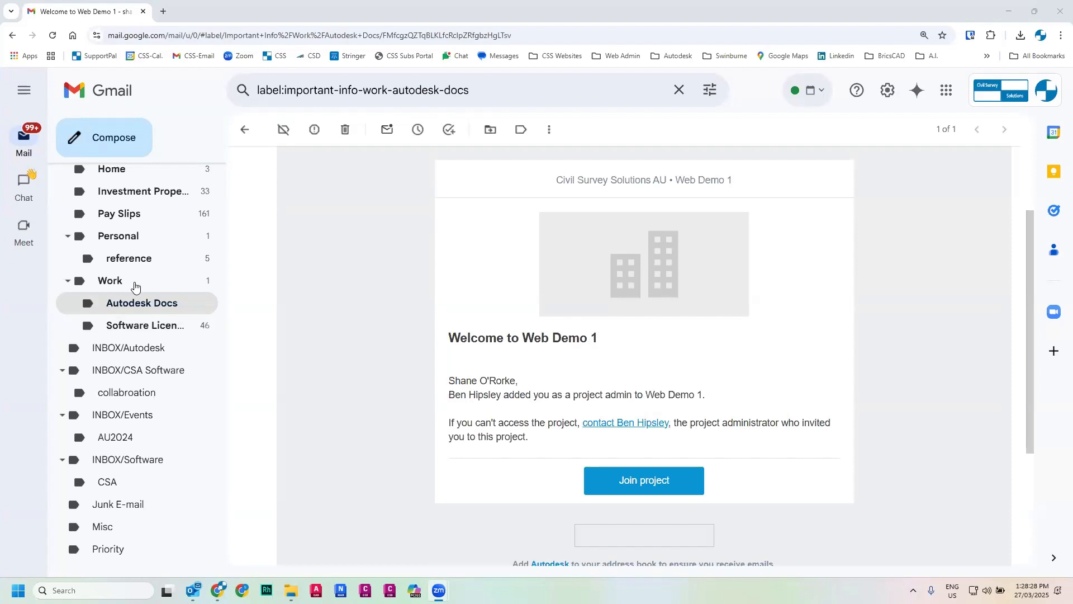
- Join the Web Demo 1 project from the invitation e-mail and open its Docs files as the sub-consultant
{"action": "left_click", "coordinate": [630, 478]}
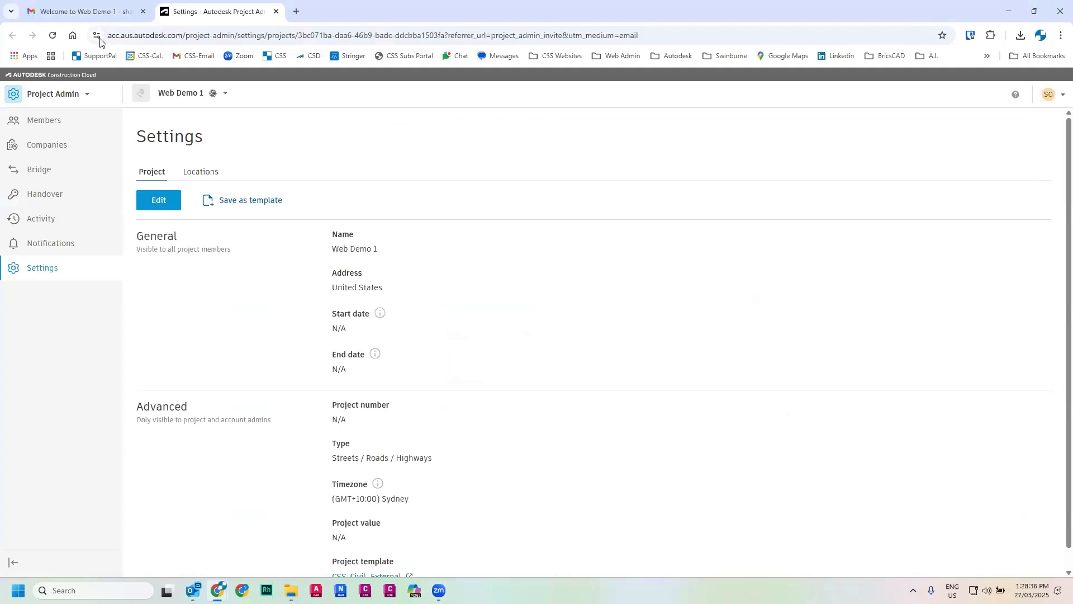
{"action": "left_click", "coordinate": [87, 98]}
{"action": "left_click", "coordinate": [39, 174]}
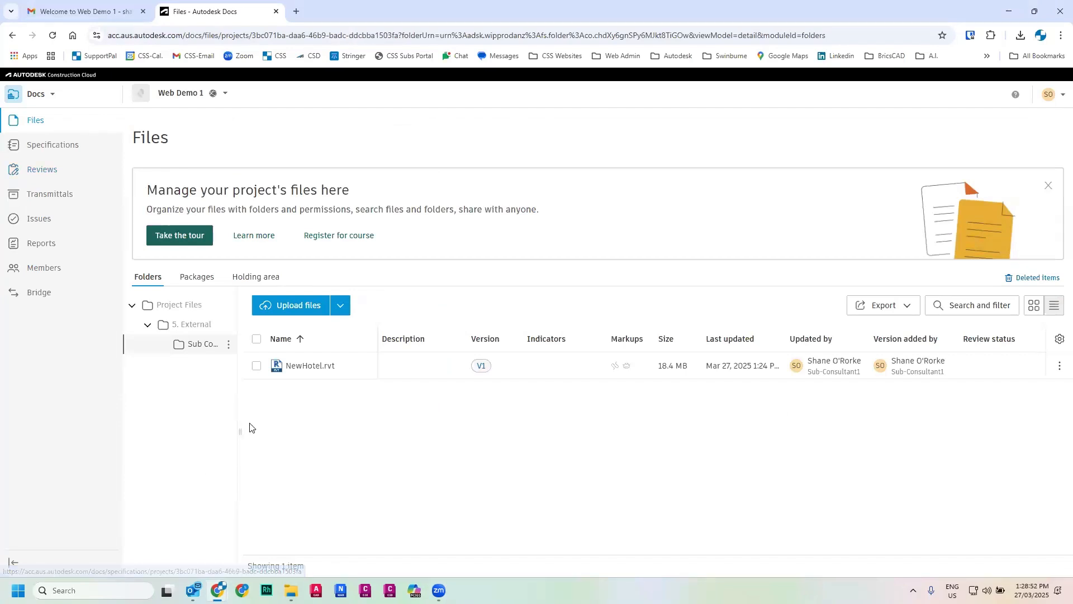
{"action": "left_click_drag", "start_coordinate": [283, 422], "coordinate": [302, 424]}
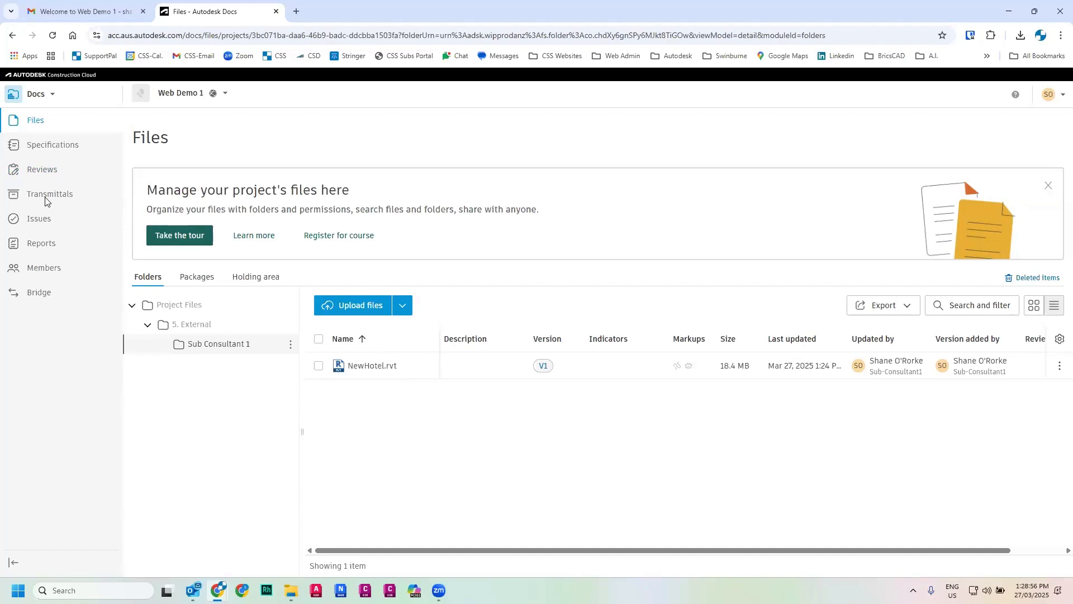
{"action": "left_click", "coordinate": [31, 170]}
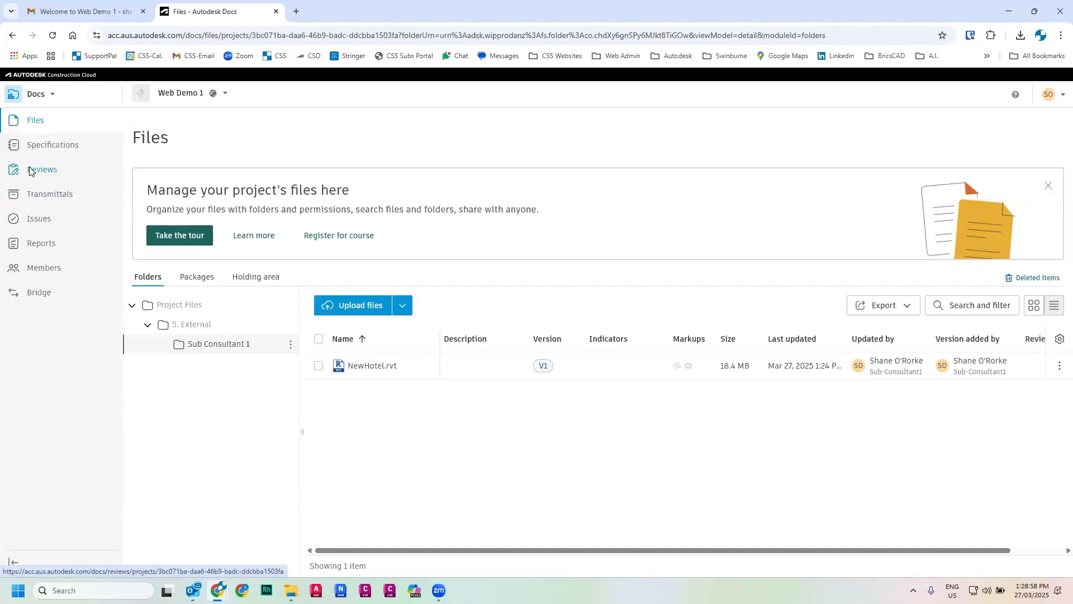
- Switch to the local 234945-25 project folder in File Explorer
{"action": "left_click", "coordinate": [357, 306]}
{"action": "mouse_move", "coordinate": [291, 590]}
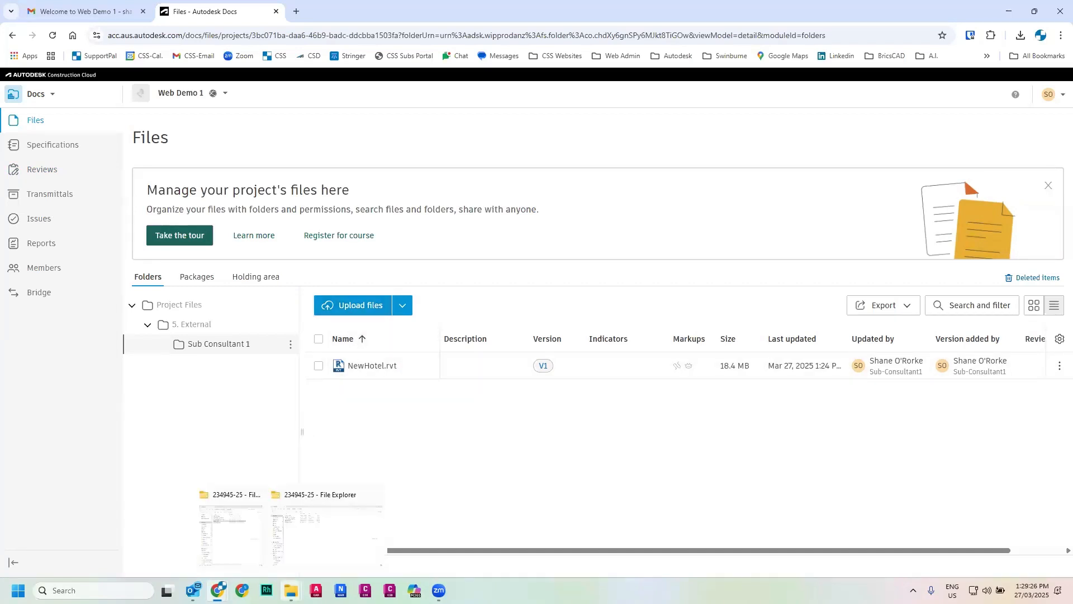
{"action": "left_click", "coordinate": [307, 551]}
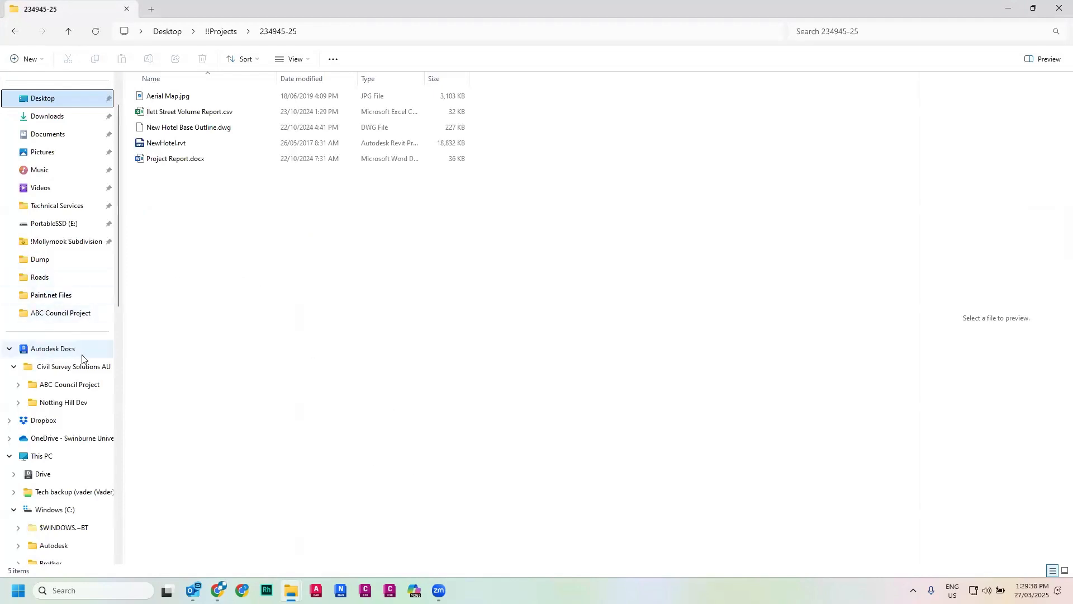
- Open the Desktop Connector panel from the system tray and start selecting projects to sync
{"action": "left_click", "coordinate": [913, 590]}
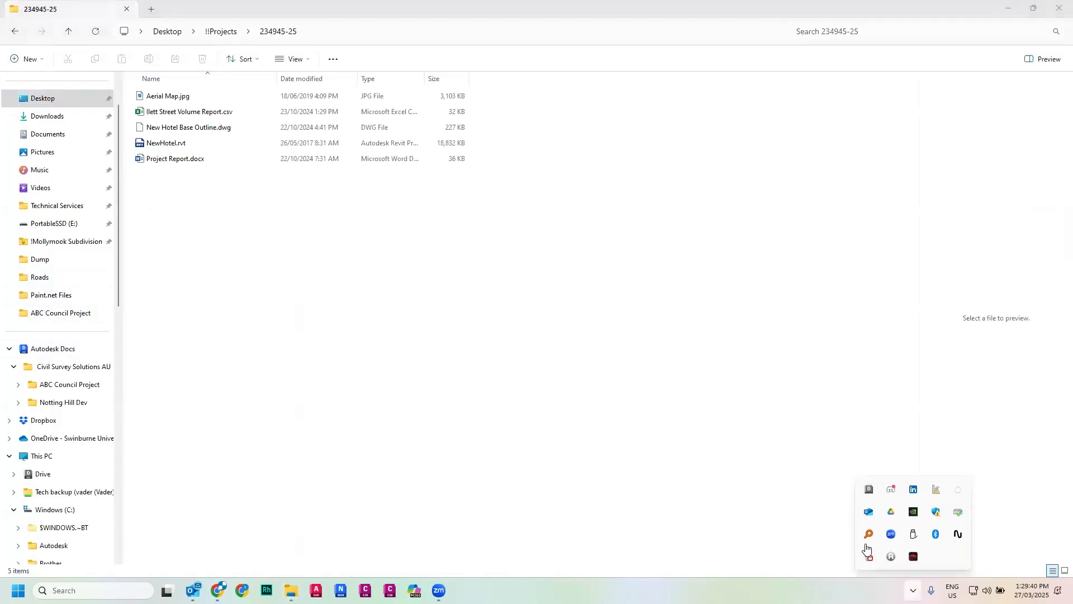
{"action": "right_click", "coordinate": [868, 491]}
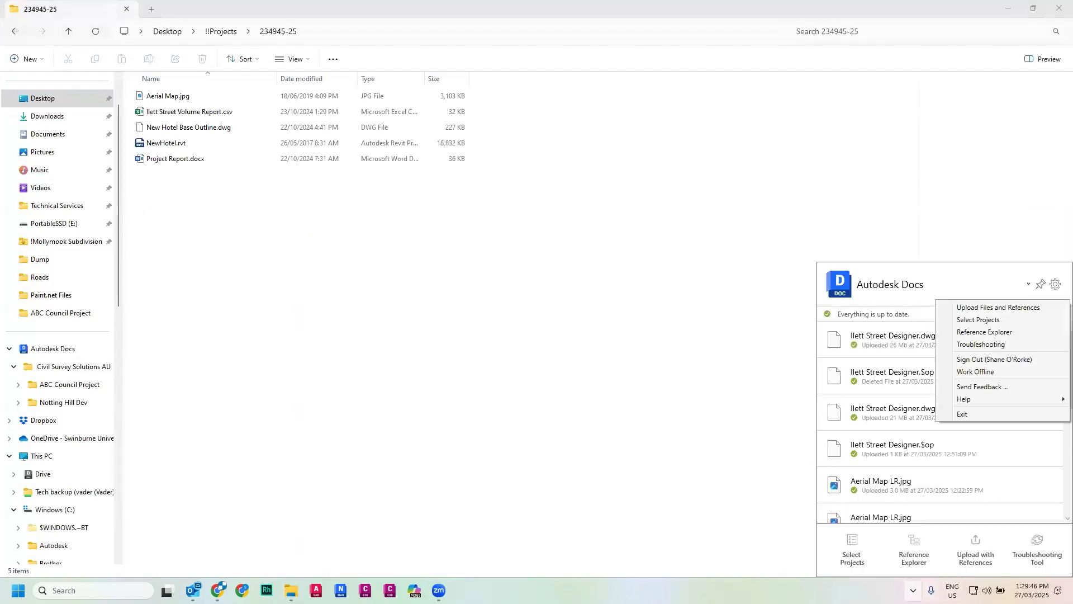
{"action": "left_click", "coordinate": [912, 558]}
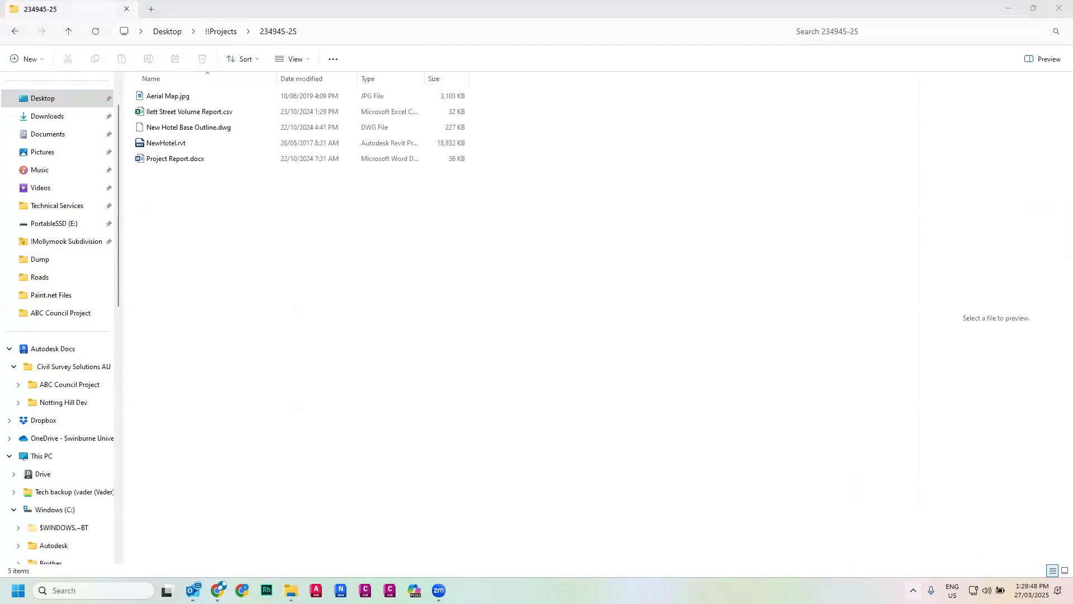
{"action": "left_click", "coordinate": [912, 590]}
{"action": "left_click", "coordinate": [868, 491]}
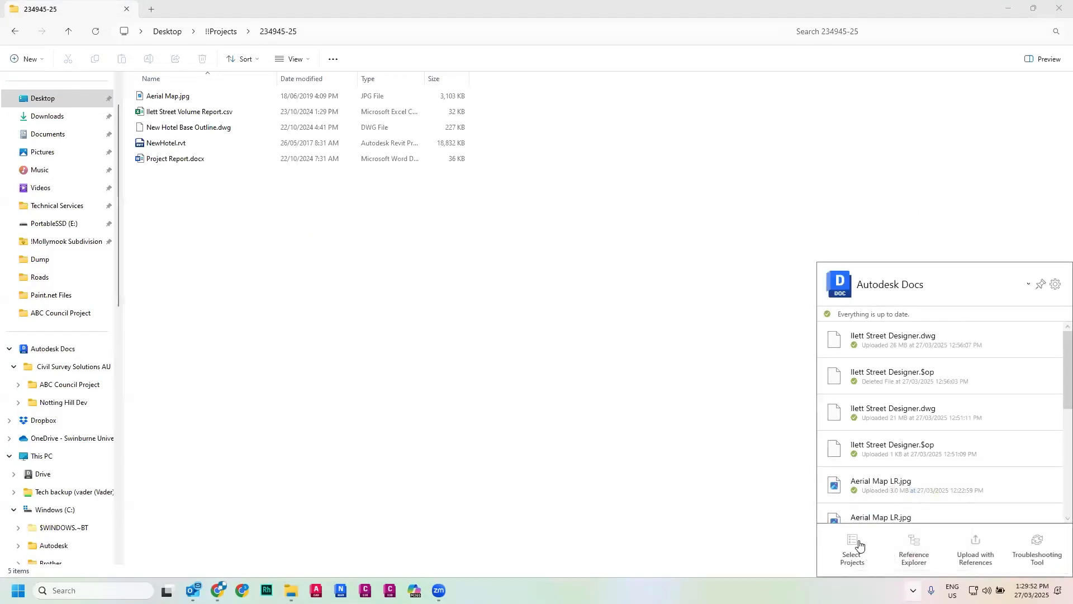
{"action": "left_click", "coordinate": [850, 547]}
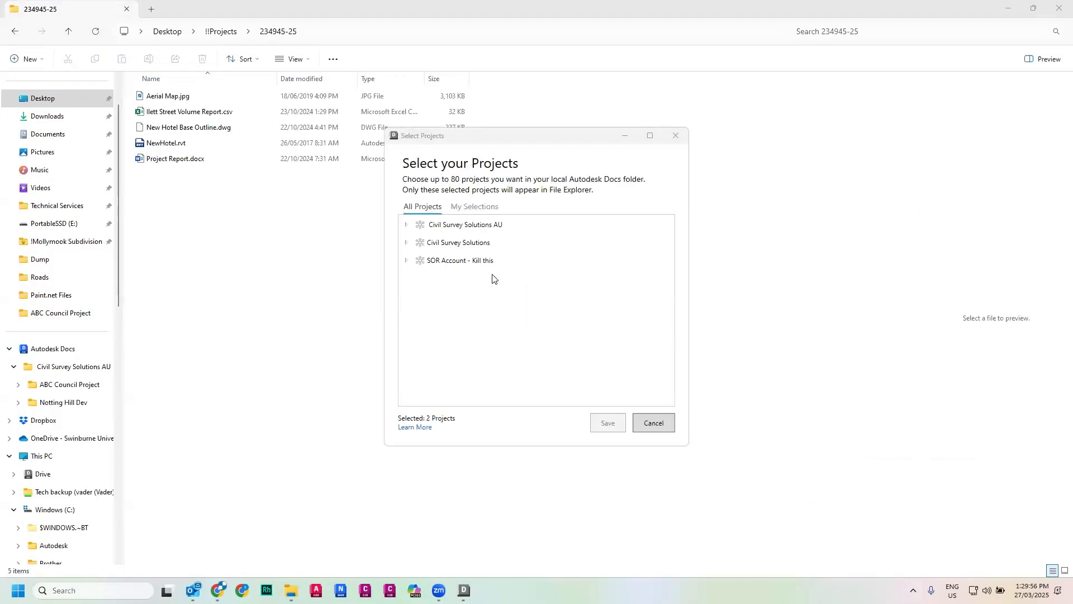
- Under Civil Survey Solutions AU, sync Web Demo 1 instead of Notting Hill Dev and save the selection
{"action": "left_click", "coordinate": [407, 225]}
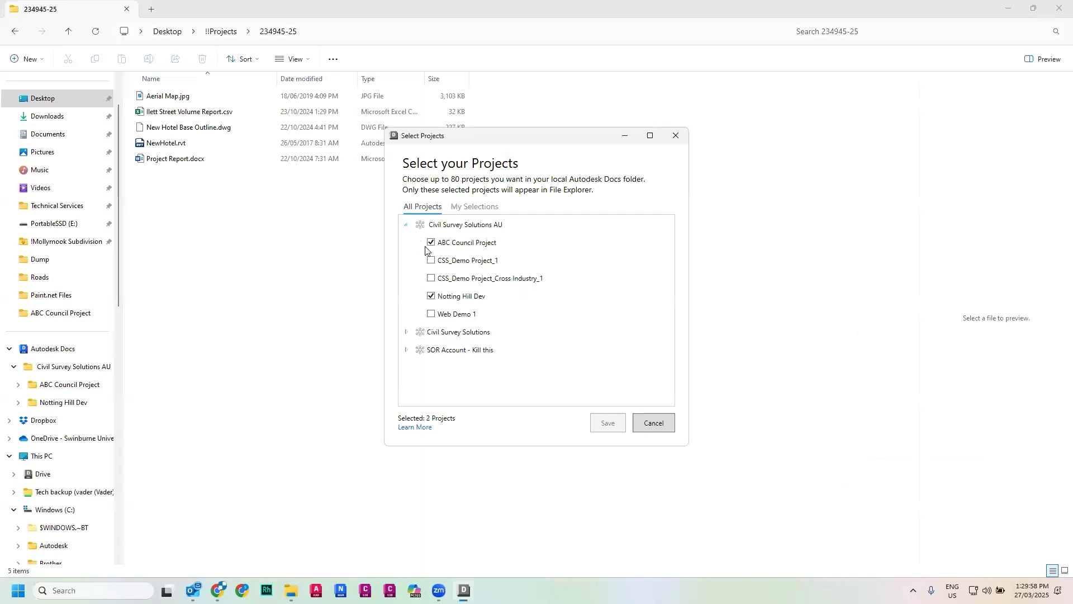
{"action": "left_click", "coordinate": [442, 305]}
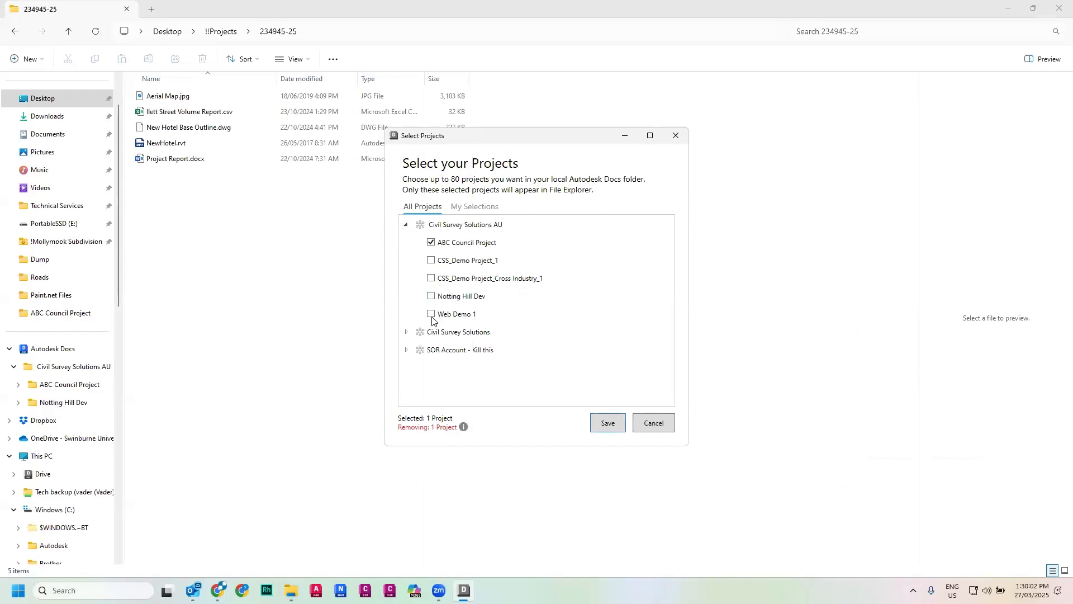
{"action": "left_click", "coordinate": [432, 316]}
{"action": "left_click", "coordinate": [612, 425]}
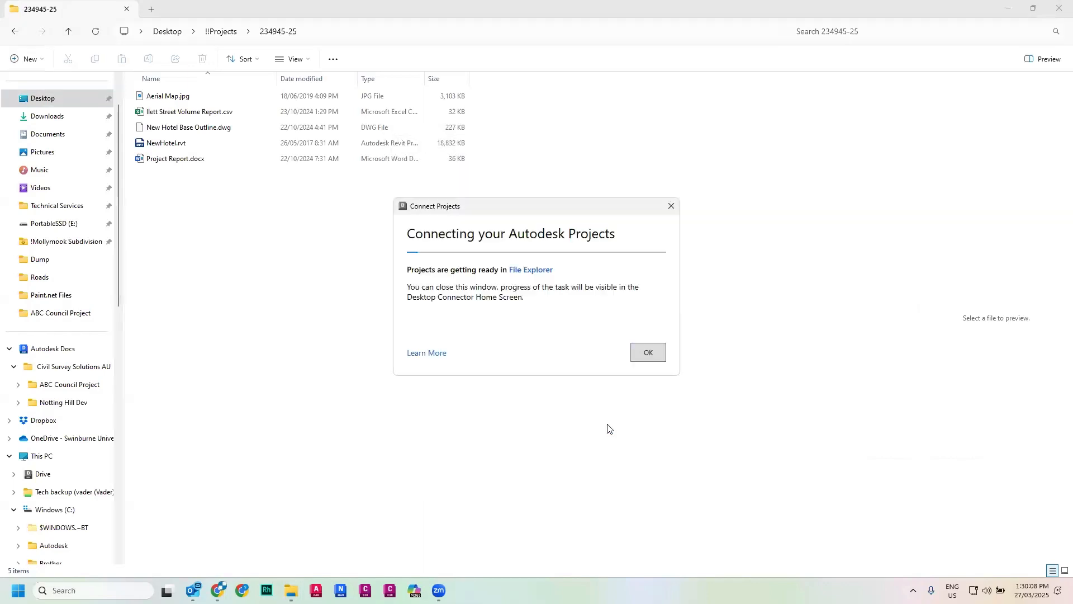
{"action": "left_click", "coordinate": [648, 352]}
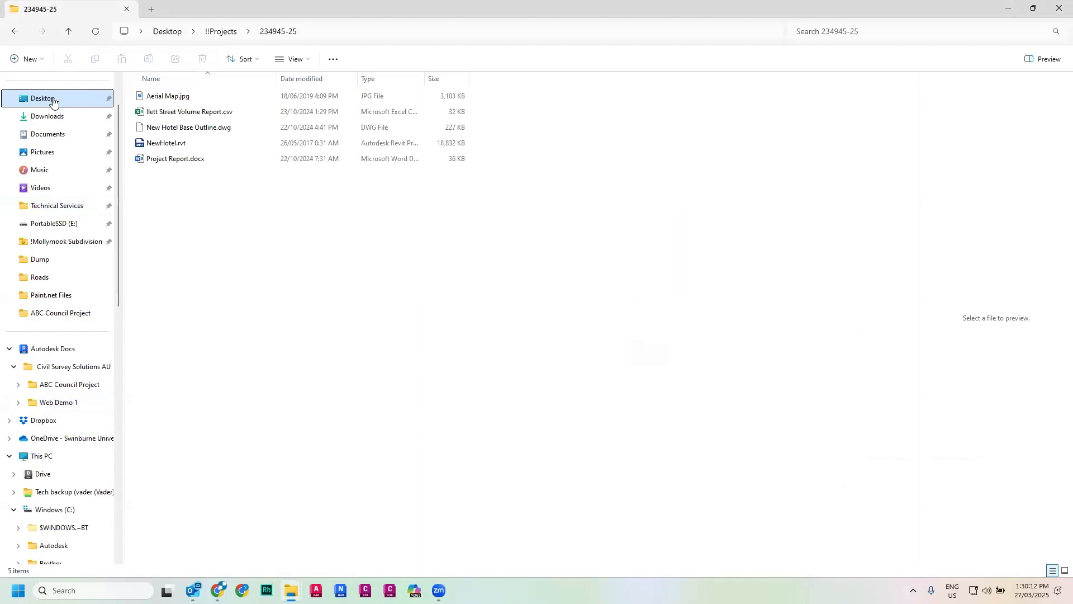
- Move Ilett Street Volume Report.csv, New Hotel Base Outline.dwg and Project Report.docx into Web Demo 1's Sub Consultant 1 folder
{"action": "left_click", "coordinate": [8, 349]}
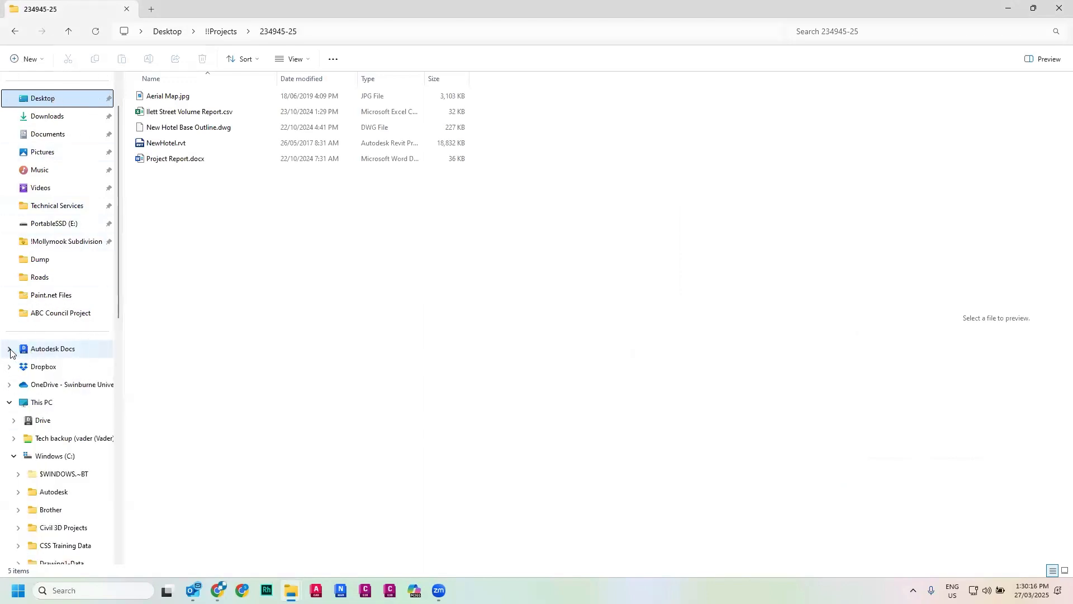
{"action": "left_click", "coordinate": [9, 350]}
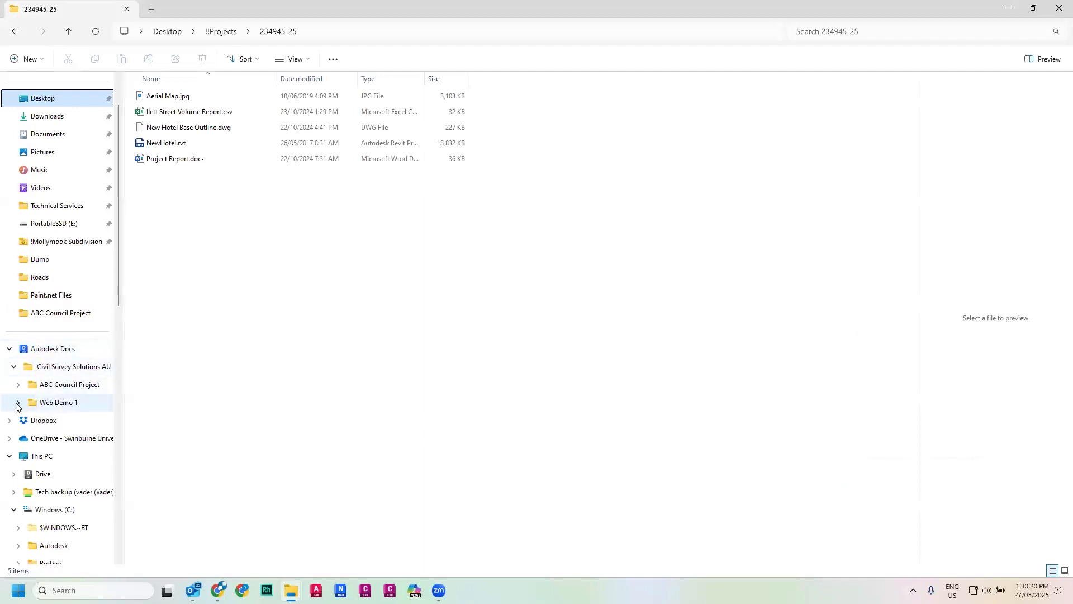
{"action": "left_click", "coordinate": [18, 403]}
{"action": "left_click", "coordinate": [23, 420]}
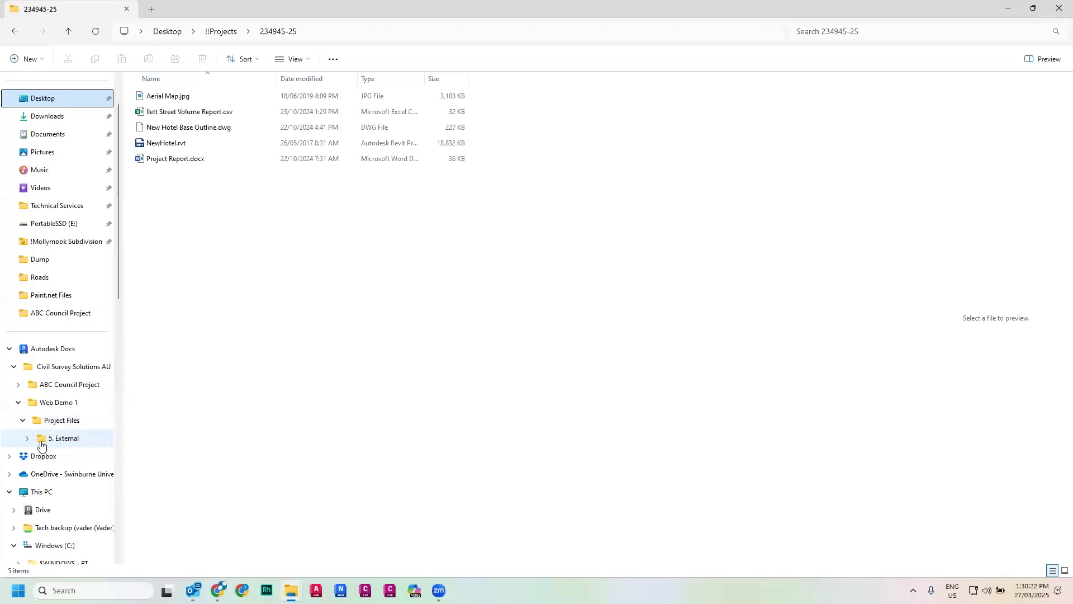
{"action": "left_click", "coordinate": [27, 438]}
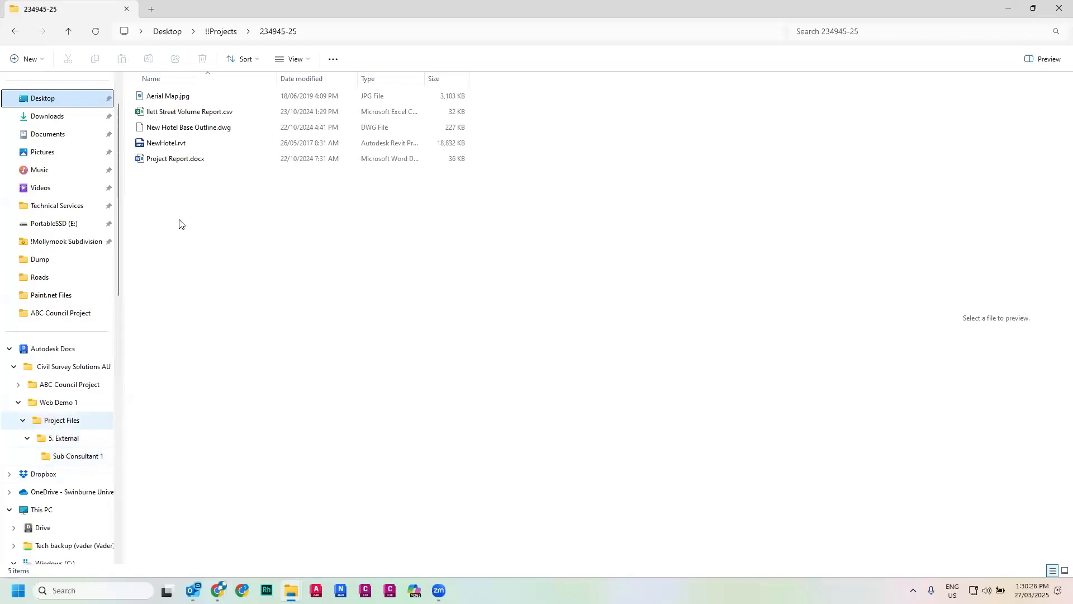
{"action": "left_click", "coordinate": [176, 111]}
{"action": "left_click", "coordinate": [175, 159], "text": "ctrl"}
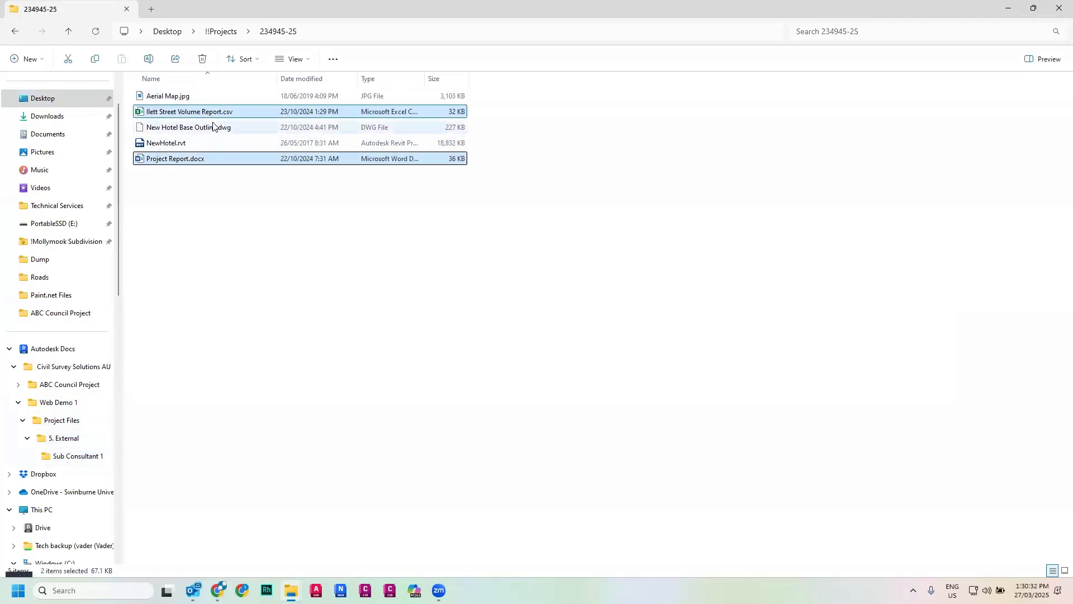
{"action": "left_click", "coordinate": [179, 128], "text": "ctrl"}
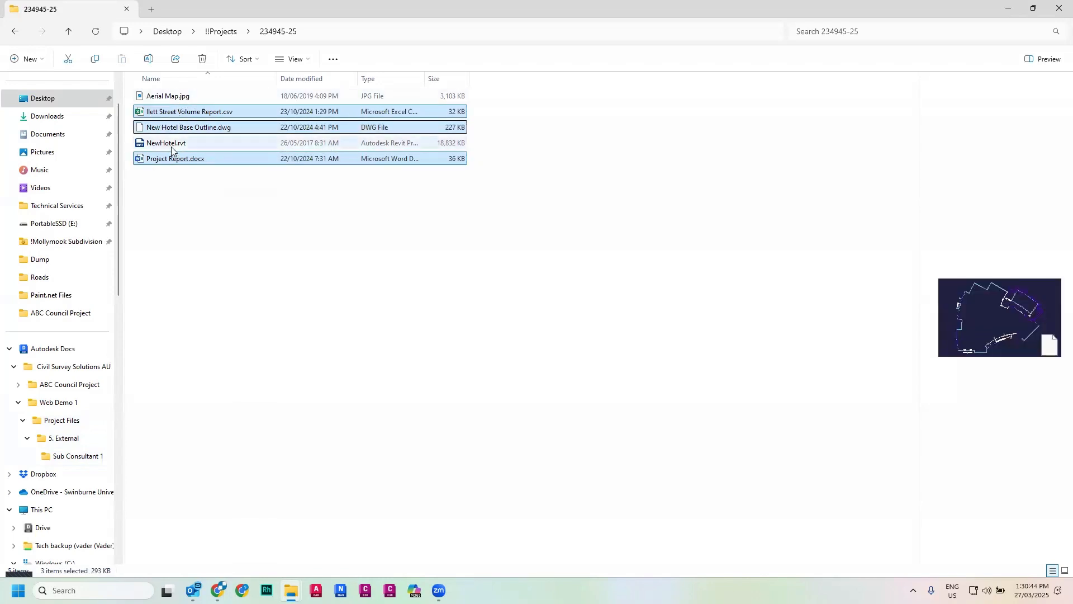
{"action": "left_click_drag", "start_coordinate": [166, 164], "coordinate": [84, 461]}
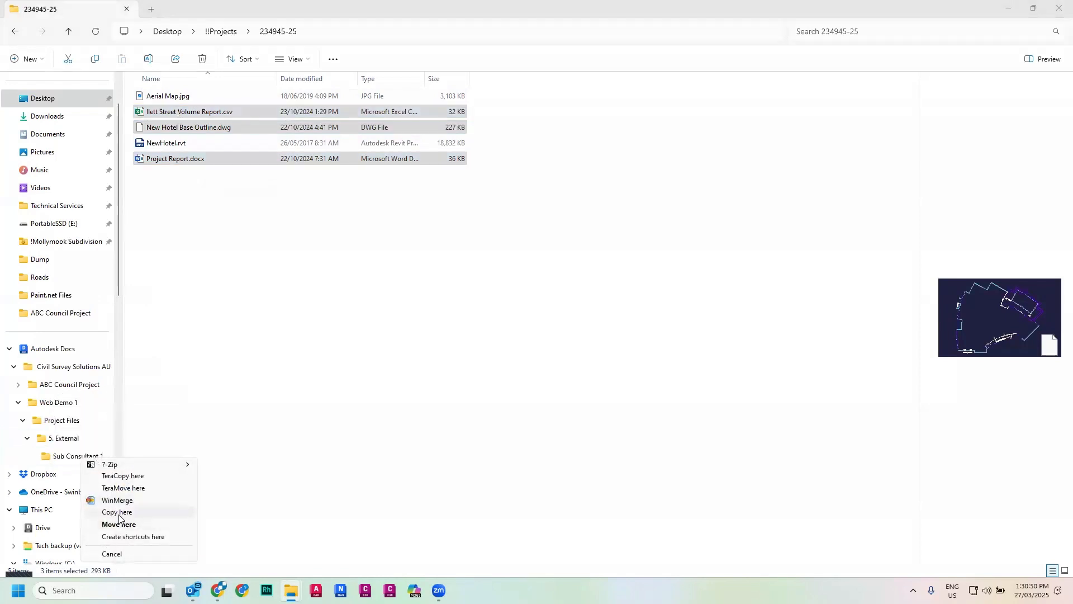
{"action": "left_click", "coordinate": [120, 524]}
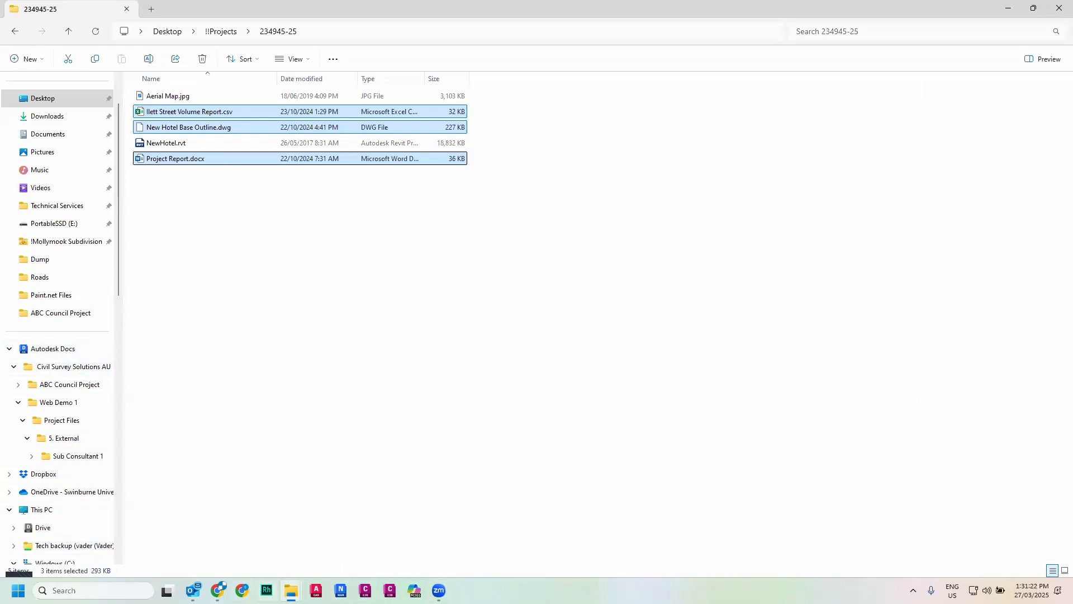
- Return to the browser to review the files in the Sub Consultant 1 folder
{"action": "mouse_move", "coordinate": [279, 589]}
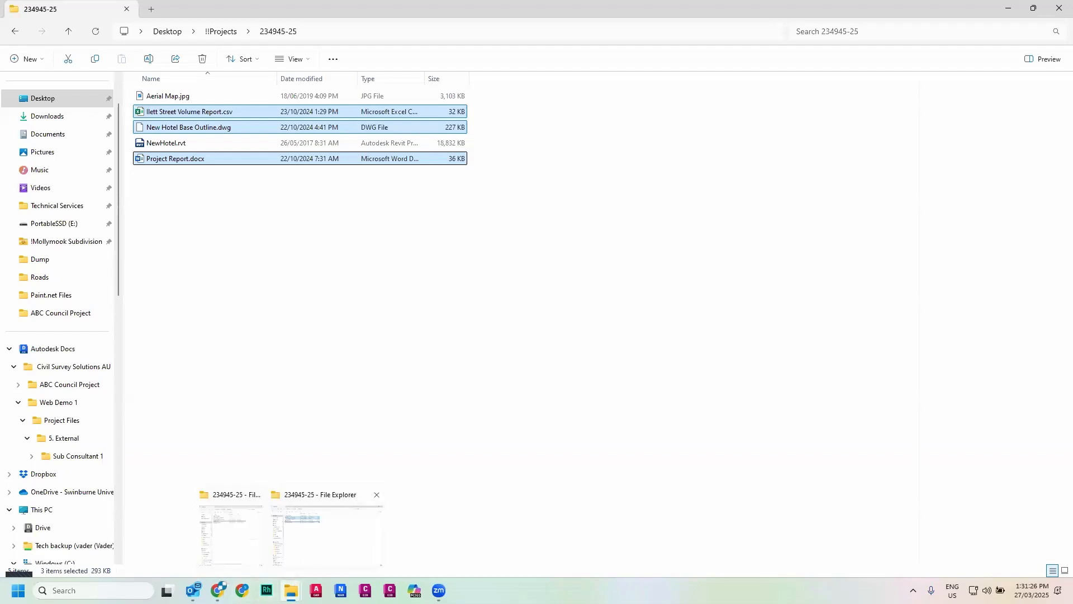
{"action": "left_click", "coordinate": [218, 589]}
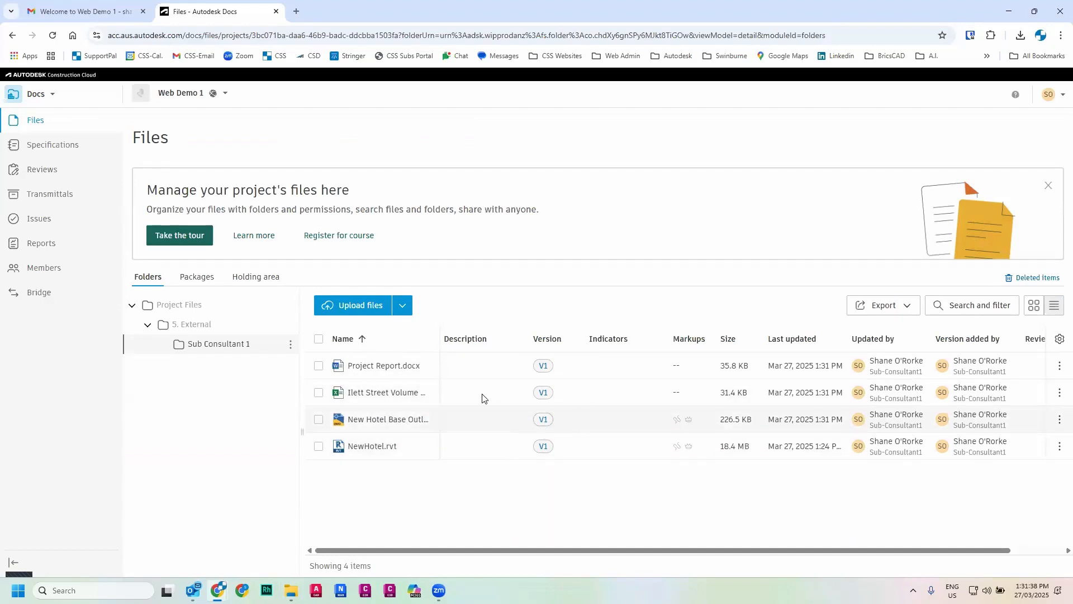
- Upload Ilett Street Volume Report.csv and Project Report.docx from the local project folder into Sub Consultant 1 as new versions
{"action": "left_click", "coordinate": [353, 306]}
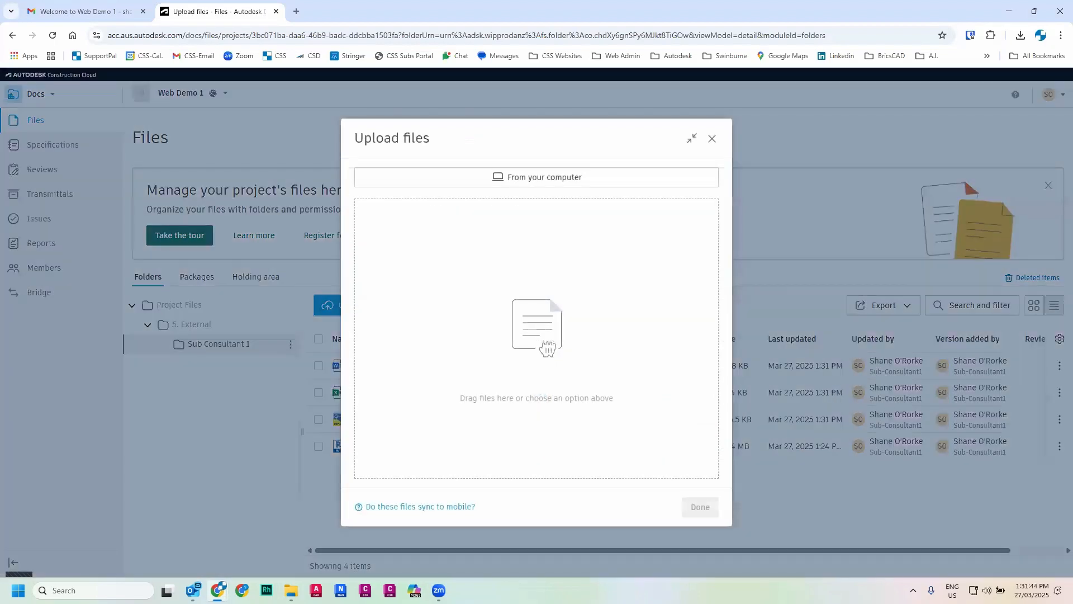
{"action": "mouse_move", "coordinate": [291, 590]}
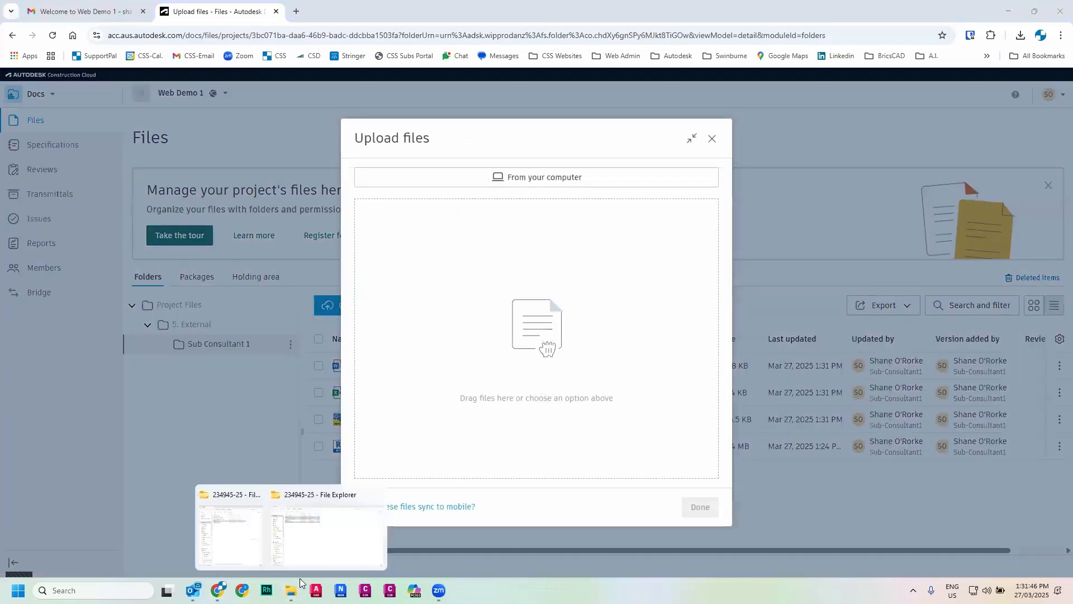
{"action": "left_click", "coordinate": [309, 540]}
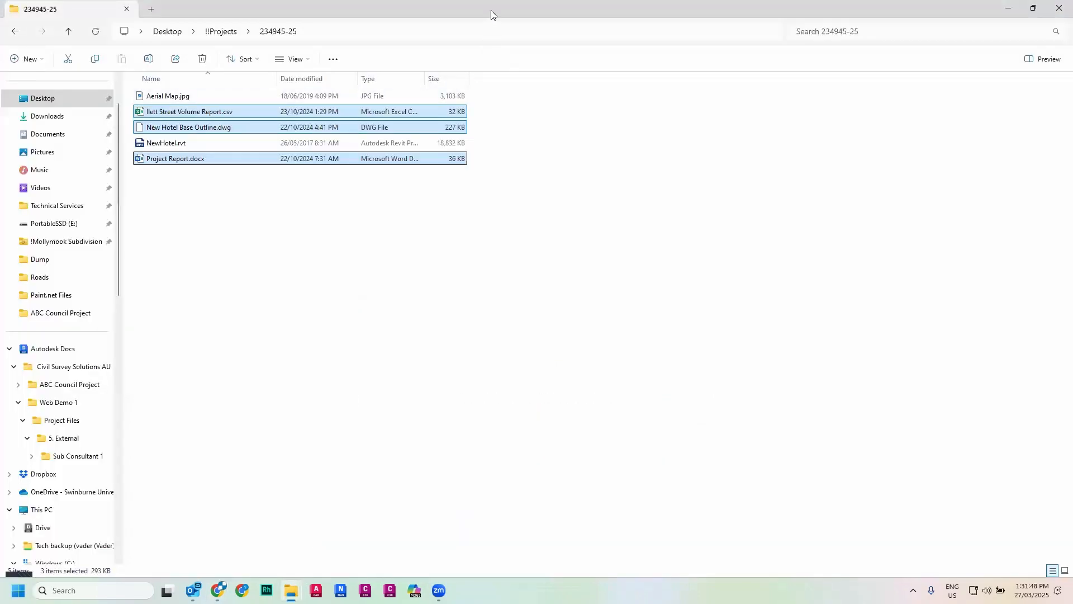
{"action": "left_click_drag", "start_coordinate": [488, 9], "coordinate": [788, 12]}
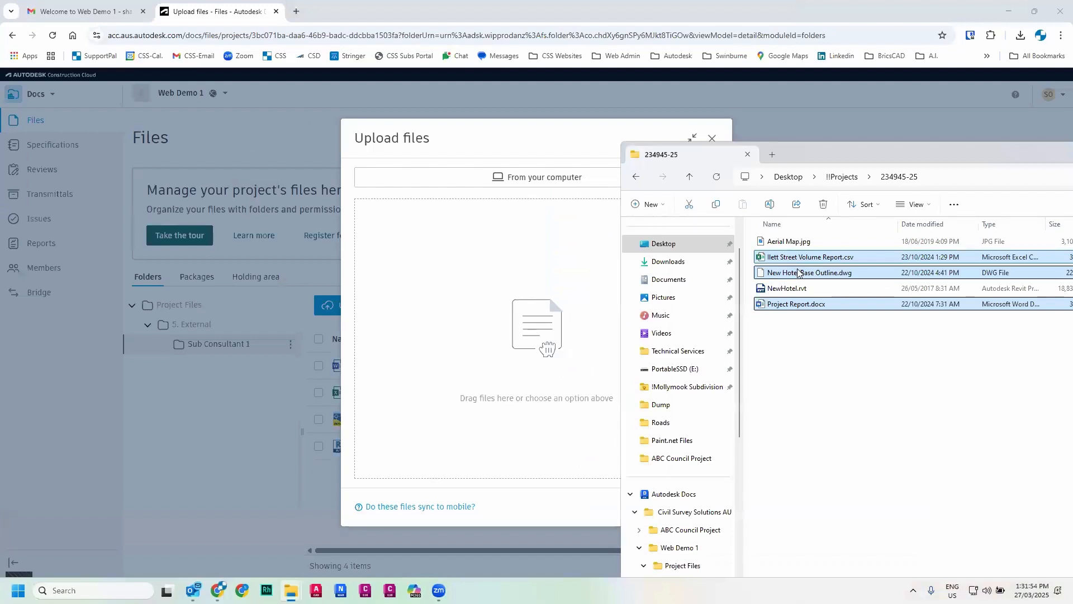
{"action": "left_click", "coordinate": [801, 274], "text": "ctrl"}
{"action": "left_click_drag", "start_coordinate": [803, 259], "coordinate": [496, 354]}
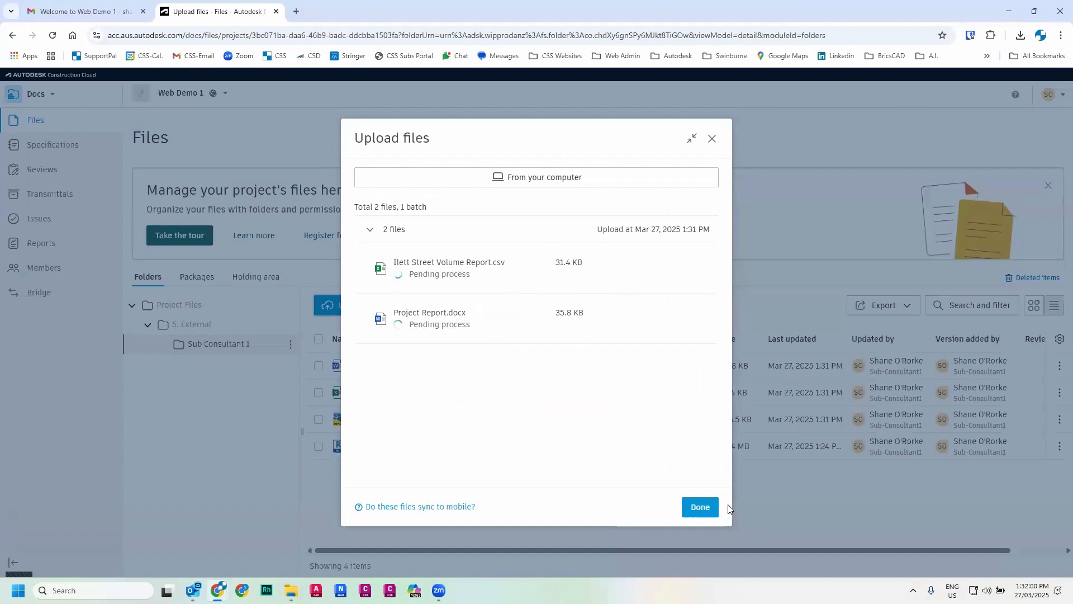
{"action": "left_click", "coordinate": [699, 507]}
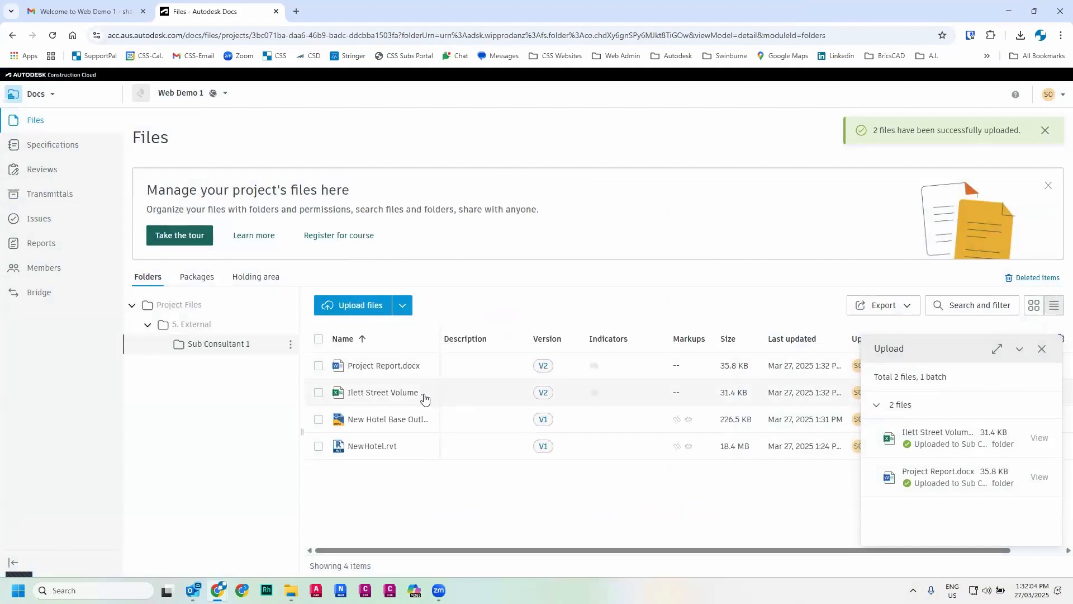
- Start a new review from the Reviews page containing all four files in the Sub Consultant 1 folder
{"action": "left_click", "coordinate": [1041, 348]}
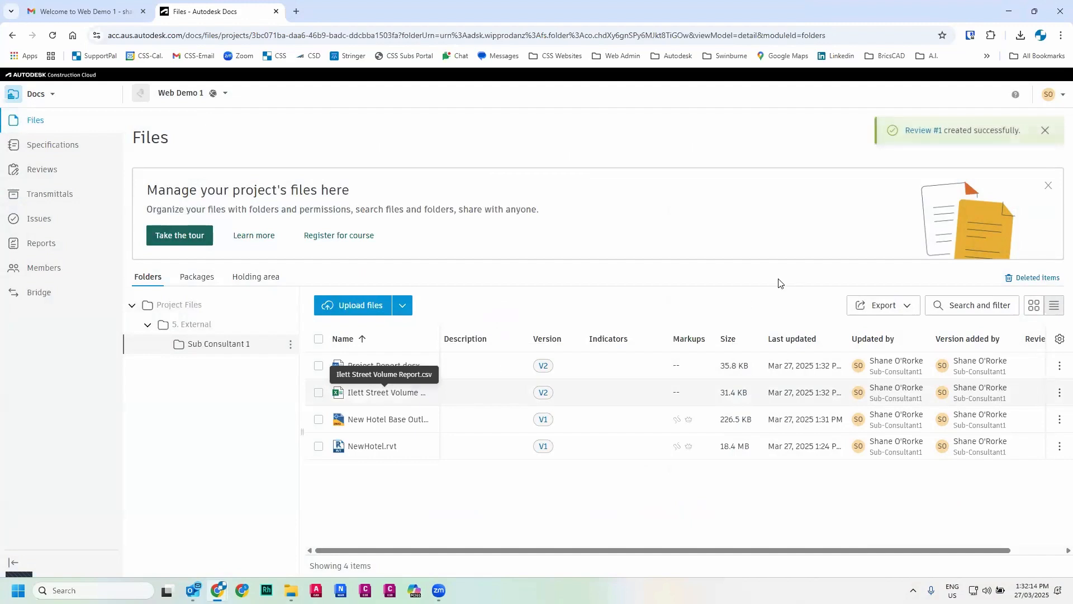
{"action": "left_click", "coordinate": [936, 135]}
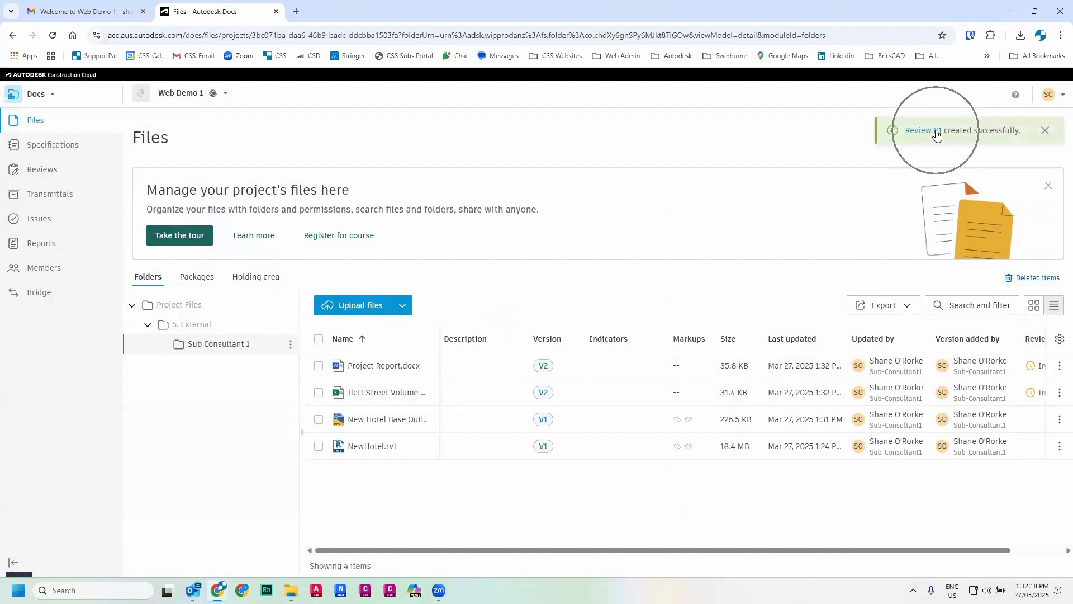
{"action": "left_click", "coordinate": [35, 172]}
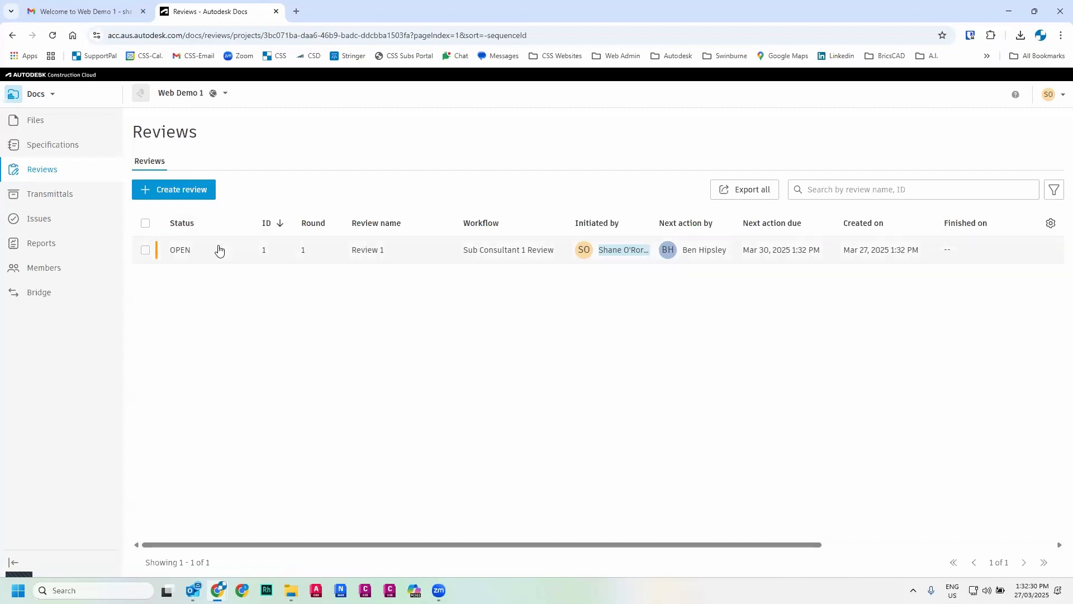
{"action": "left_click", "coordinate": [168, 190]}
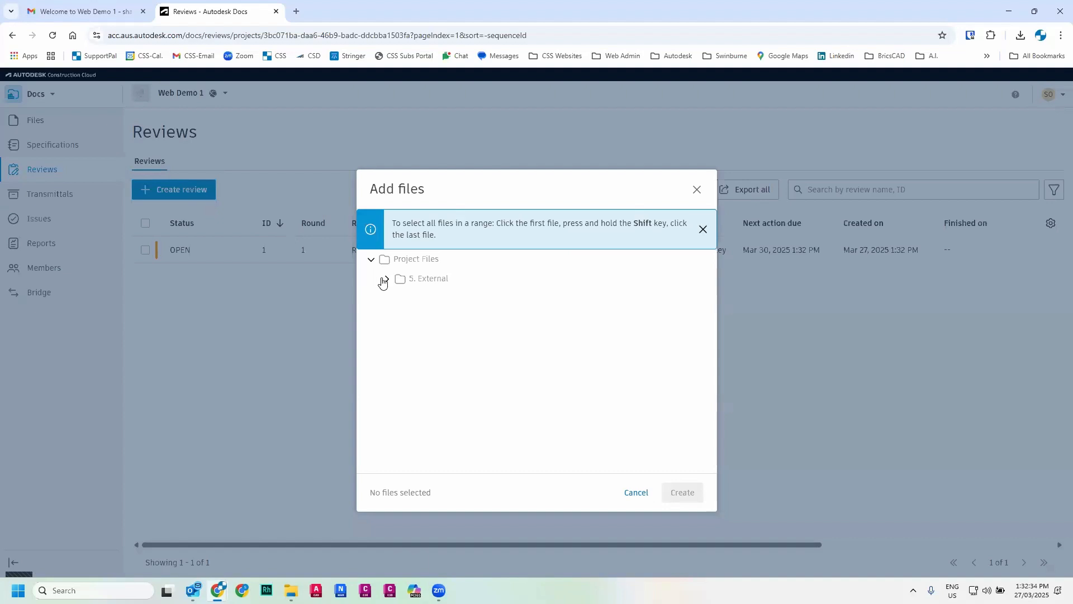
{"action": "left_click", "coordinate": [388, 279]}
{"action": "left_click", "coordinate": [406, 303]}
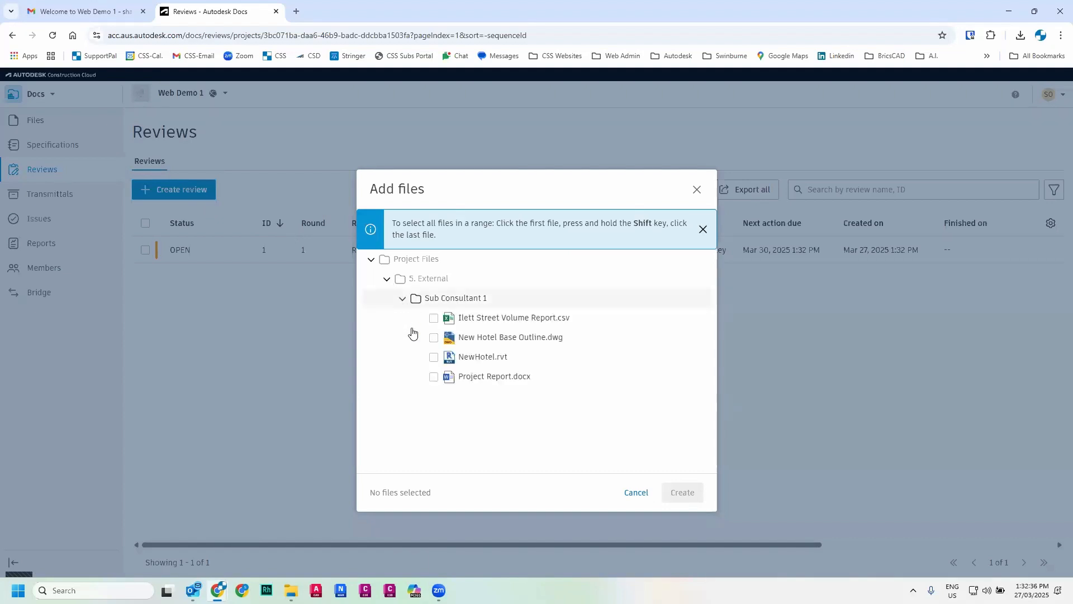
{"action": "left_click", "coordinate": [433, 318]}
{"action": "left_click", "coordinate": [433, 338]}
{"action": "left_click", "coordinate": [434, 357]}
{"action": "left_click", "coordinate": [434, 377]}
{"action": "left_click", "coordinate": [683, 495]}
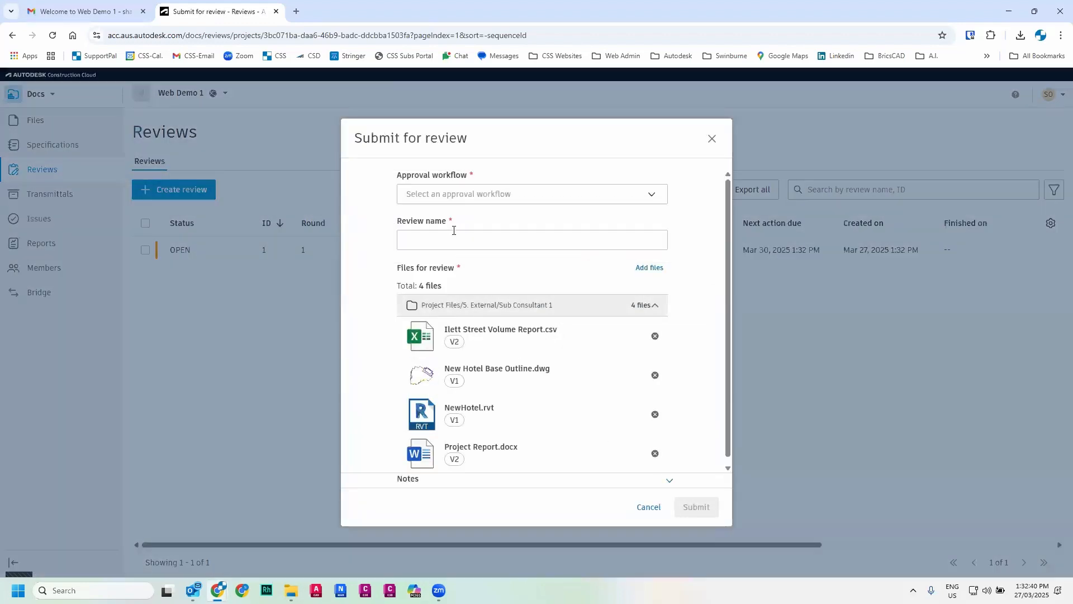
- Choose the Sub Consultant 1 Review approval workflow and name the review Final Review - Revision 1
{"action": "left_click", "coordinate": [482, 194]}
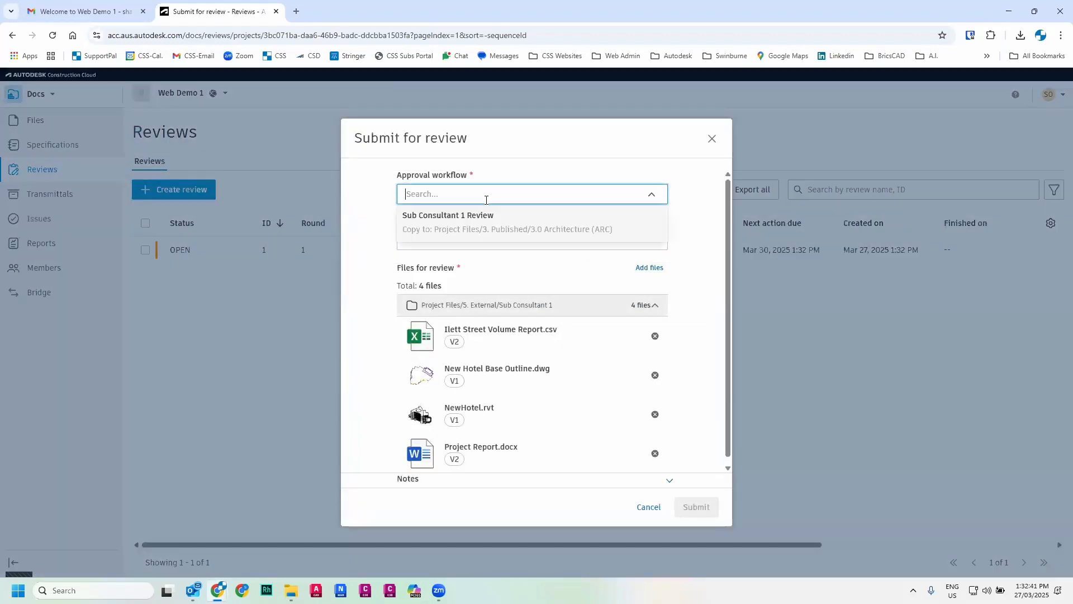
{"action": "left_click", "coordinate": [444, 216]}
{"action": "left_click", "coordinate": [477, 194]}
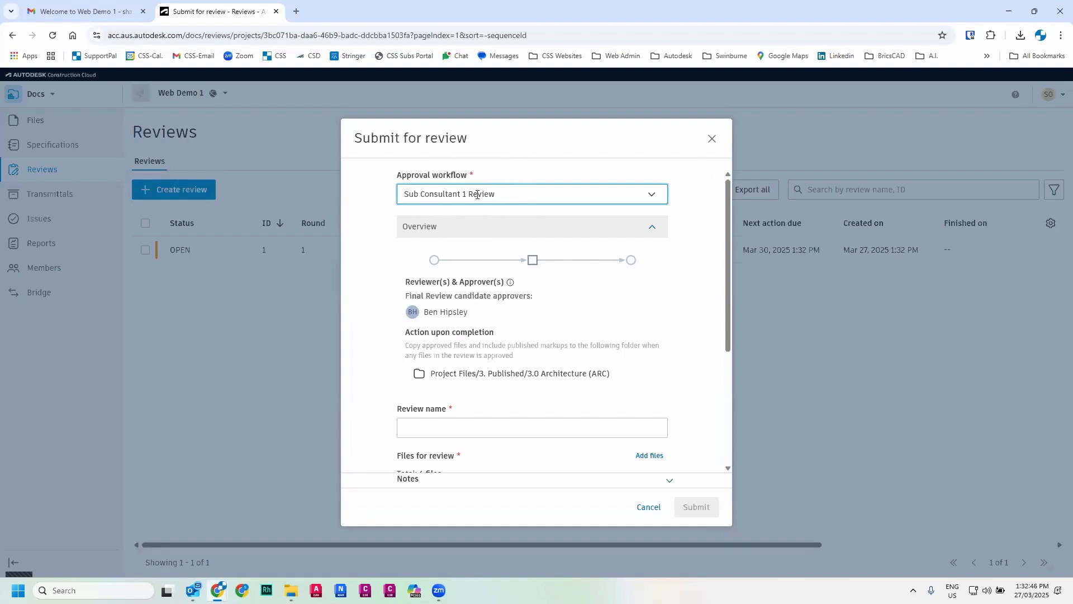
{"action": "left_click", "coordinate": [432, 426]}
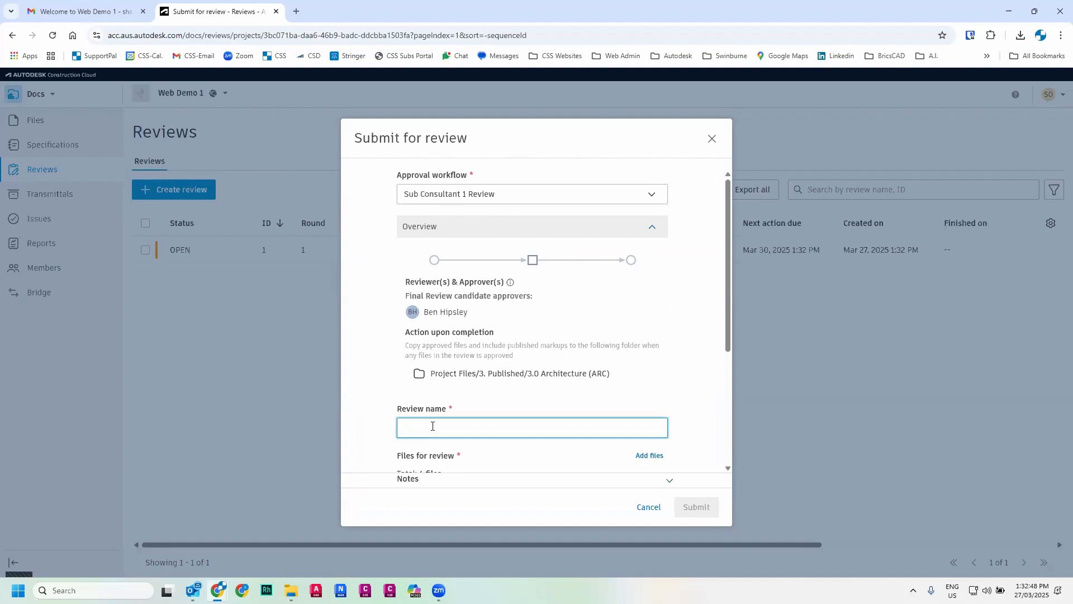
{"action": "type", "text": "Final Review - REvi"}
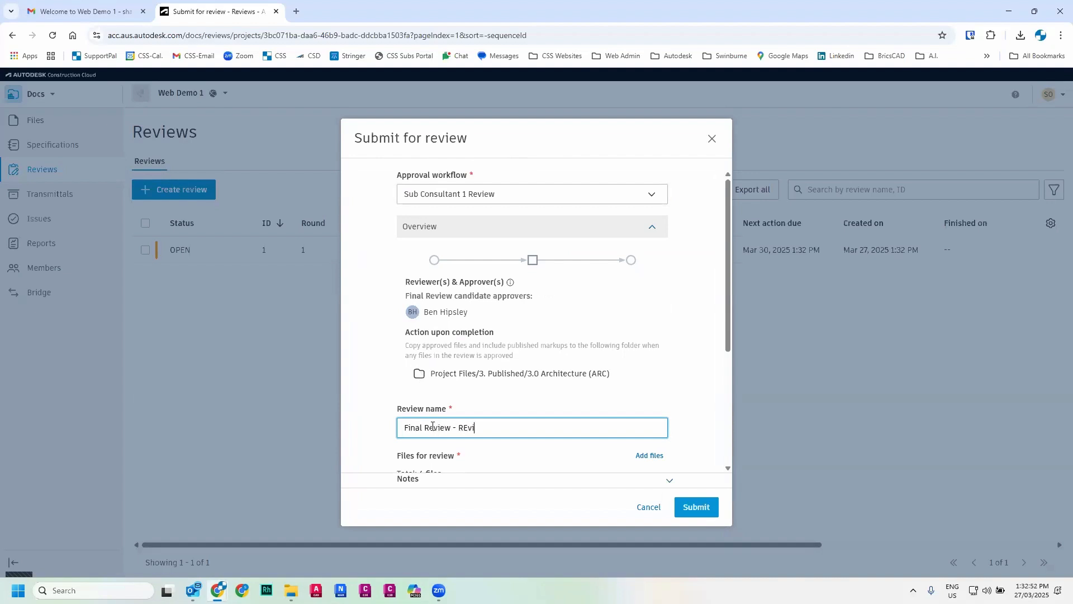
{"action": "key", "text": "BackSpace"}
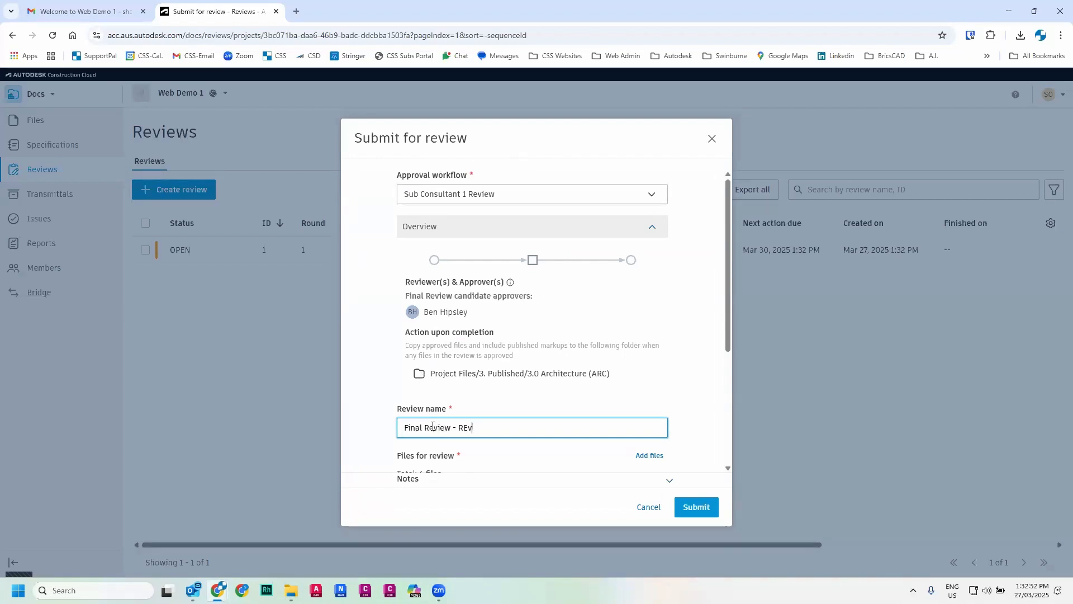
{"action": "type", "text": "ision 1"}
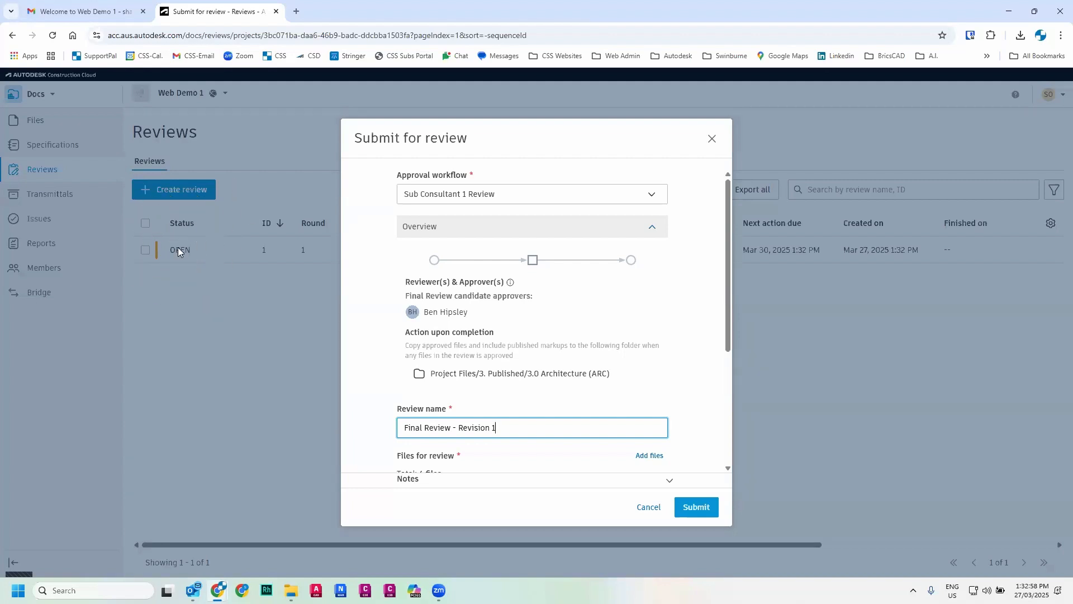
- Submit the review and send the email notification to the reviewer
{"action": "scroll", "coordinate": [464, 350], "scroll_direction": "down", "scroll_amount": 3}
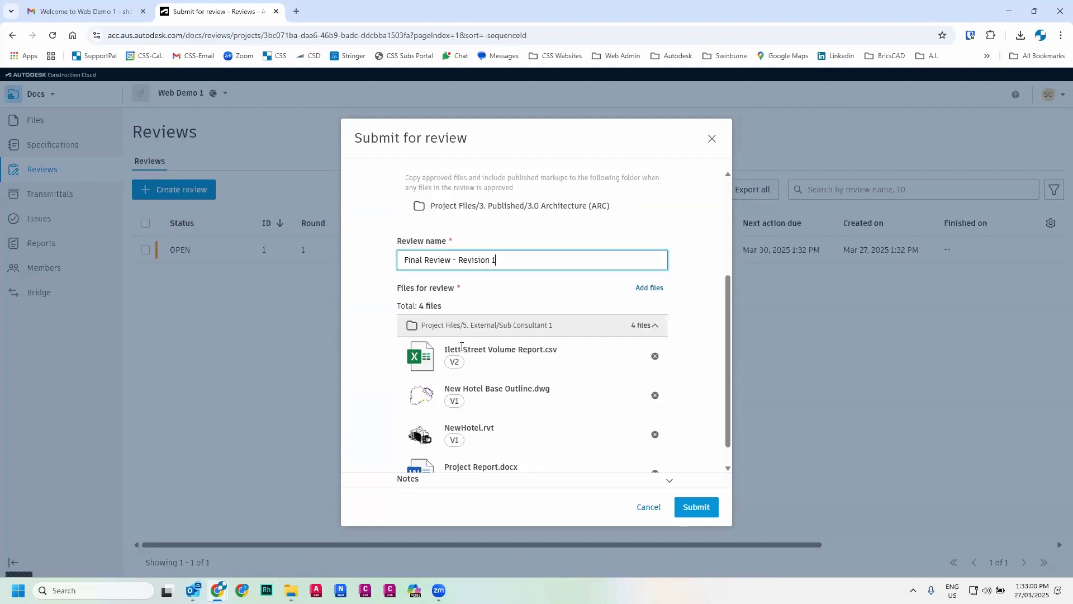
{"action": "scroll", "coordinate": [462, 347], "scroll_direction": "down", "scroll_amount": 1}
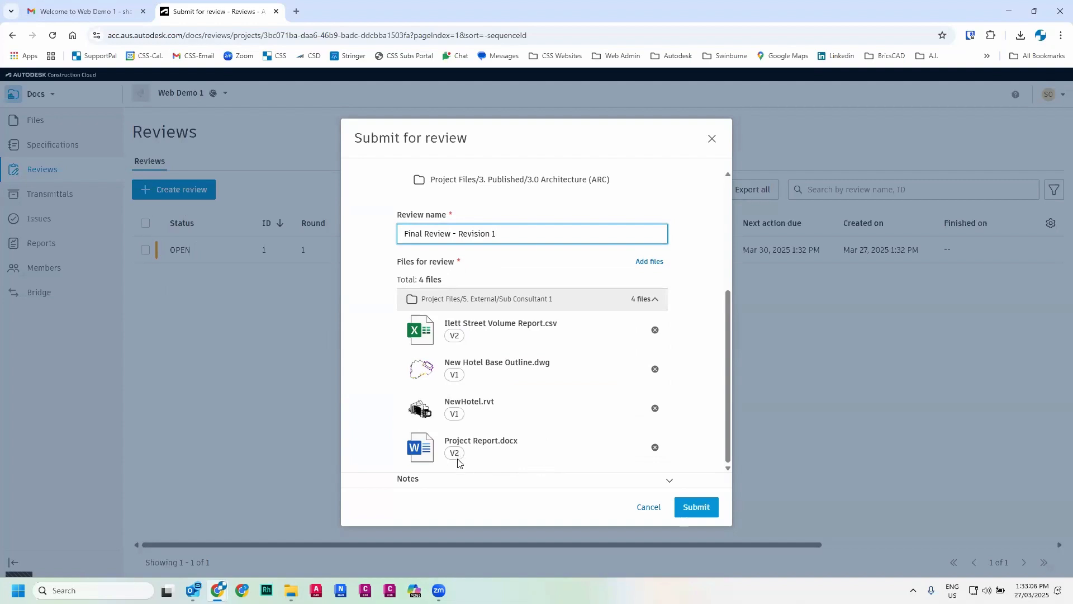
{"action": "left_click", "coordinate": [695, 506]}
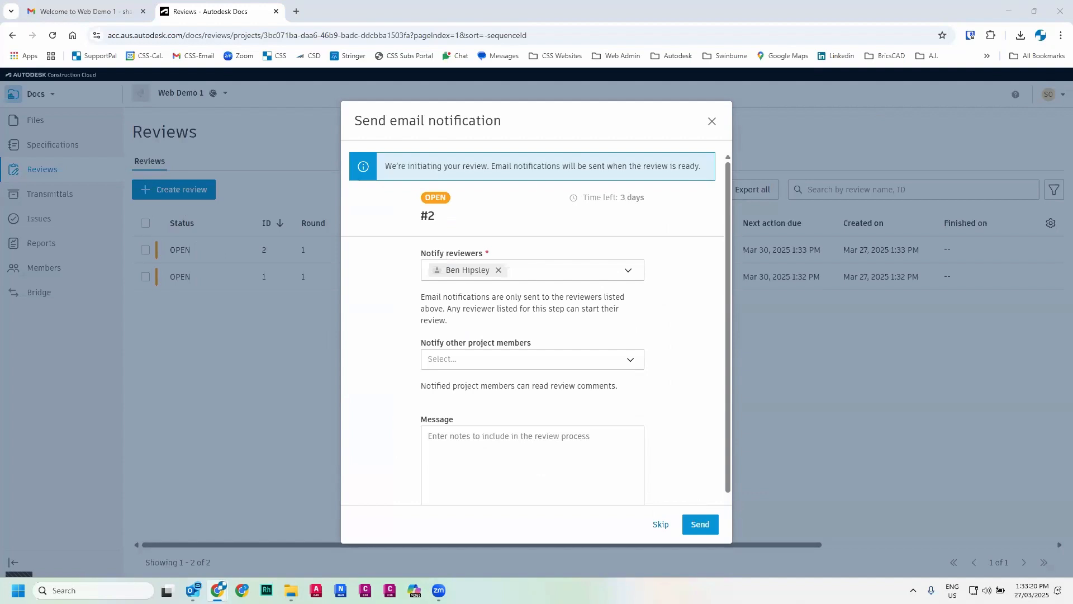
{"action": "left_click", "coordinate": [705, 528]}
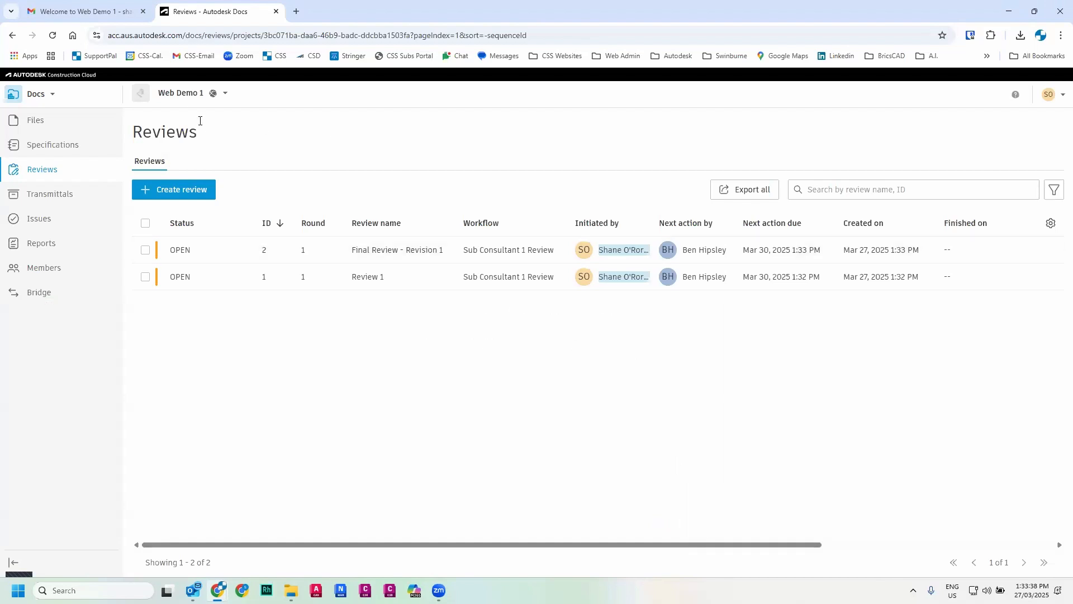
- Return to the Sub Consultant 1 files list to check the files' review status
{"action": "left_click", "coordinate": [40, 121]}
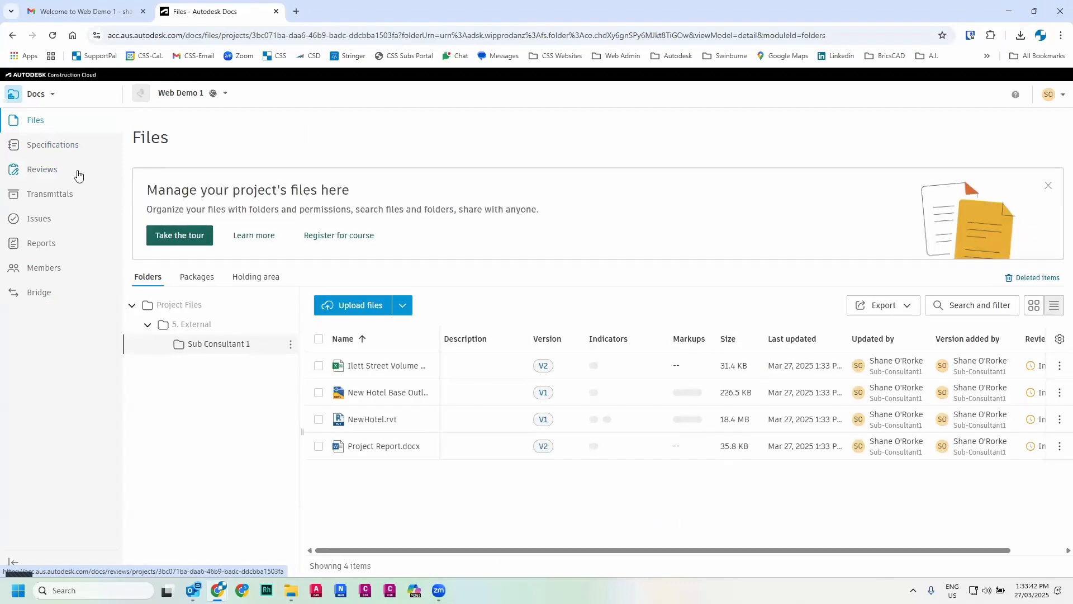
{"action": "left_click", "coordinate": [545, 369]}
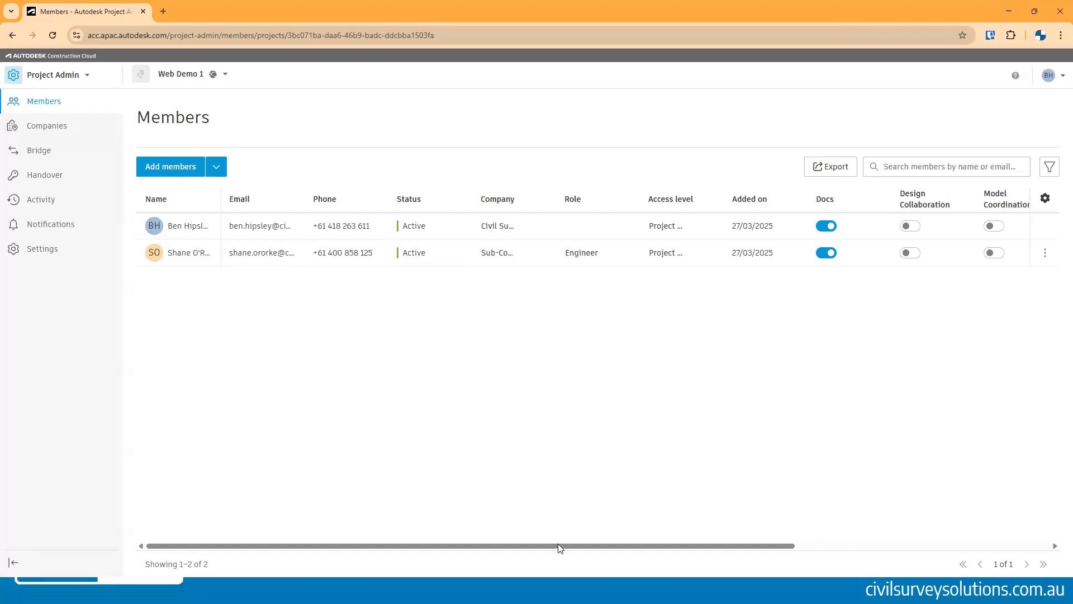
- Widen the Access level column and open the sub-consultant's access level options without changing them
{"action": "left_click_drag", "start_coordinate": [723, 201], "coordinate": [759, 203]}
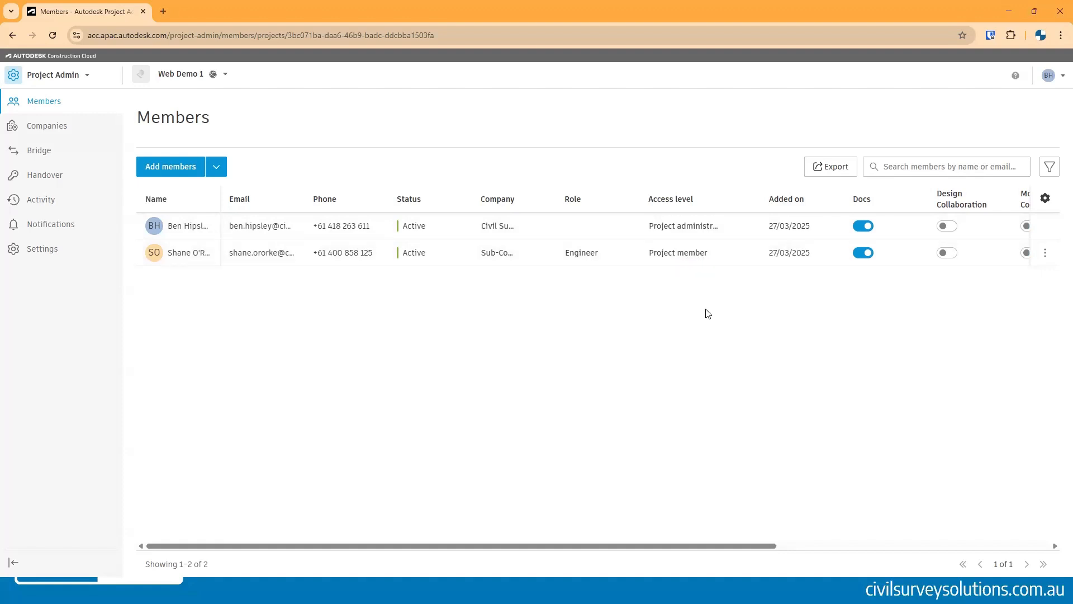
{"action": "left_click", "coordinate": [691, 259]}
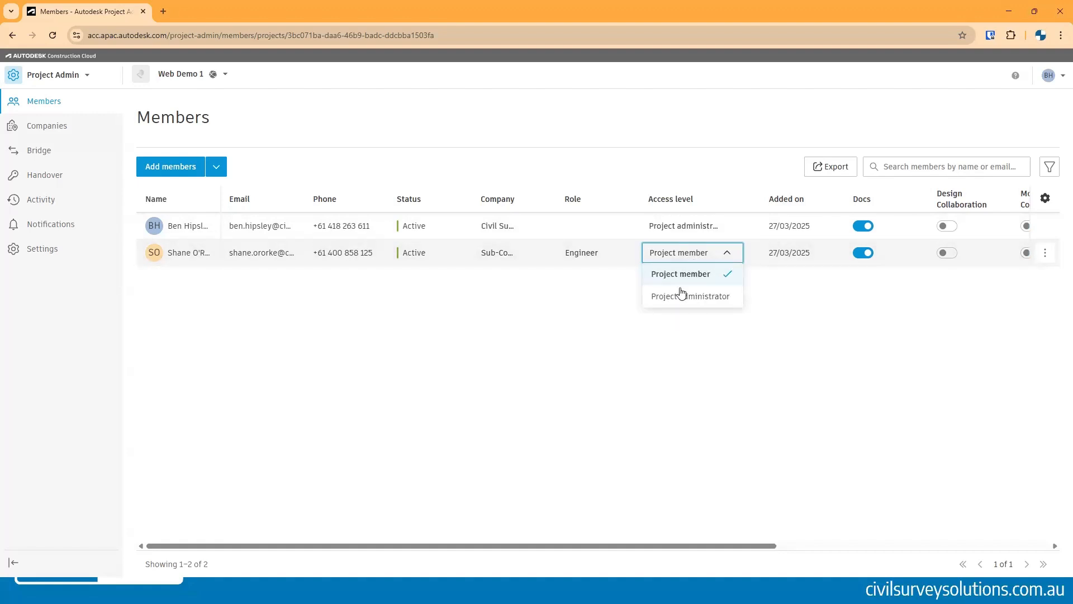
{"action": "left_click", "coordinate": [662, 369]}
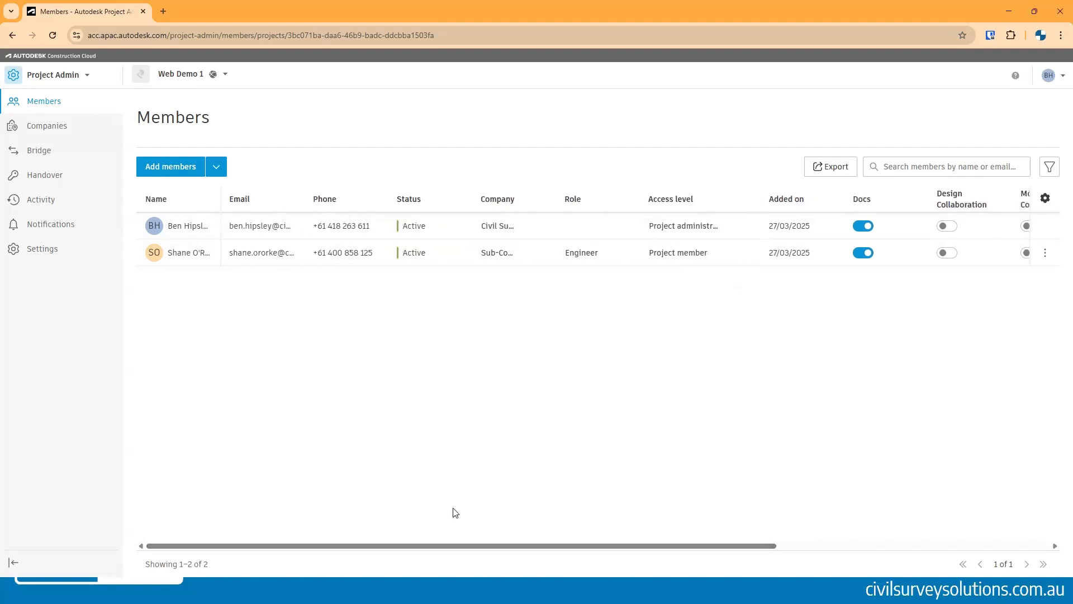
- Switch to Docs as the administrator, open 5. External > Sub Consultant 1 and inspect the files' review status
{"action": "left_click", "coordinate": [54, 77]}
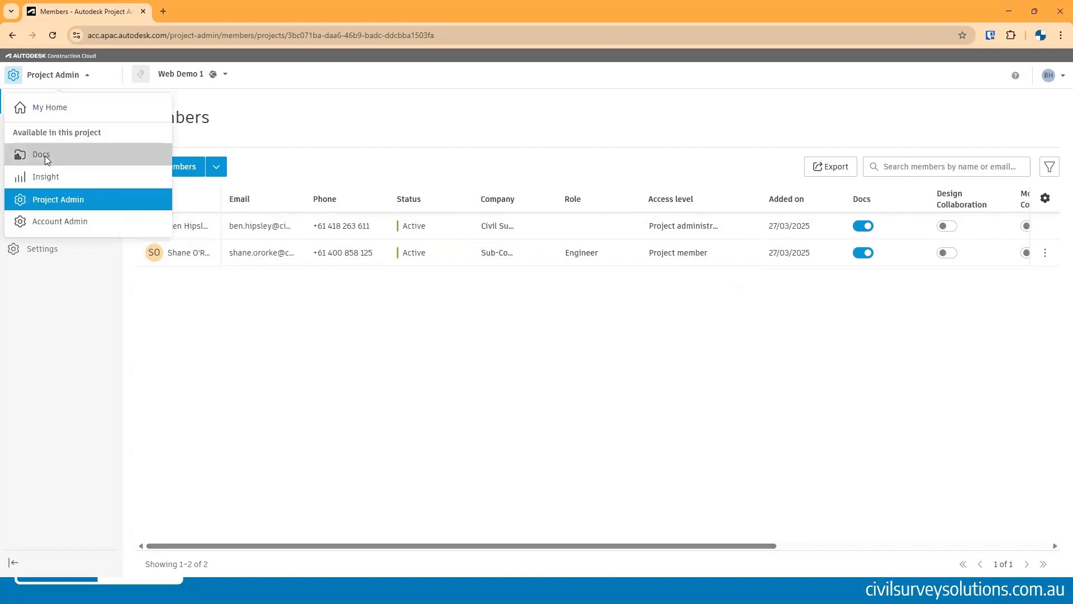
{"action": "left_click", "coordinate": [45, 155]}
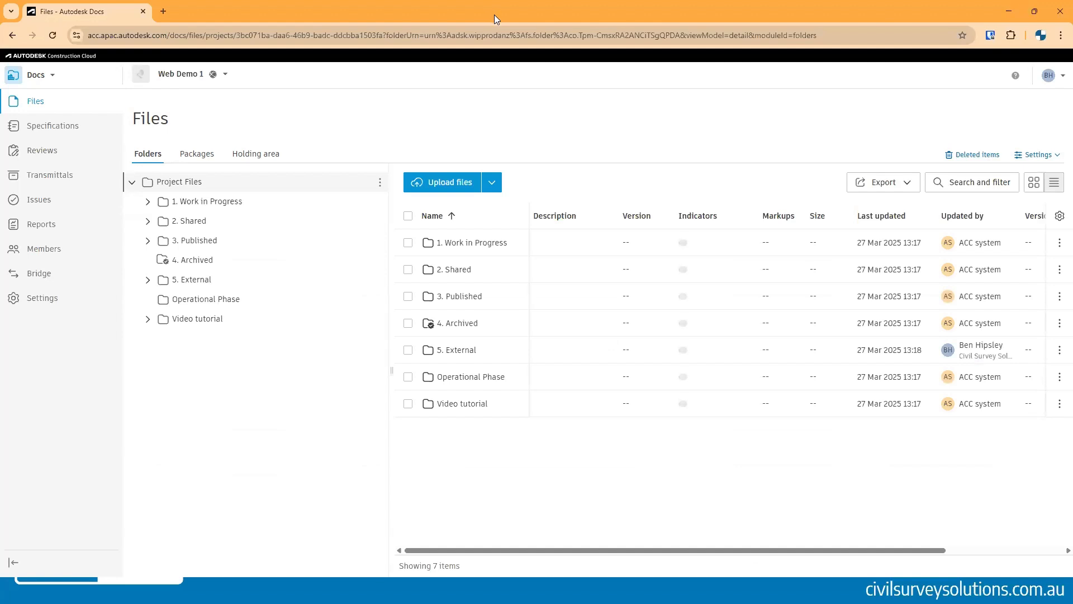
{"action": "left_click", "coordinate": [189, 281]}
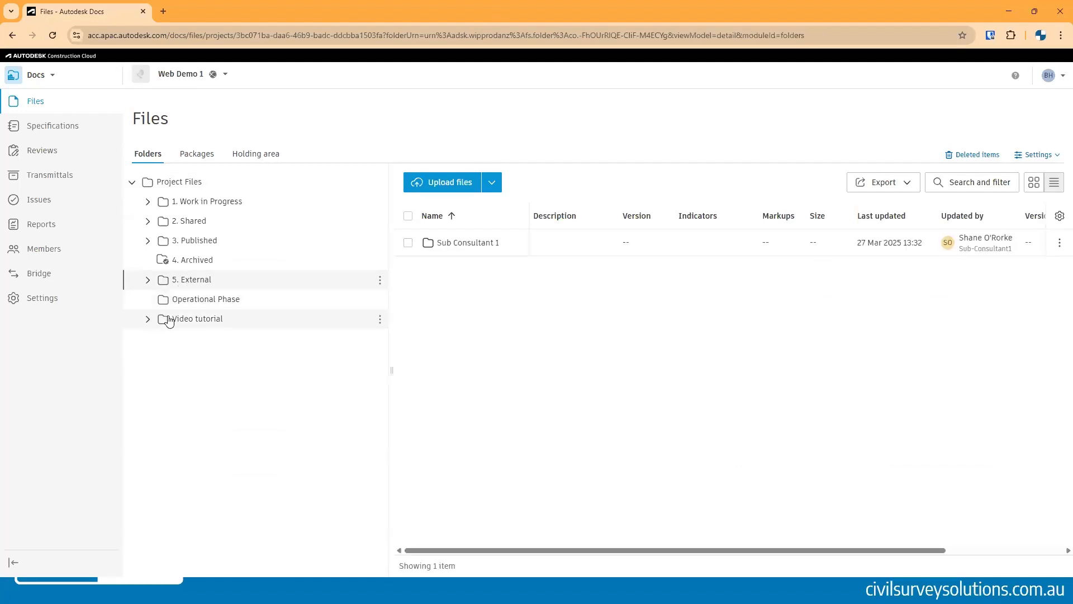
{"action": "left_click", "coordinate": [148, 281]}
{"action": "left_click", "coordinate": [188, 301]}
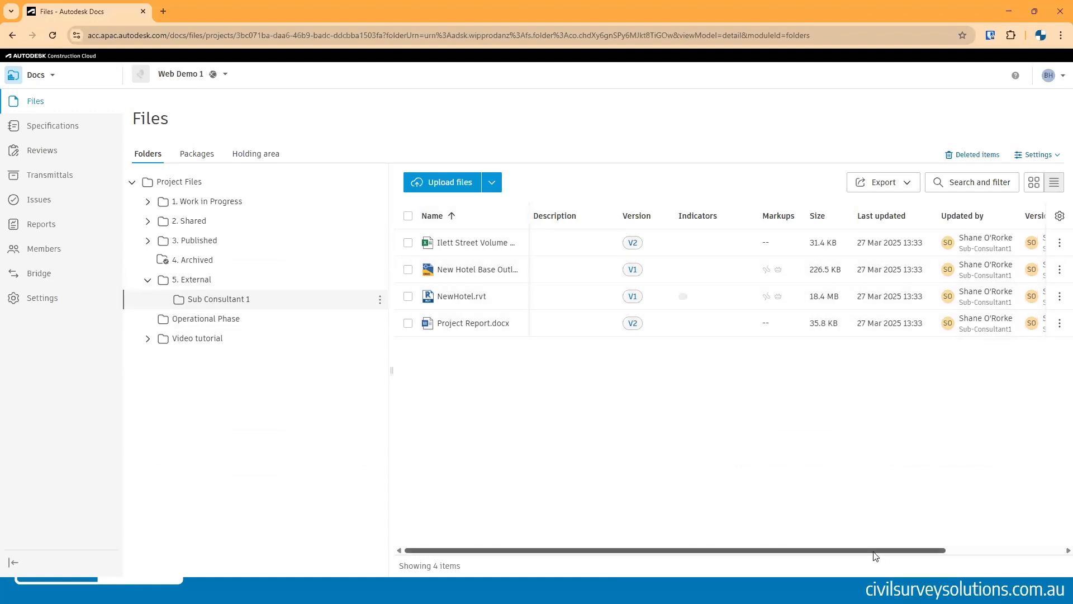
{"action": "left_click_drag", "start_coordinate": [1016, 547], "coordinate": [983, 550]}
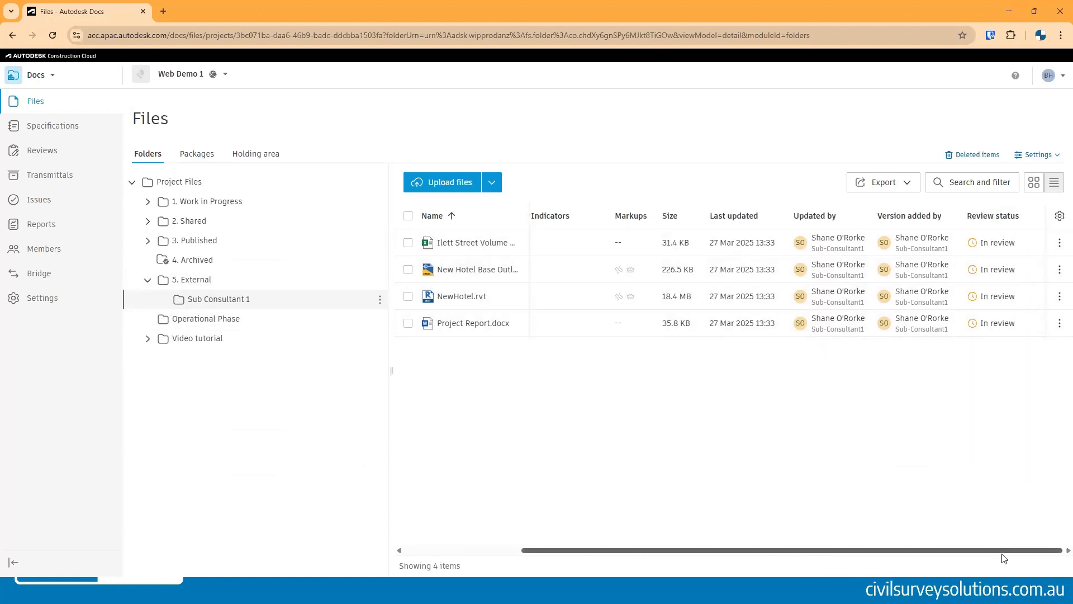
{"action": "left_click_drag", "start_coordinate": [917, 553], "coordinate": [800, 552]}
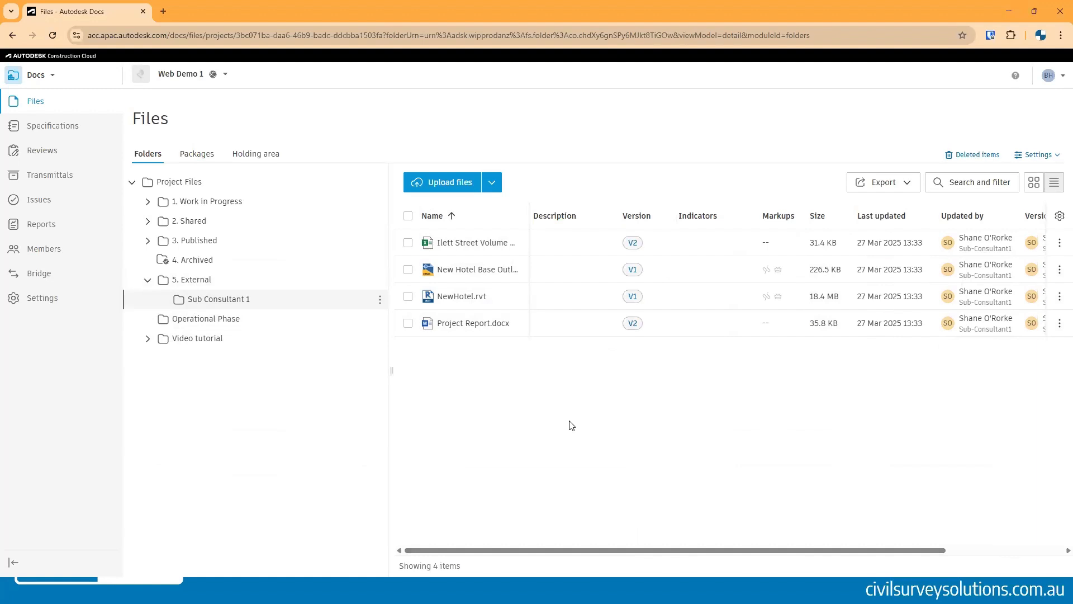
- Open Project Report.docx and scroll through its contents
{"action": "left_click", "coordinate": [481, 324]}
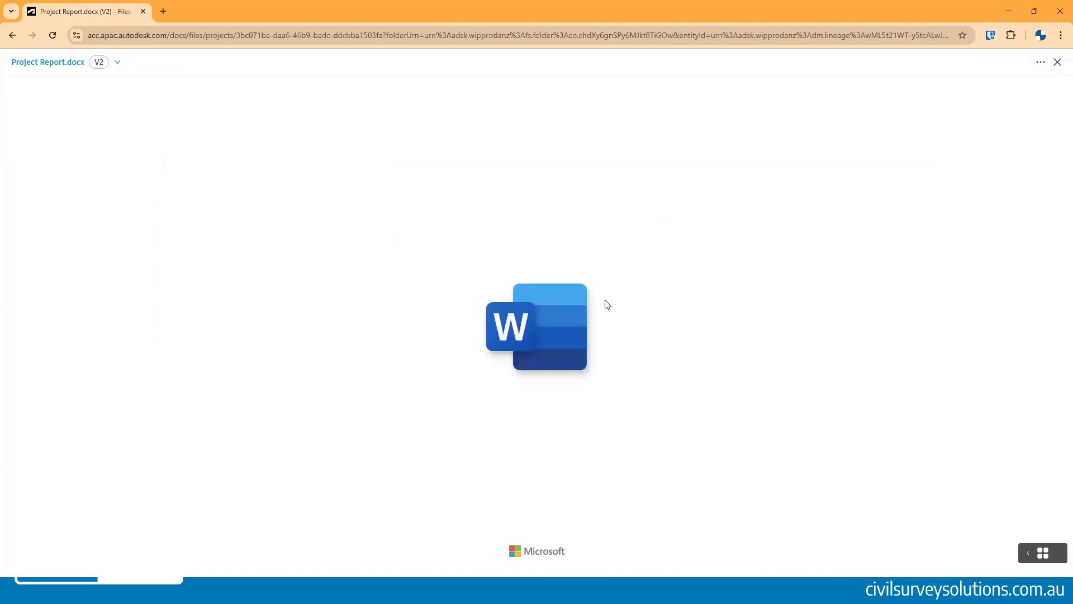
{"action": "scroll", "coordinate": [521, 296], "scroll_direction": "down", "scroll_amount": 4}
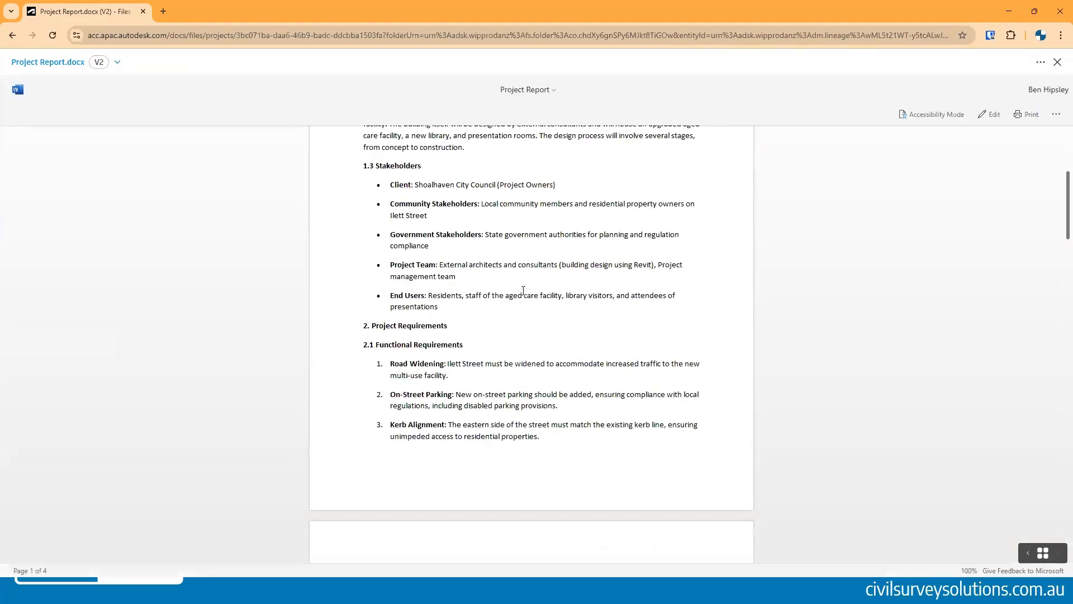
- Scroll back to the top of Project Report.docx and close the document
{"action": "scroll", "coordinate": [523, 293], "scroll_direction": "down", "scroll_amount": 10}
{"action": "scroll", "coordinate": [524, 290], "scroll_direction": "up", "scroll_amount": 15}
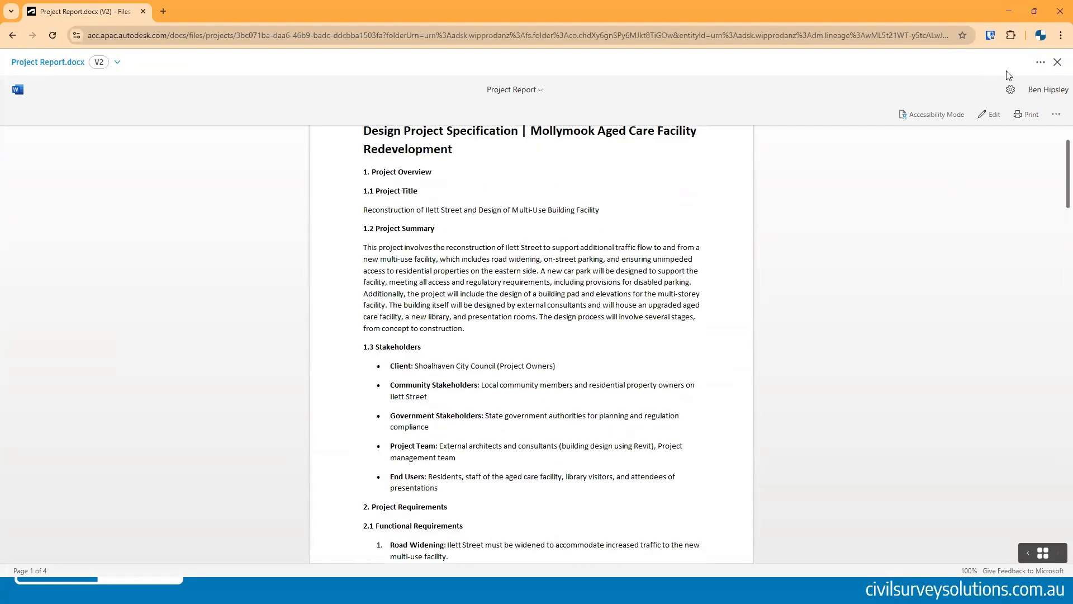
{"action": "left_click", "coordinate": [1057, 62]}
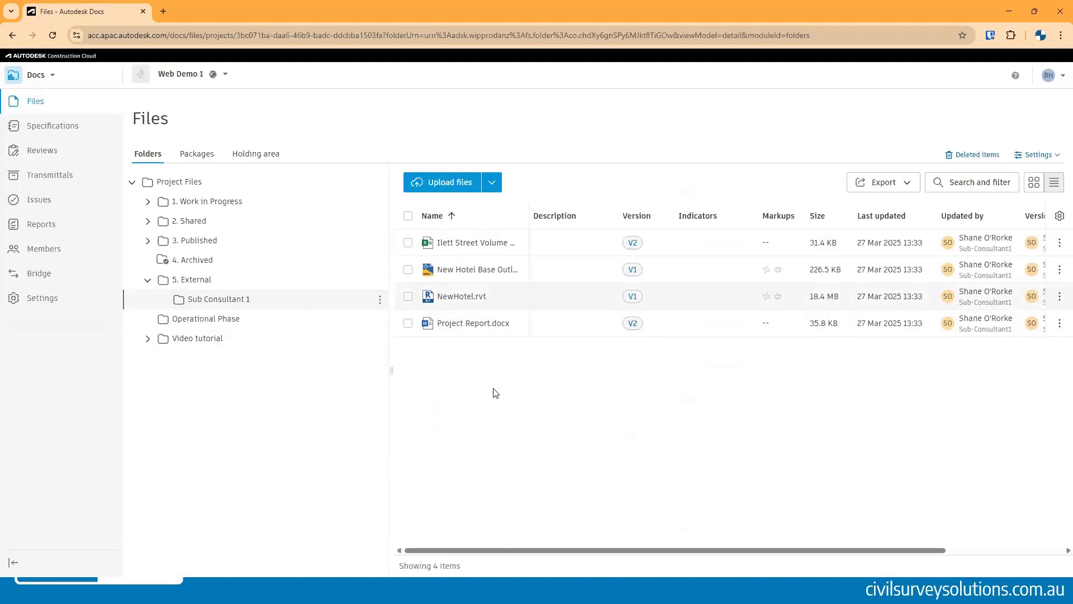
- Open the Reviews list and look at Review 1's details, then return to the list
{"action": "left_click", "coordinate": [43, 155]}
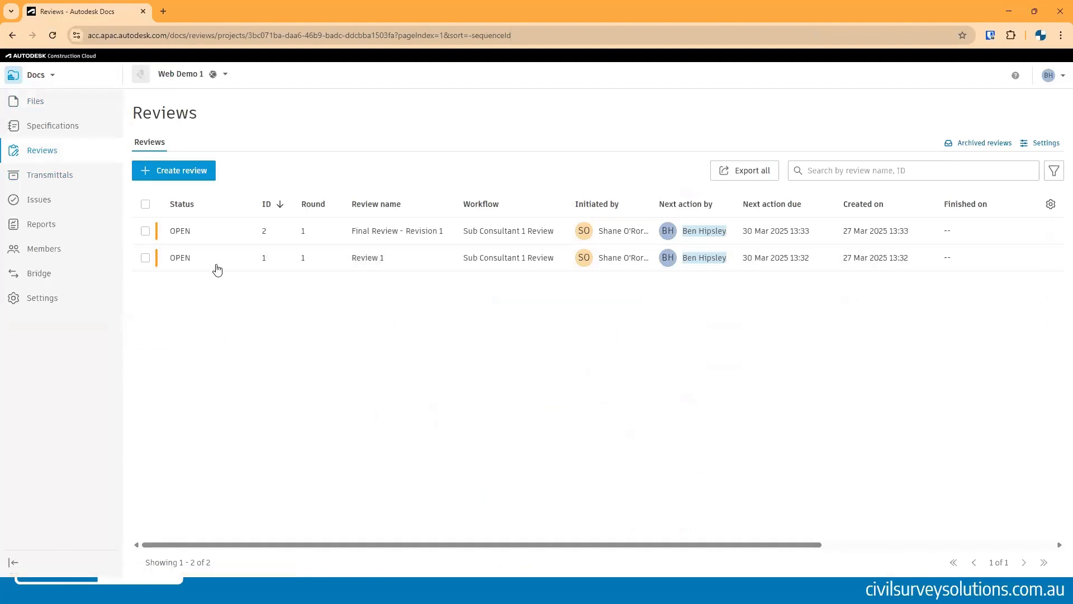
{"action": "left_click", "coordinate": [202, 259]}
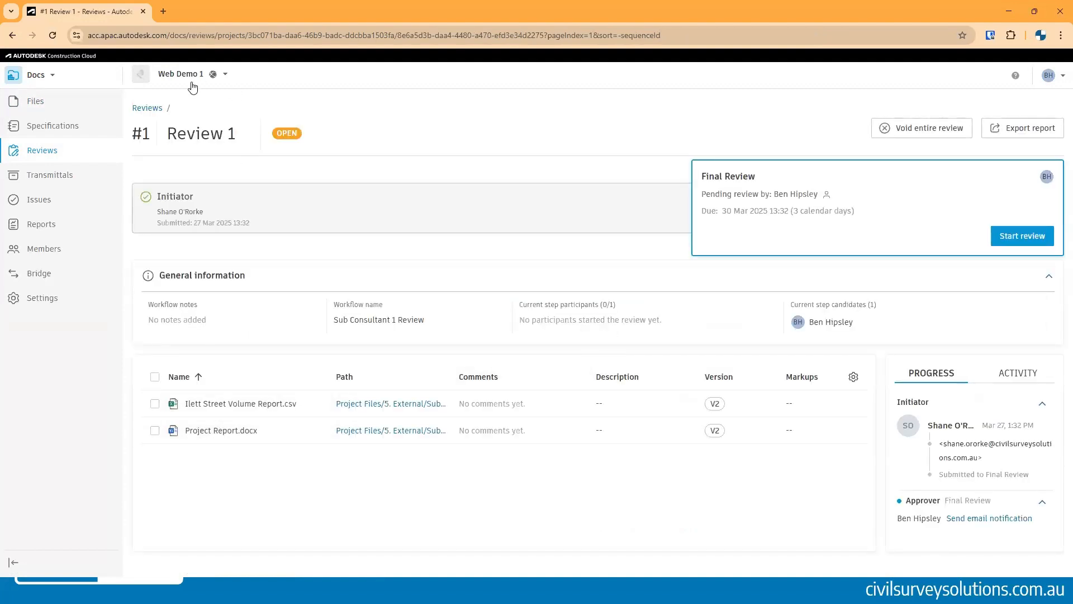
{"action": "key", "text": "alt+Left"}
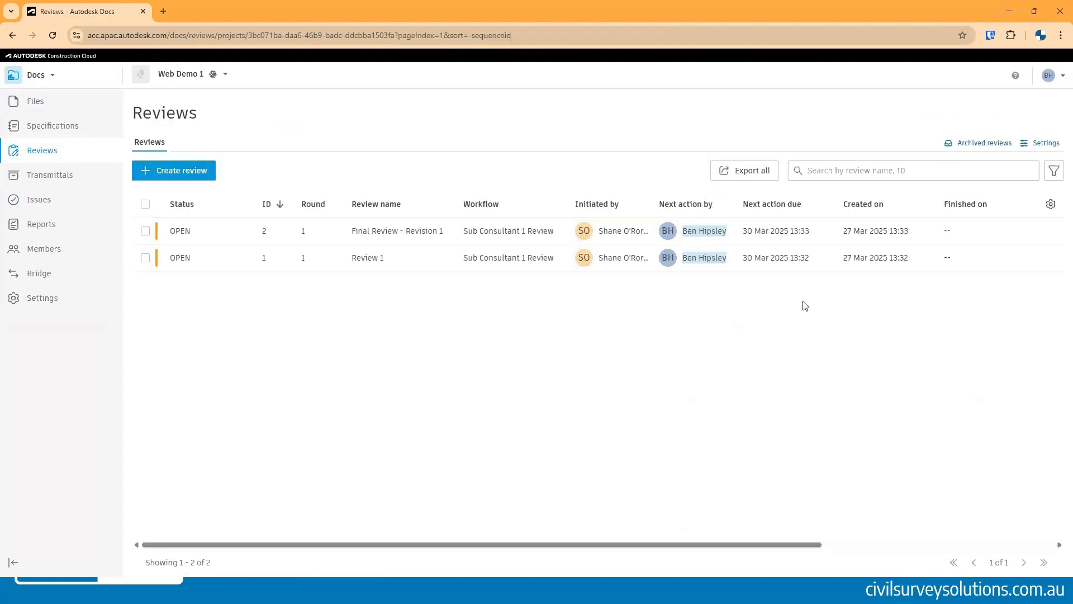
- Open Final Review - Revision 1 and start the review as the approver
{"action": "left_click", "coordinate": [172, 229]}
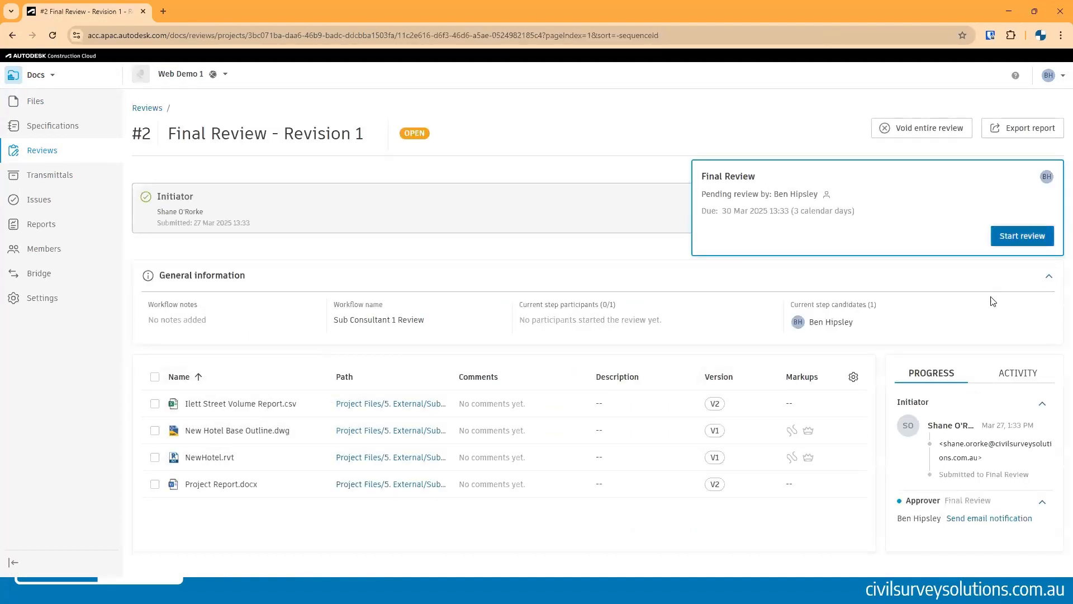
{"action": "left_click", "coordinate": [1006, 236]}
{"action": "left_click", "coordinate": [671, 279]}
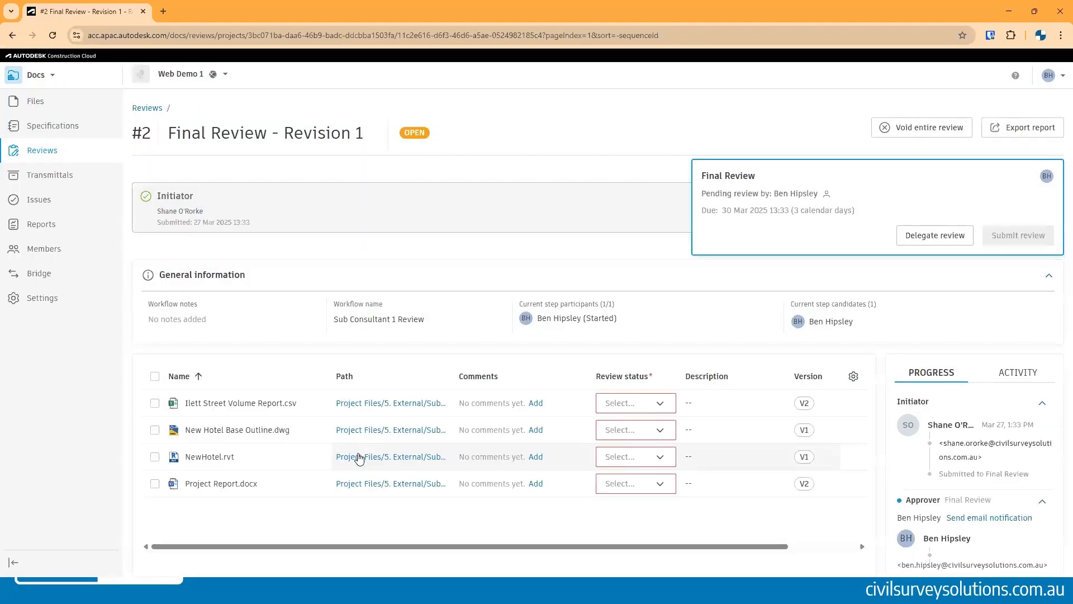
- Open NewHotel.rvt from the review, navigate around the 3D model and open the Sheets & Views panel
{"action": "left_click", "coordinate": [210, 458]}
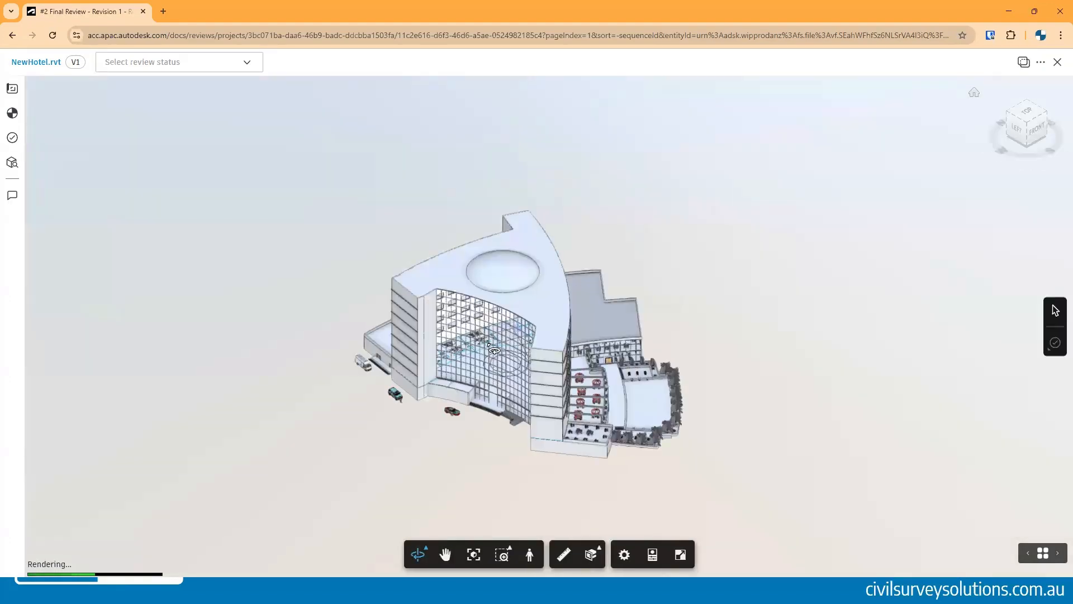
{"action": "scroll", "coordinate": [485, 367], "scroll_direction": "up", "scroll_amount": 10}
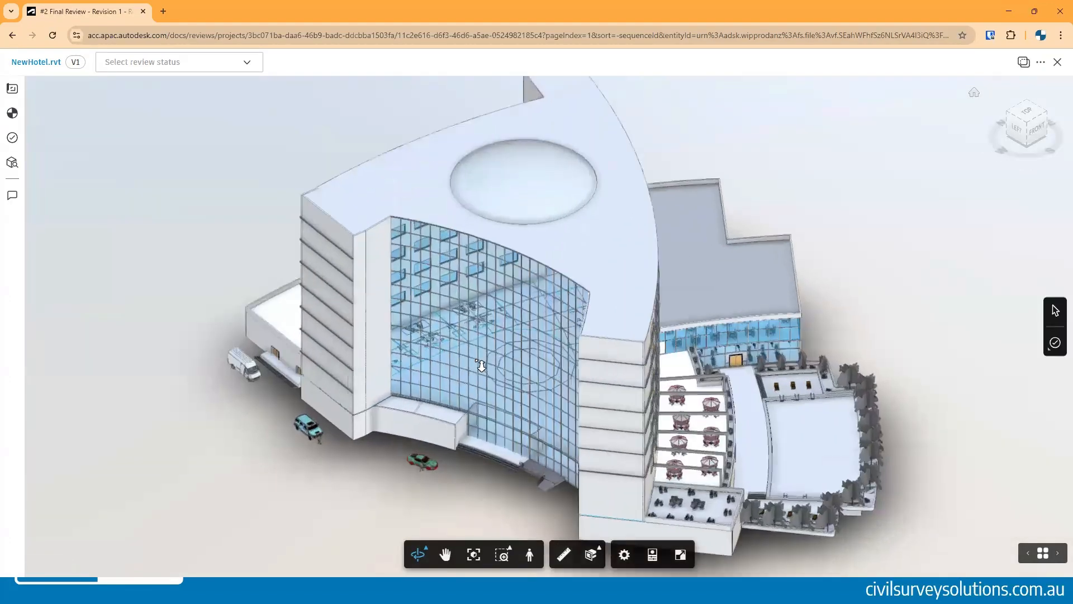
{"action": "scroll", "coordinate": [480, 362], "scroll_direction": "down", "scroll_amount": 10}
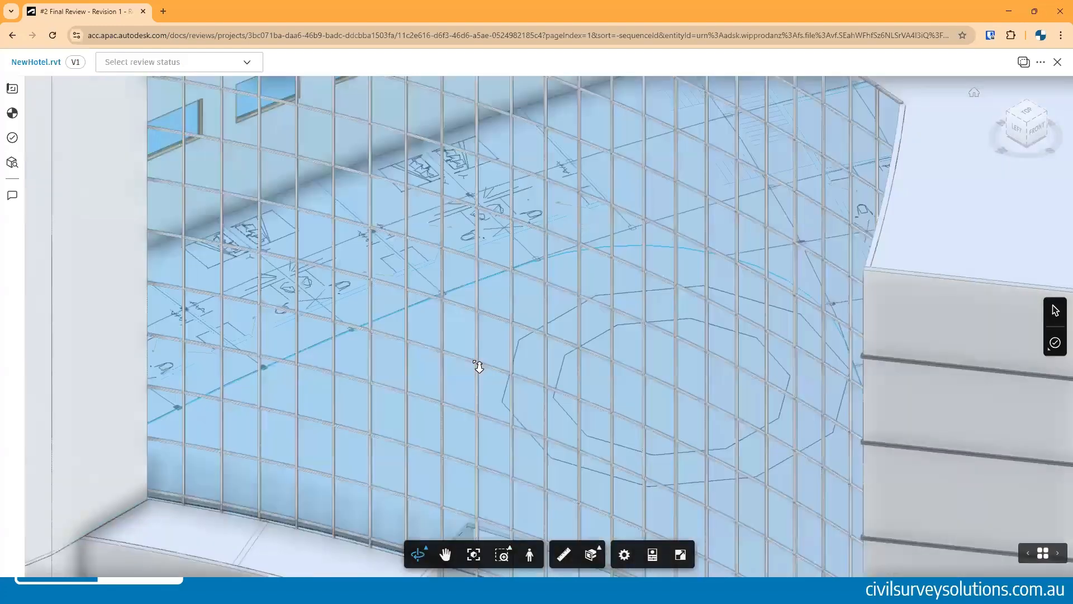
{"action": "scroll", "coordinate": [483, 358], "scroll_direction": "down", "scroll_amount": 5}
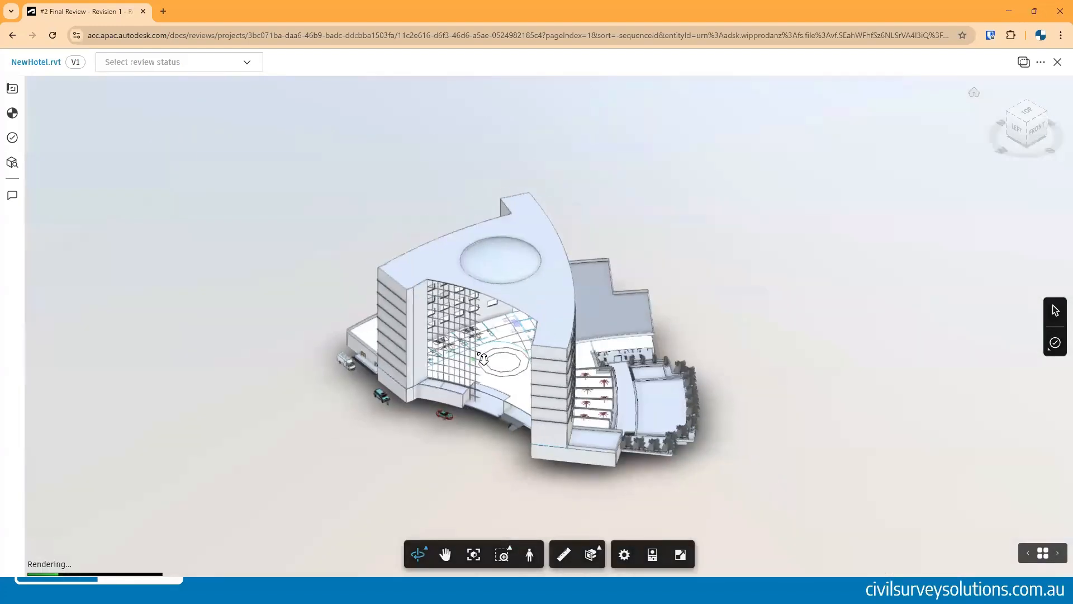
{"action": "scroll", "coordinate": [489, 361], "scroll_direction": "up", "scroll_amount": 10}
{"action": "scroll", "coordinate": [493, 362], "scroll_direction": "down", "scroll_amount": 8}
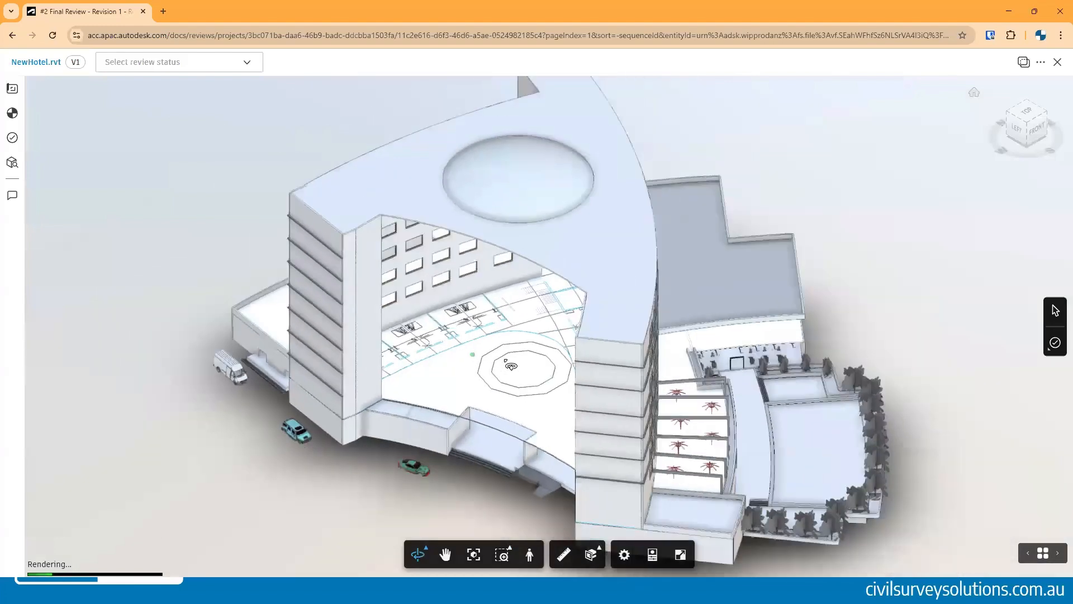
{"action": "left_click_drag", "start_coordinate": [501, 345], "coordinate": [466, 339]}
{"action": "left_click_drag", "start_coordinate": [640, 407], "coordinate": [629, 369]}
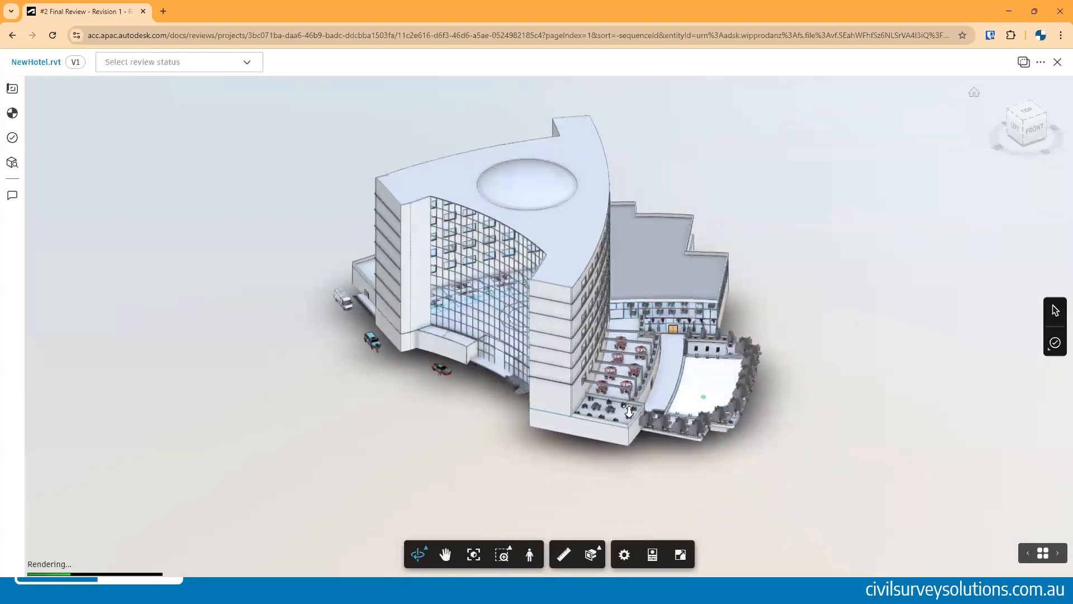
{"action": "scroll", "coordinate": [713, 388], "scroll_direction": "up", "scroll_amount": 6}
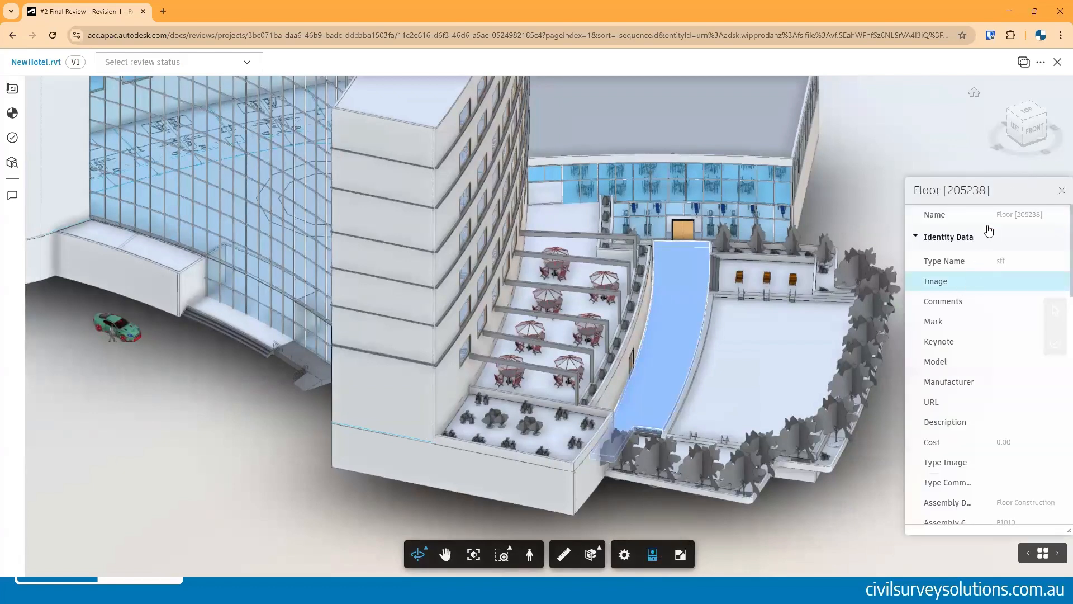
{"action": "left_click_drag", "start_coordinate": [993, 195], "coordinate": [967, 196]}
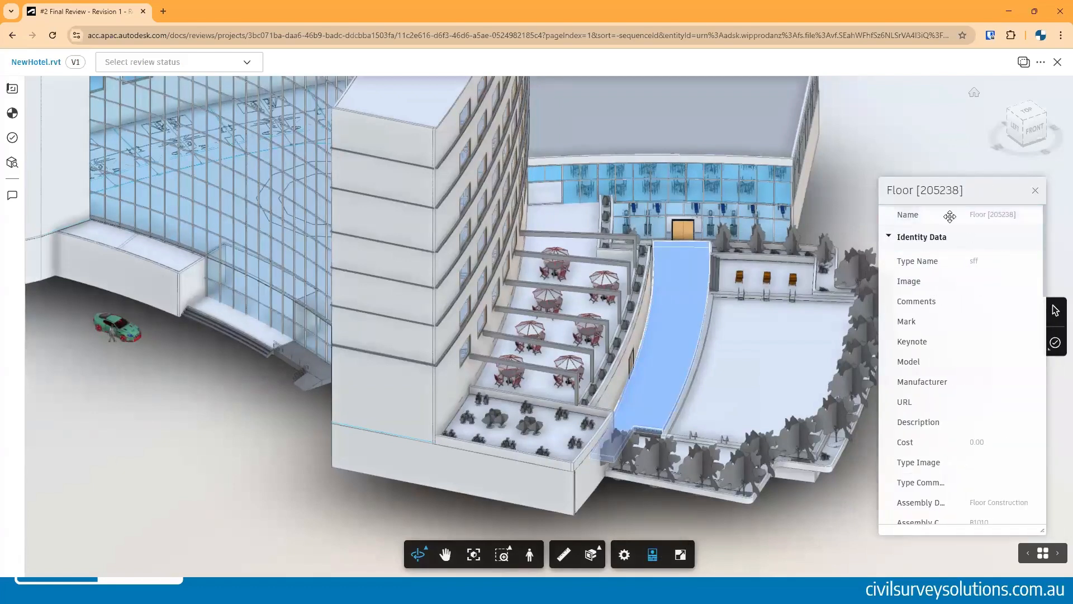
{"action": "left_click", "coordinate": [1035, 191]}
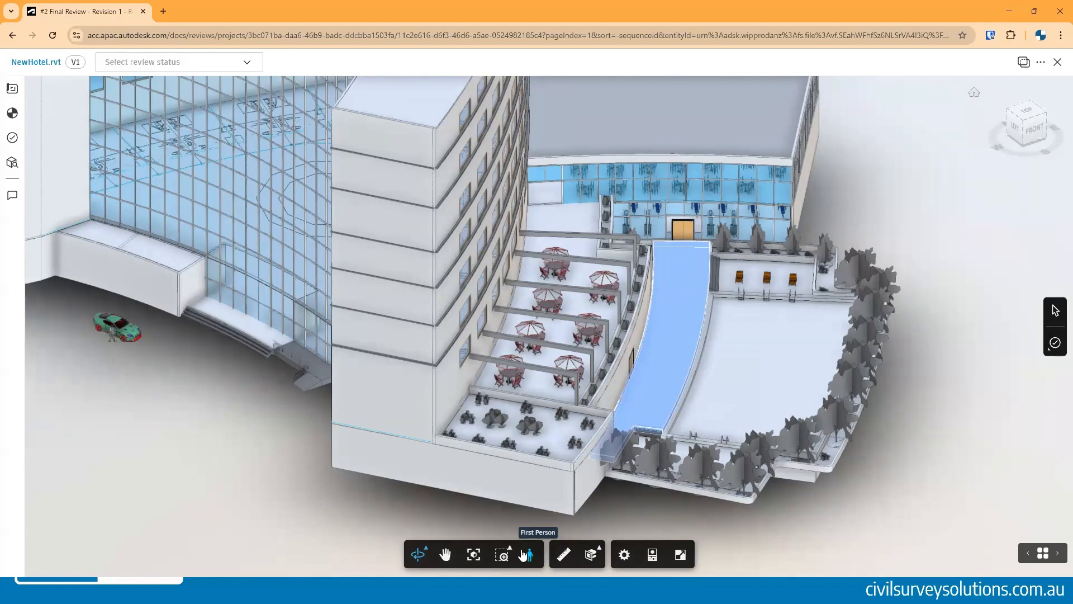
{"action": "left_click_drag", "start_coordinate": [305, 305], "coordinate": [323, 317]}
{"action": "scroll", "coordinate": [322, 316], "scroll_direction": "down", "scroll_amount": 5}
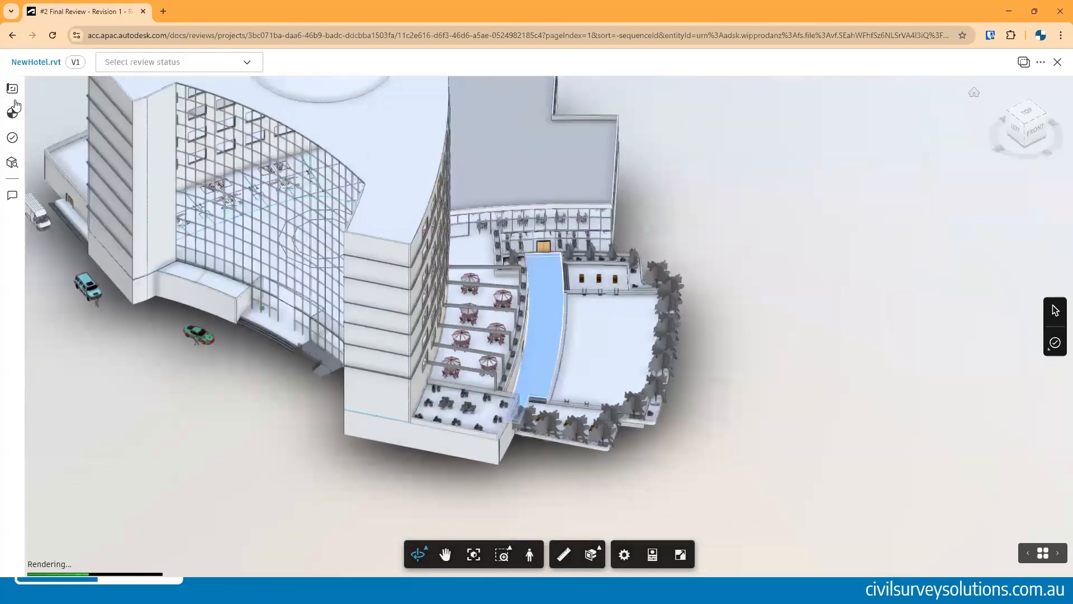
{"action": "left_click", "coordinate": [12, 88]}
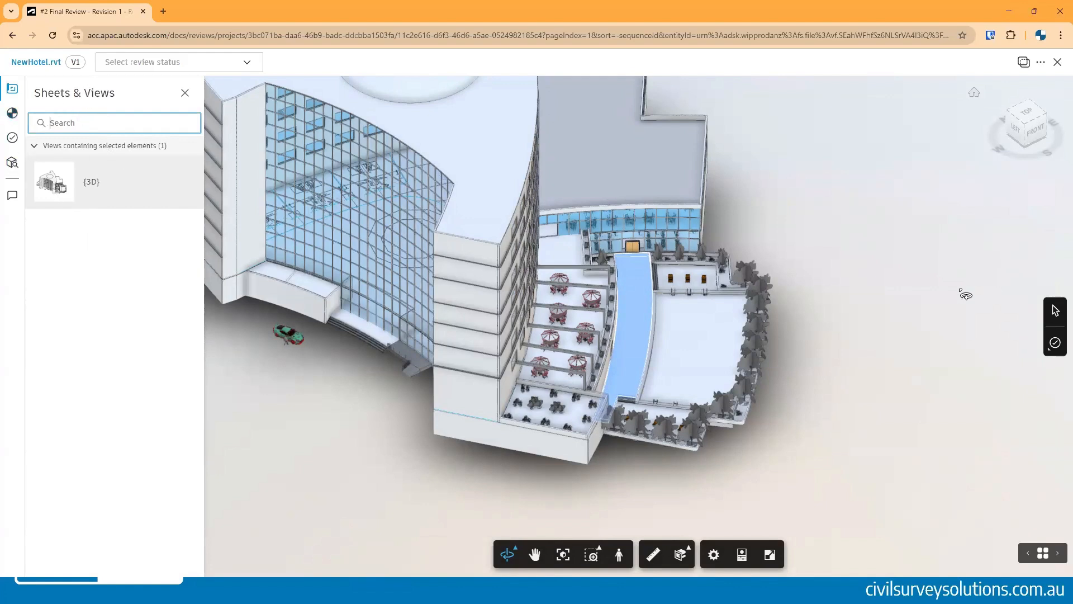
- Create a Design > Building Code issue pinned on the terrace wall beside the pool
{"action": "left_click", "coordinate": [1054, 343]}
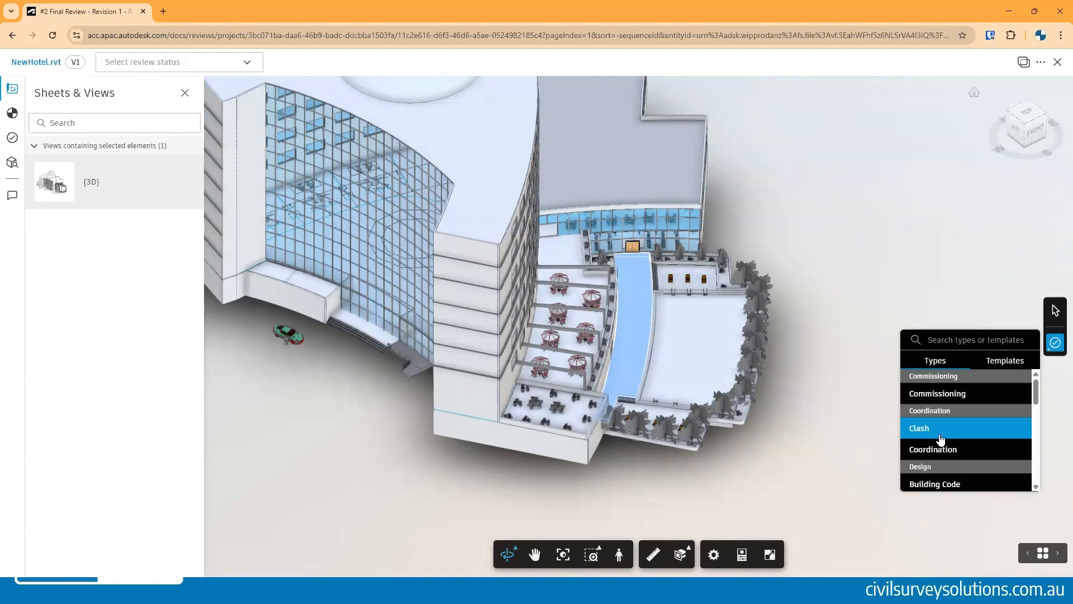
{"action": "scroll", "coordinate": [941, 439], "scroll_direction": "down", "scroll_amount": 1}
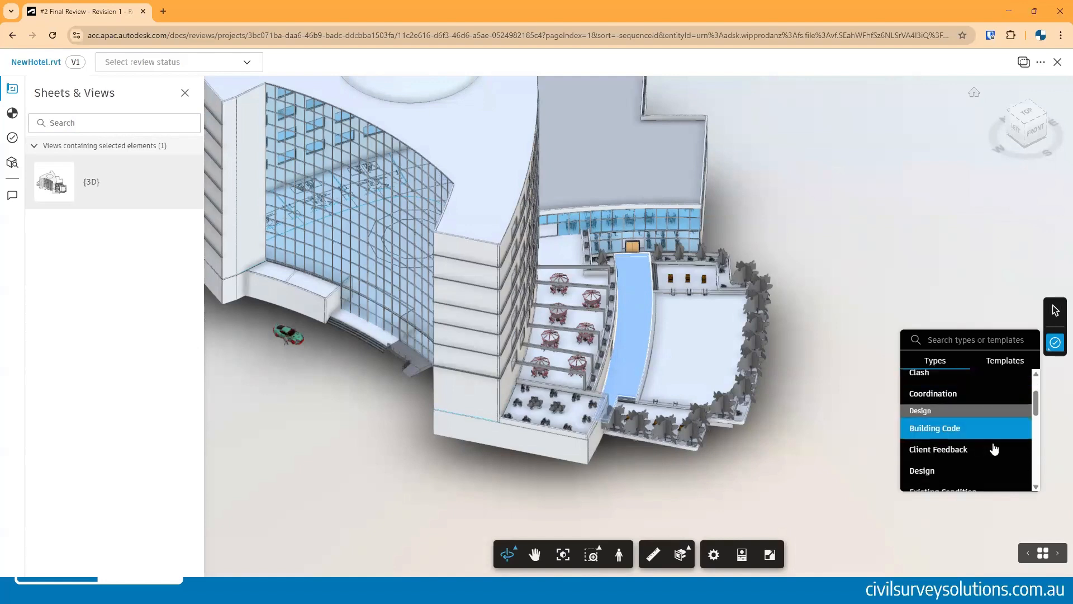
{"action": "left_click", "coordinate": [954, 434]}
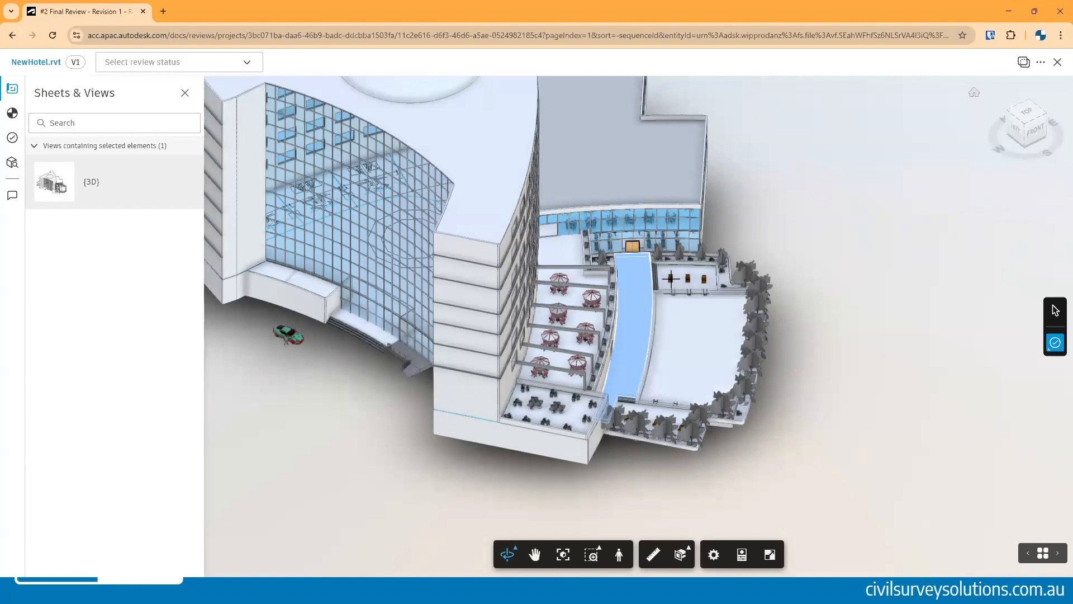
{"action": "scroll", "coordinate": [671, 277], "scroll_direction": "up", "scroll_amount": 10}
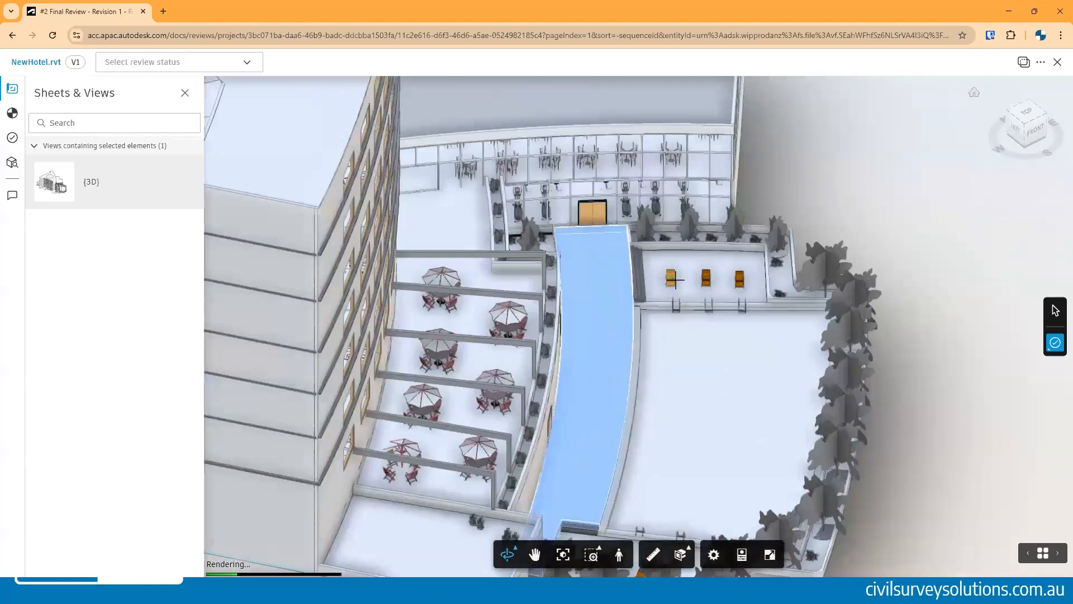
{"action": "scroll", "coordinate": [697, 322], "scroll_direction": "up", "scroll_amount": 5}
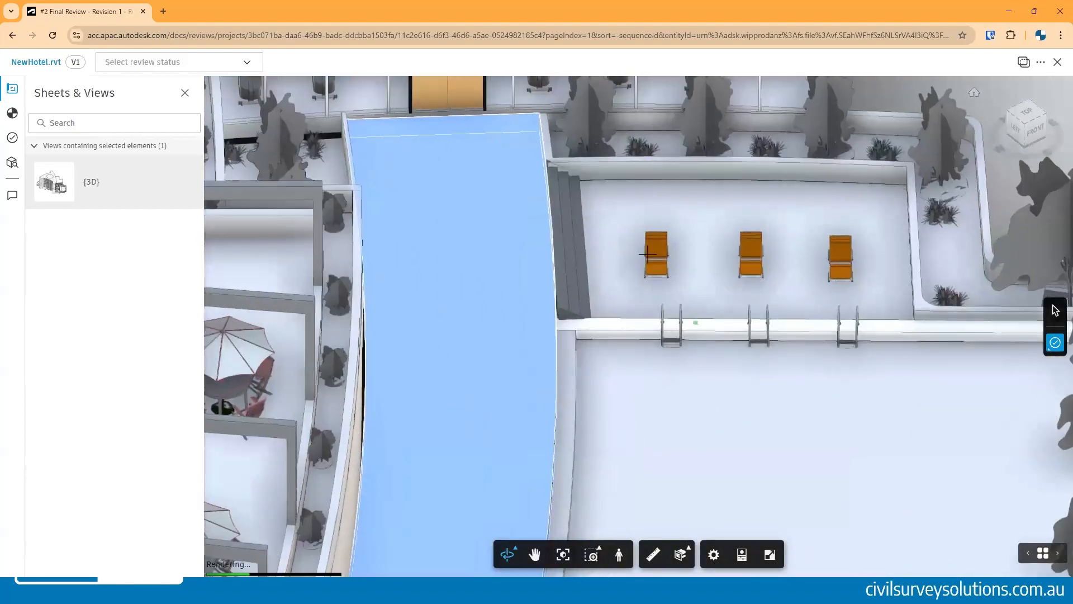
{"action": "left_click", "coordinate": [575, 224]}
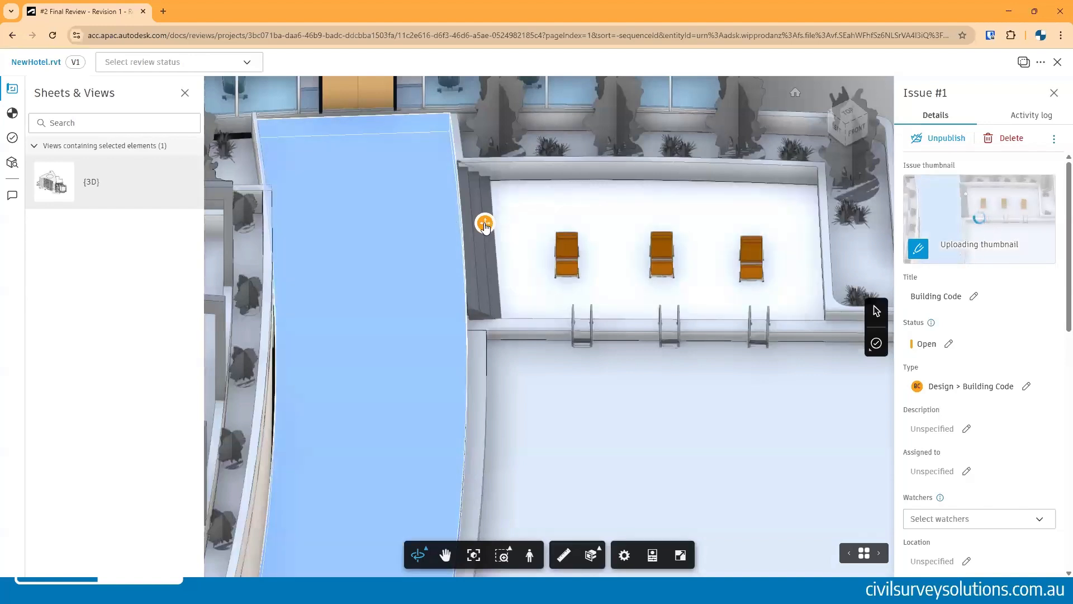
- Scroll through the new issue's details, watchers list and comment field without changing them
{"action": "scroll", "coordinate": [975, 288], "scroll_direction": "down", "scroll_amount": 3}
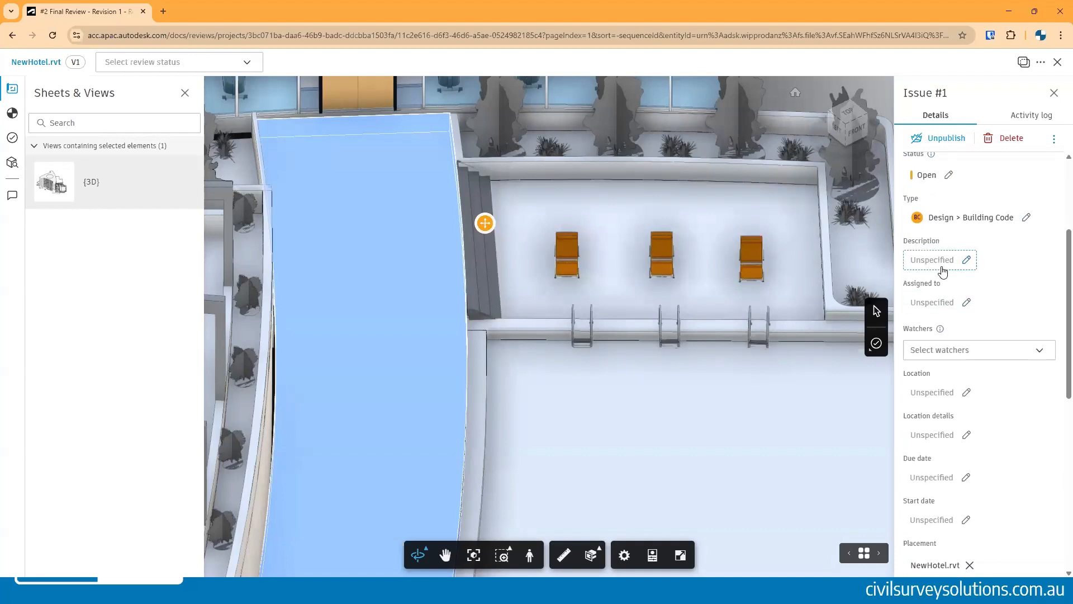
{"action": "scroll", "coordinate": [939, 267], "scroll_direction": "down", "scroll_amount": 1}
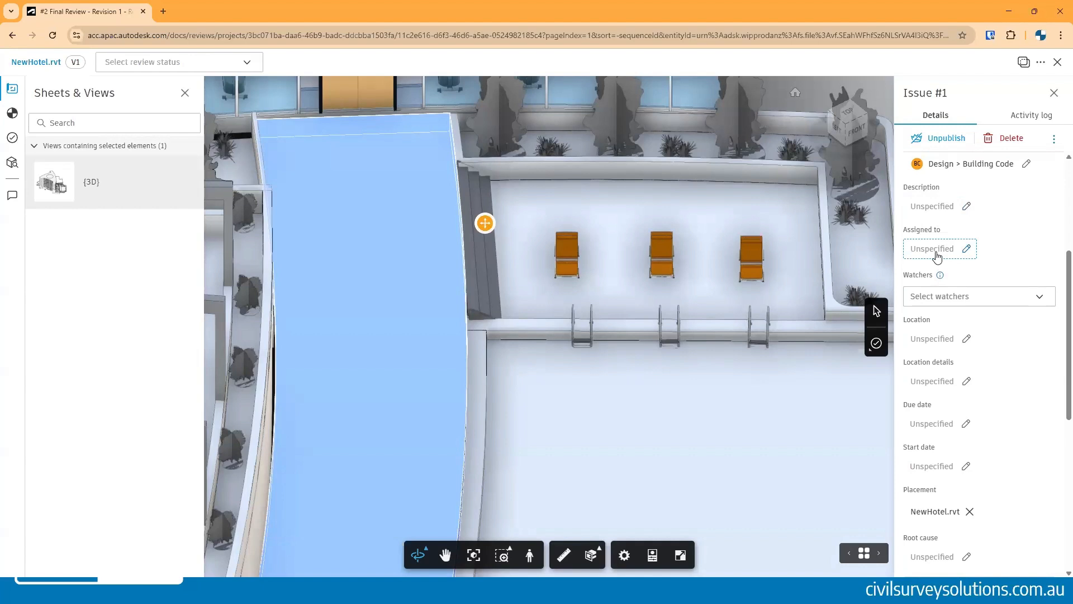
{"action": "left_click", "coordinate": [950, 295]}
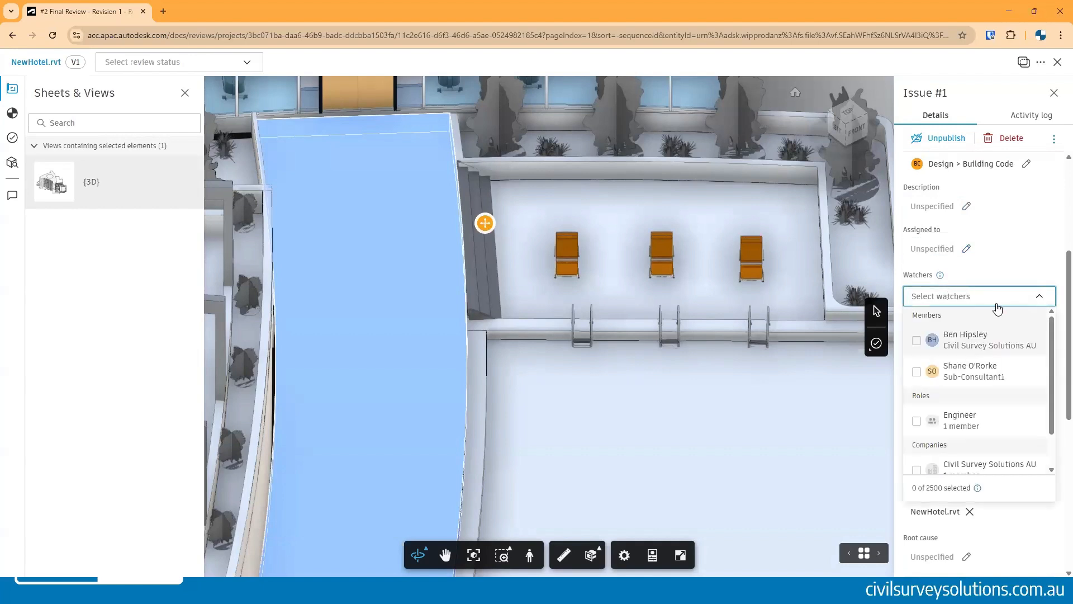
{"action": "left_click", "coordinate": [1042, 303]}
{"action": "scroll", "coordinate": [939, 279], "scroll_direction": "down", "scroll_amount": 2}
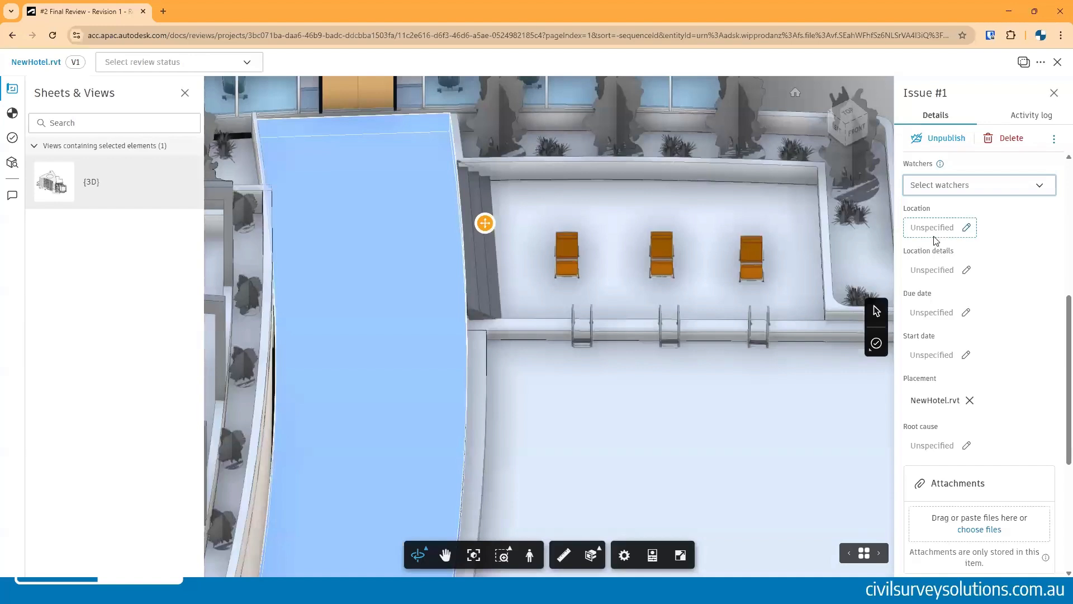
{"action": "scroll", "coordinate": [961, 323], "scroll_direction": "down", "scroll_amount": 3}
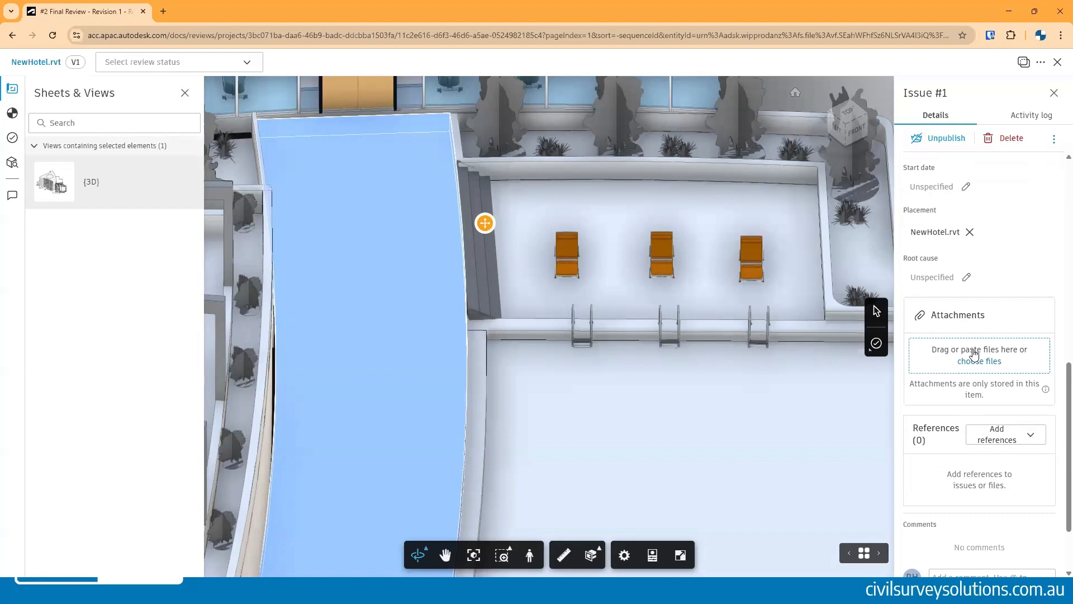
{"action": "scroll", "coordinate": [972, 354], "scroll_direction": "up", "scroll_amount": 1}
{"action": "scroll", "coordinate": [916, 352], "scroll_direction": "down", "scroll_amount": 2}
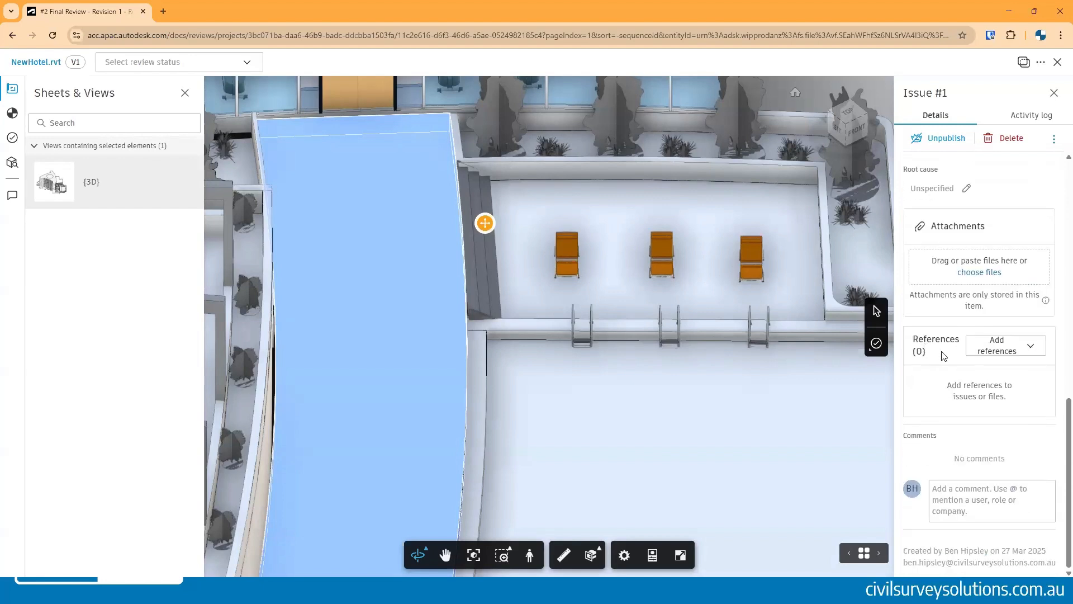
{"action": "left_click", "coordinate": [966, 490]}
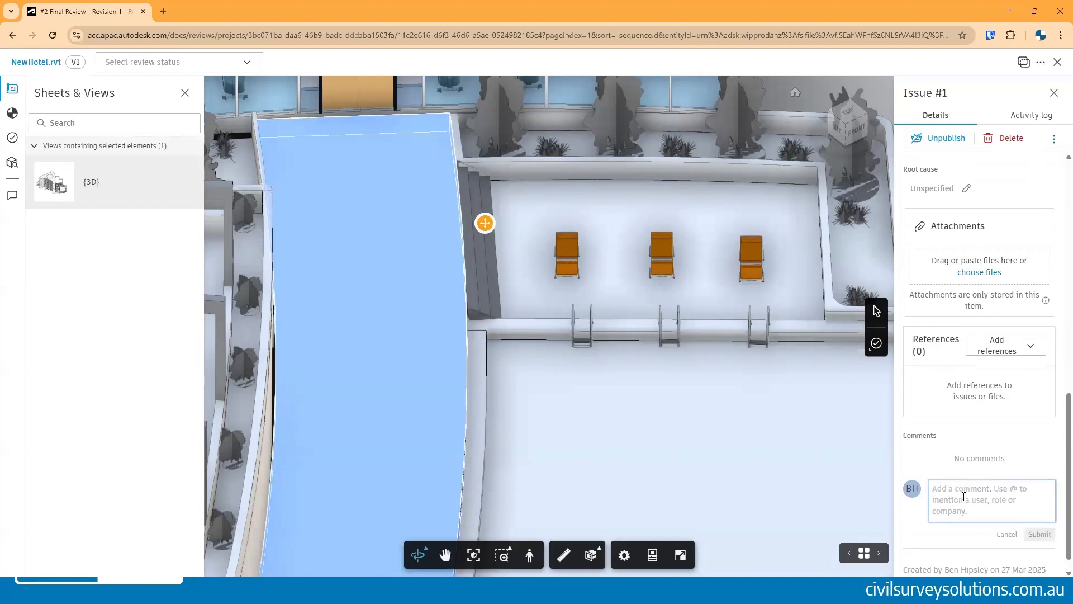
{"action": "scroll", "coordinate": [968, 494], "scroll_direction": "up", "scroll_amount": 10}
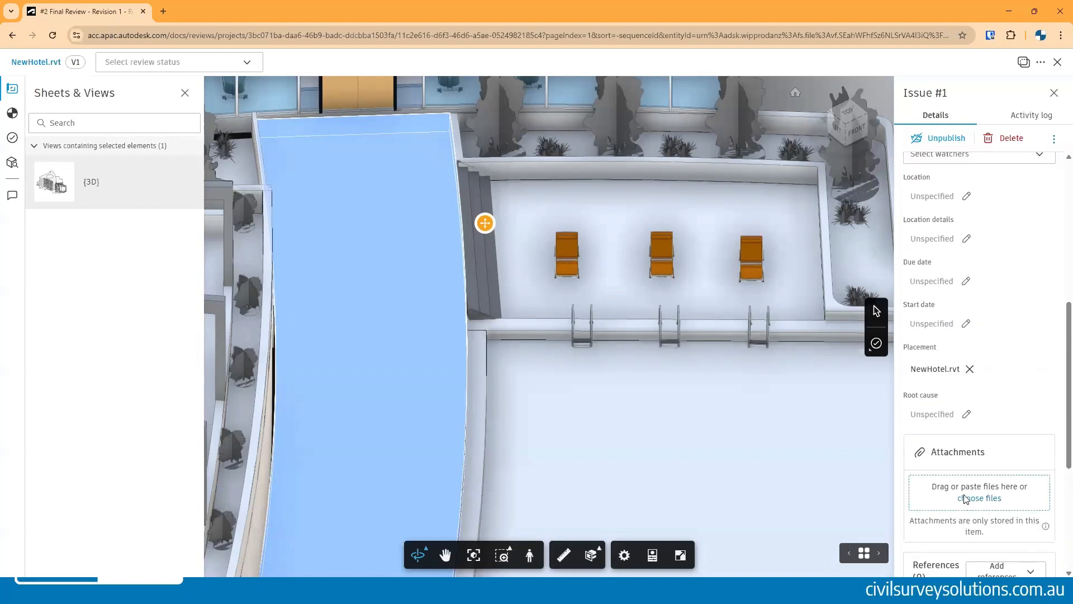
- View the issue's activity log, return to its details and close the issue panel
{"action": "left_click", "coordinate": [1028, 116]}
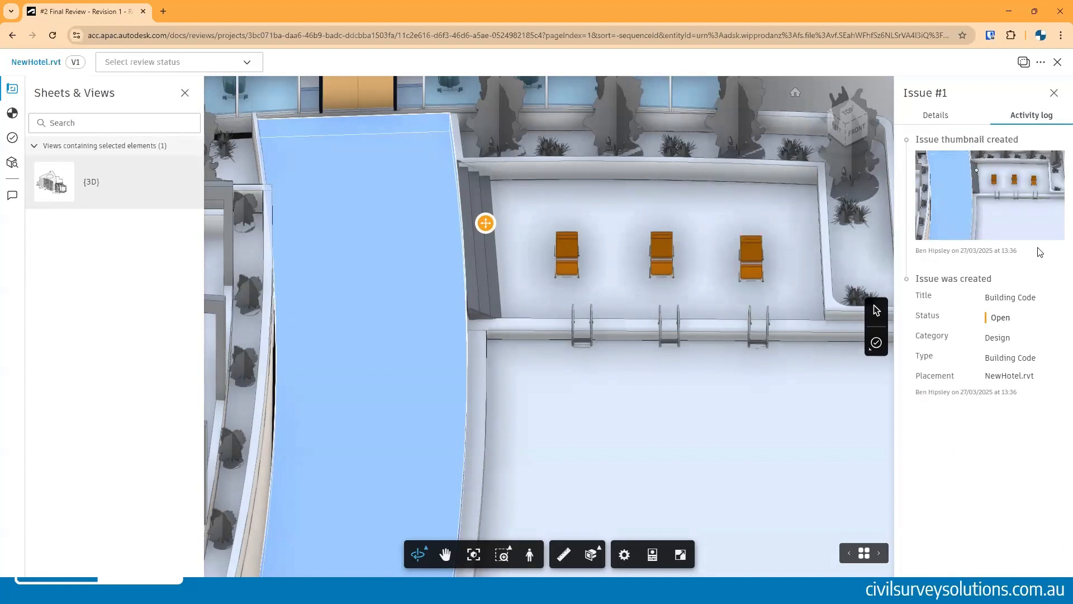
{"action": "left_click", "coordinate": [941, 119]}
{"action": "left_click", "coordinate": [1054, 93]}
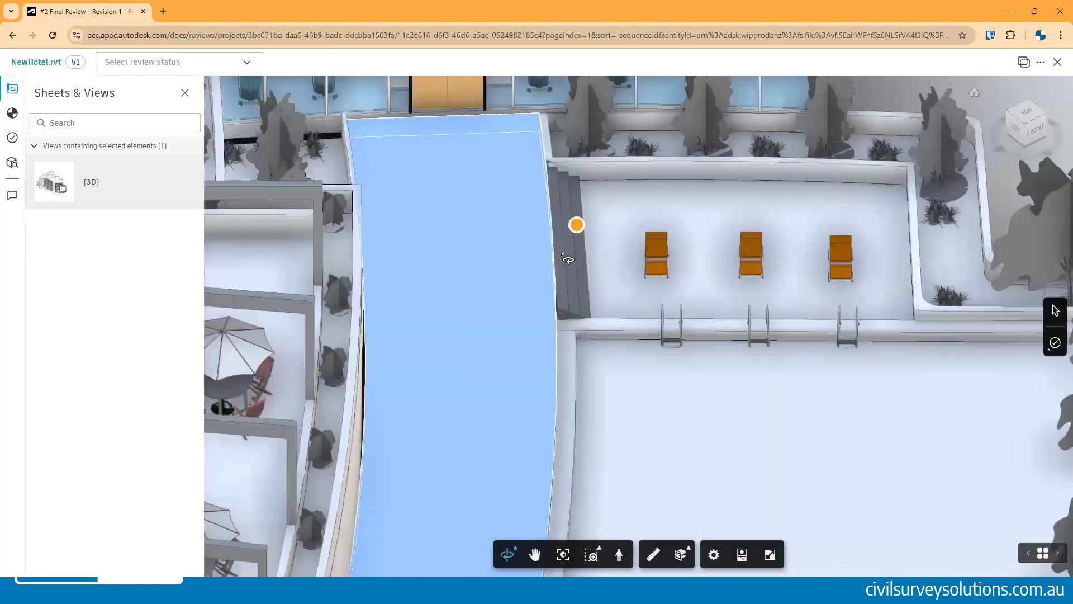
{"action": "scroll", "coordinate": [576, 243], "scroll_direction": "down", "scroll_amount": 5}
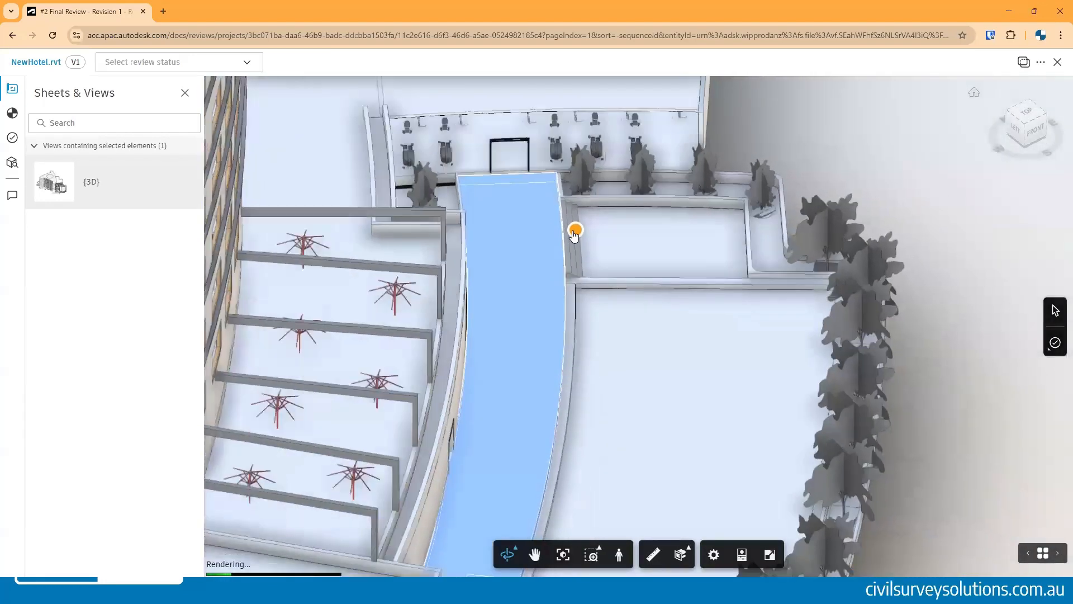
{"action": "scroll", "coordinate": [574, 235], "scroll_direction": "up", "scroll_amount": 3}
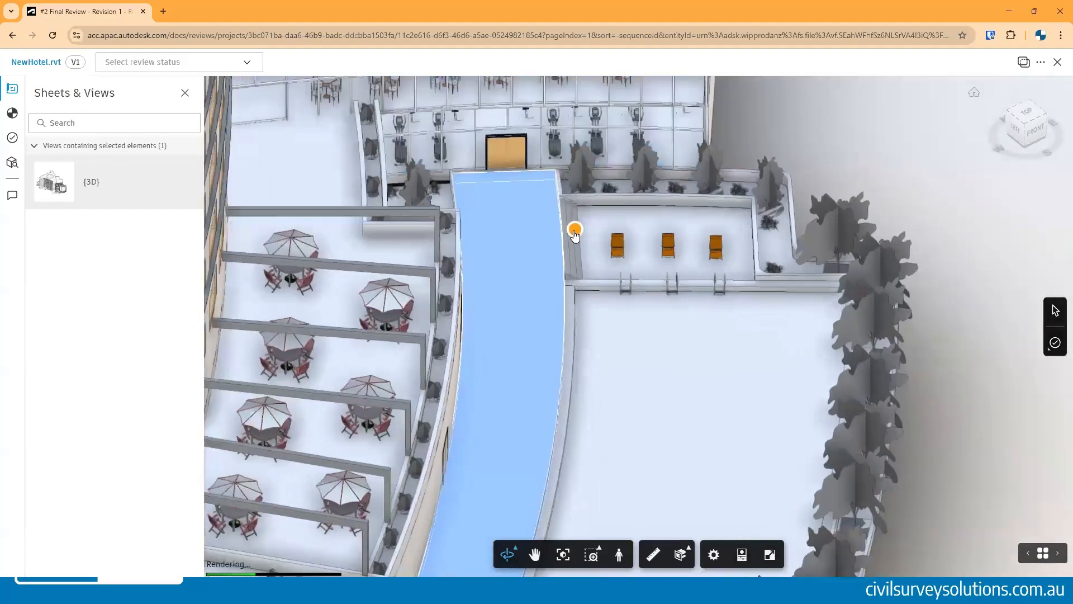
{"action": "scroll", "coordinate": [575, 240], "scroll_direction": "down", "scroll_amount": 5}
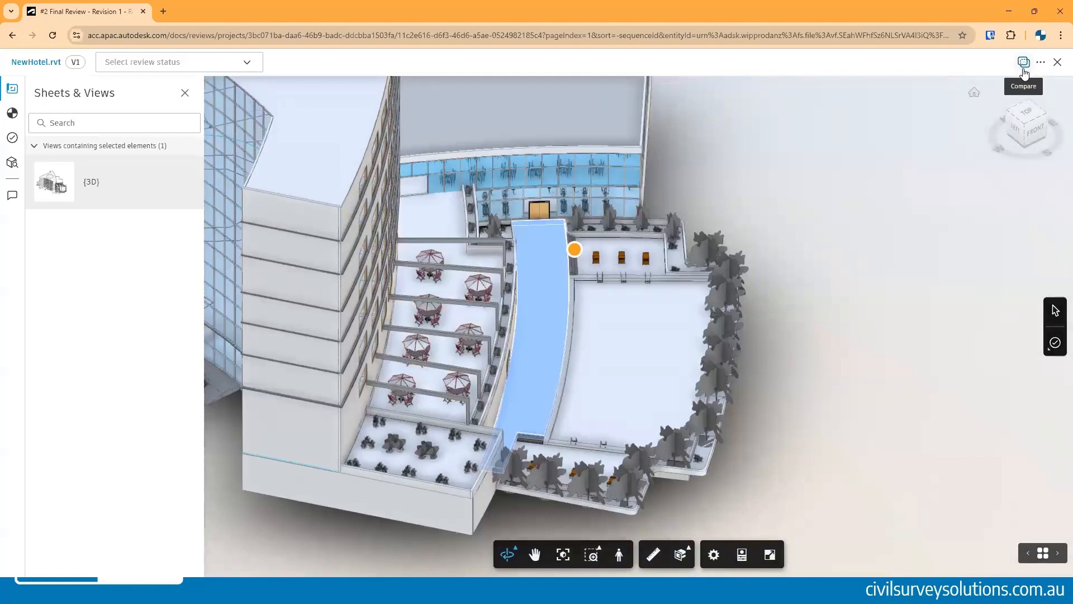
{"action": "left_click", "coordinate": [1024, 68]}
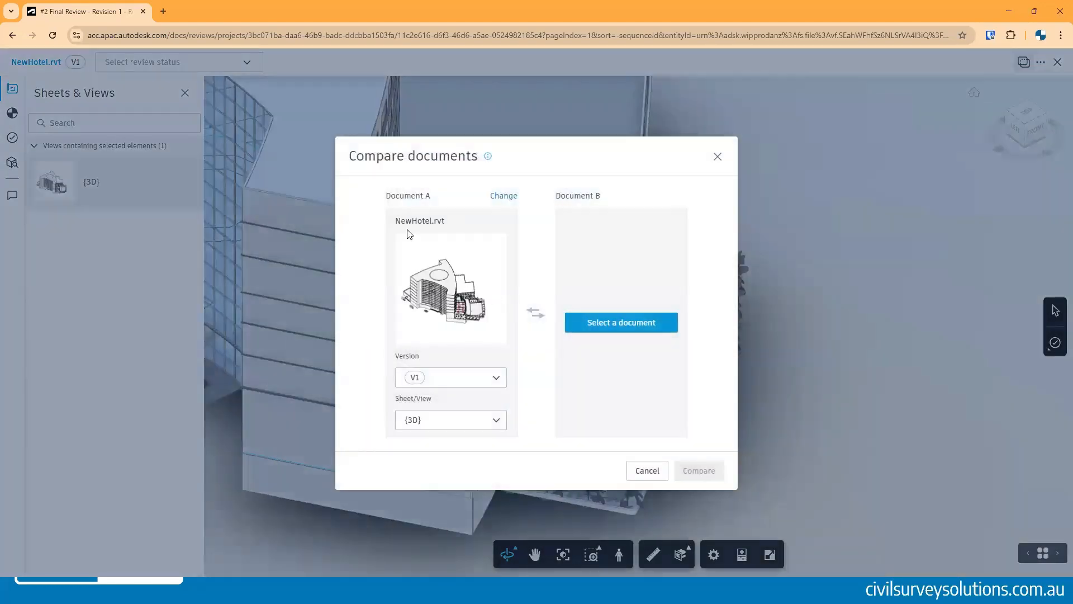
{"action": "left_click", "coordinate": [662, 473]}
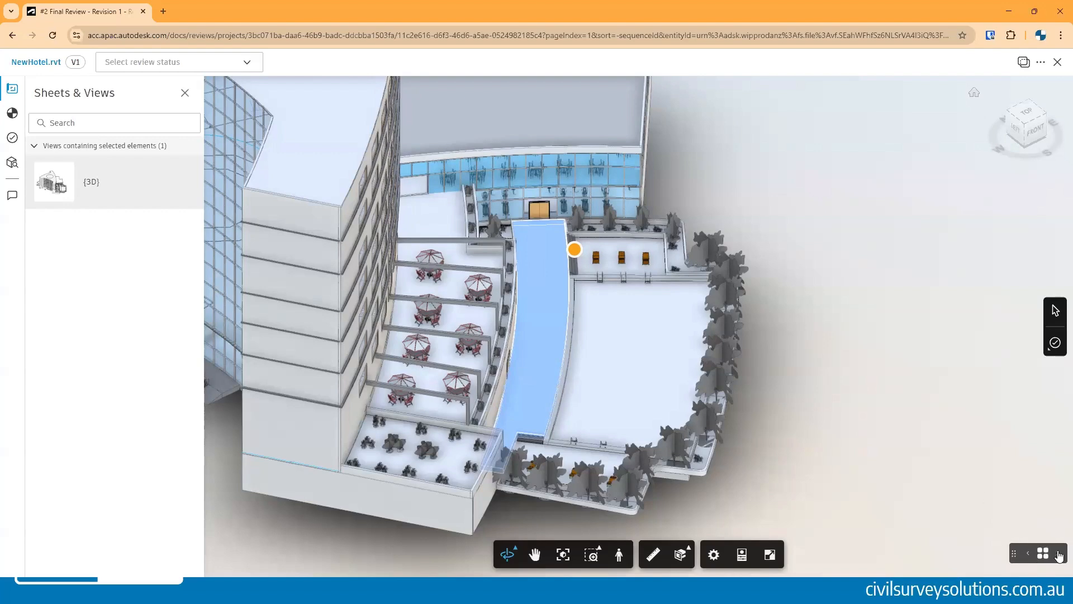
- Close the model viewer and set the review status of all four files in the review to Approved
{"action": "left_click", "coordinate": [1057, 62]}
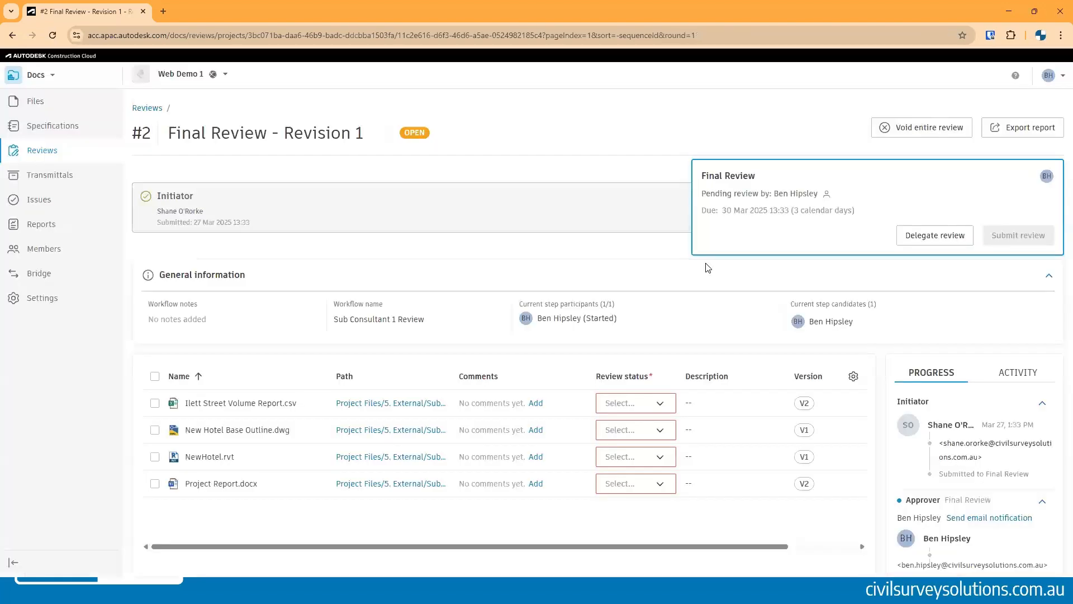
{"action": "left_click", "coordinate": [663, 404]}
{"action": "left_click", "coordinate": [650, 425]}
{"action": "left_click", "coordinate": [664, 435]}
{"action": "left_click", "coordinate": [642, 449]}
{"action": "left_click", "coordinate": [665, 457]}
{"action": "left_click", "coordinate": [643, 476]}
{"action": "left_click", "coordinate": [662, 489]}
{"action": "left_click", "coordinate": [636, 502]}
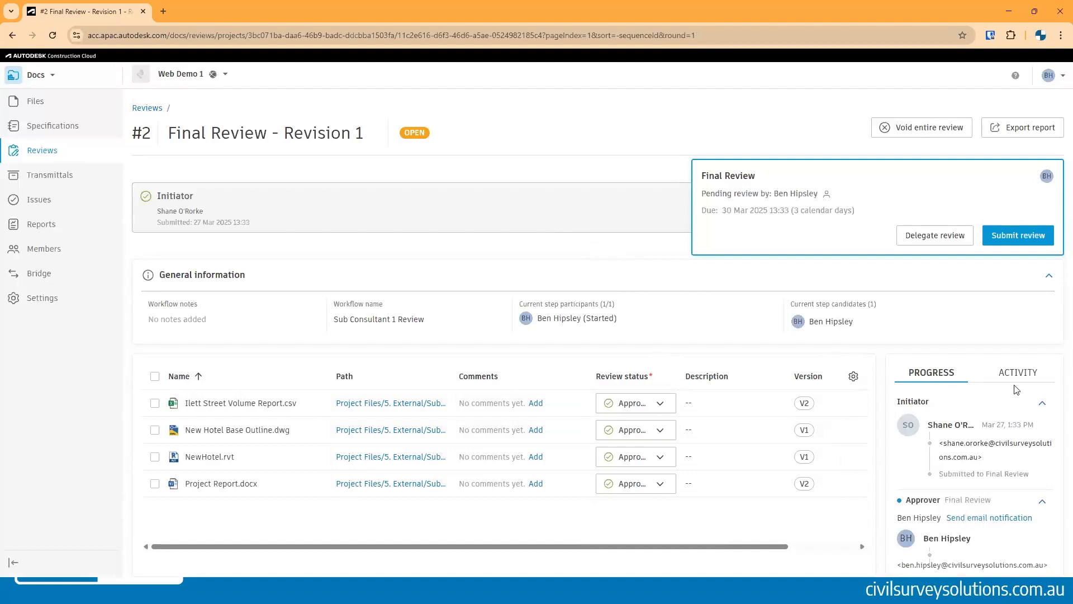
- Open the Submit review dialog for the Final Review step
{"action": "left_click", "coordinate": [977, 379]}
{"action": "left_click", "coordinate": [946, 372]}
{"action": "left_click", "coordinate": [1005, 236]}
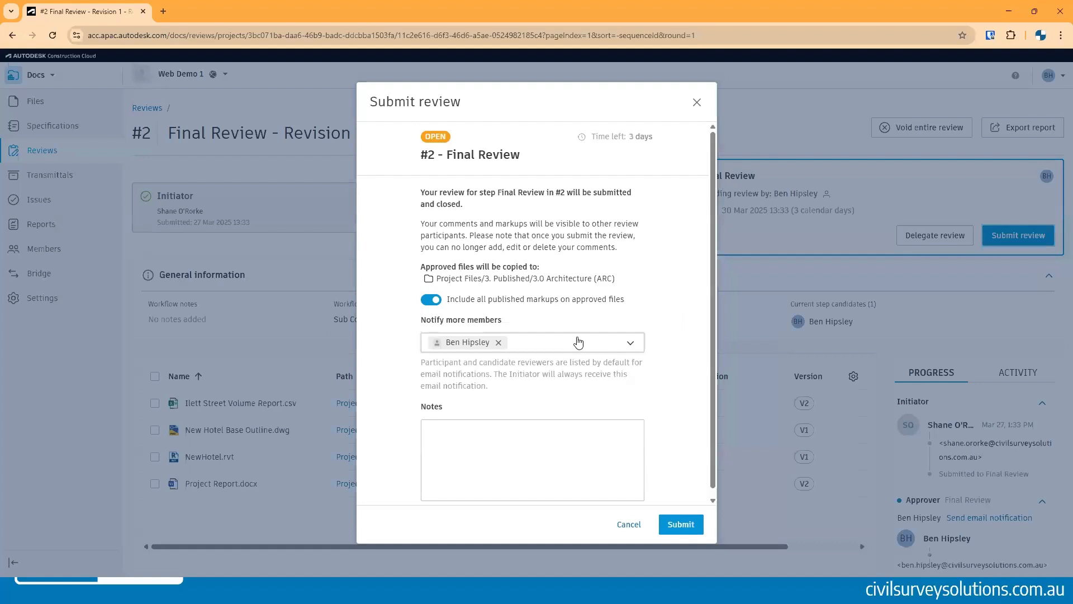
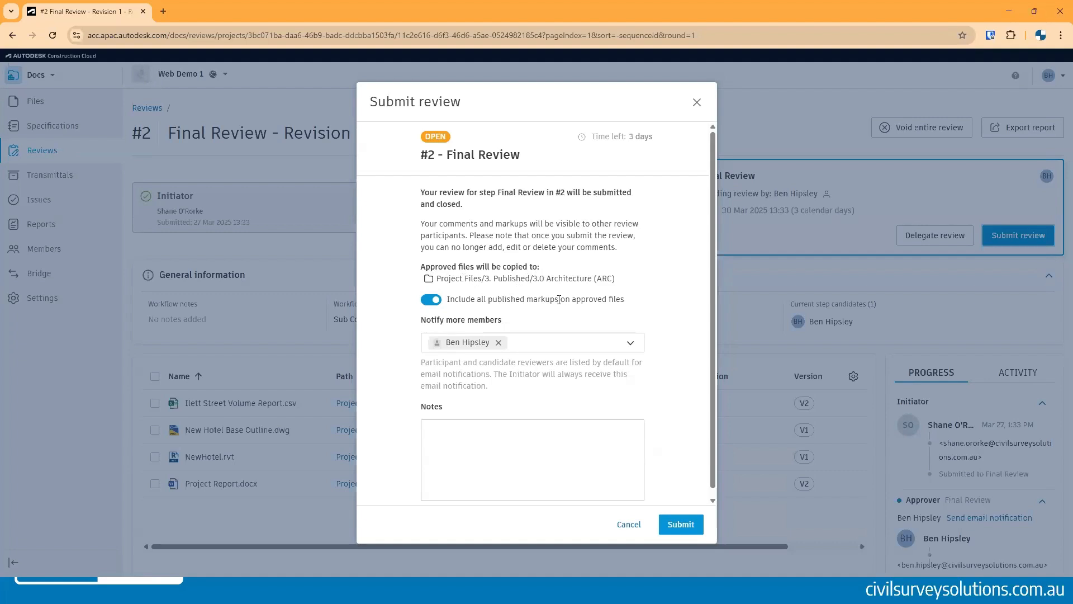
- Submit the Final Review step, keeping published markups included on the approved files
{"action": "scroll", "coordinate": [552, 301], "scroll_direction": "down", "scroll_amount": 1}
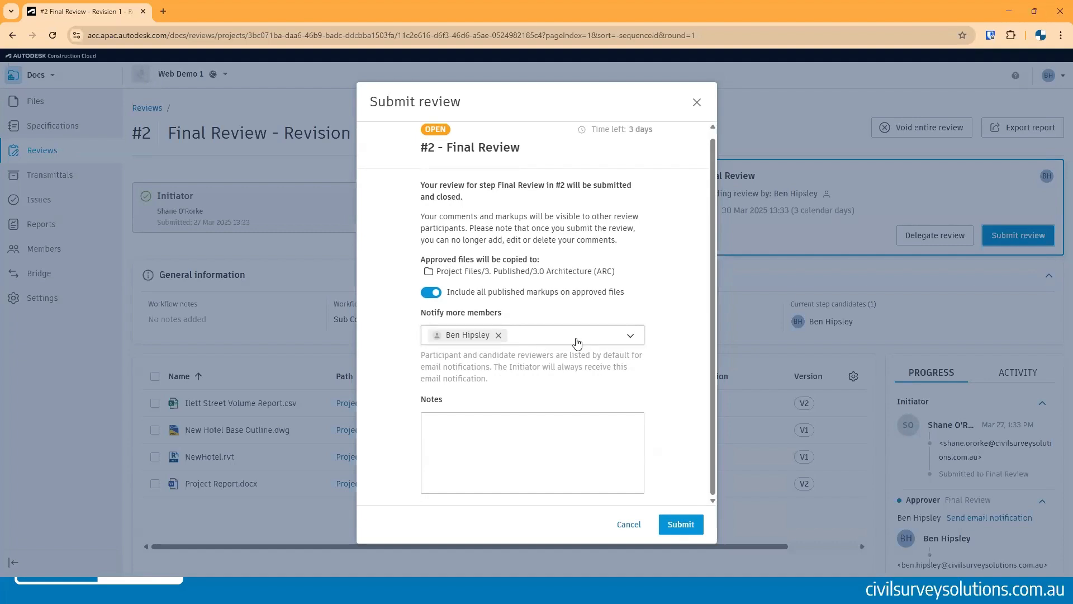
{"action": "scroll", "coordinate": [580, 343], "scroll_direction": "up", "scroll_amount": 1}
{"action": "left_click", "coordinate": [678, 526]}
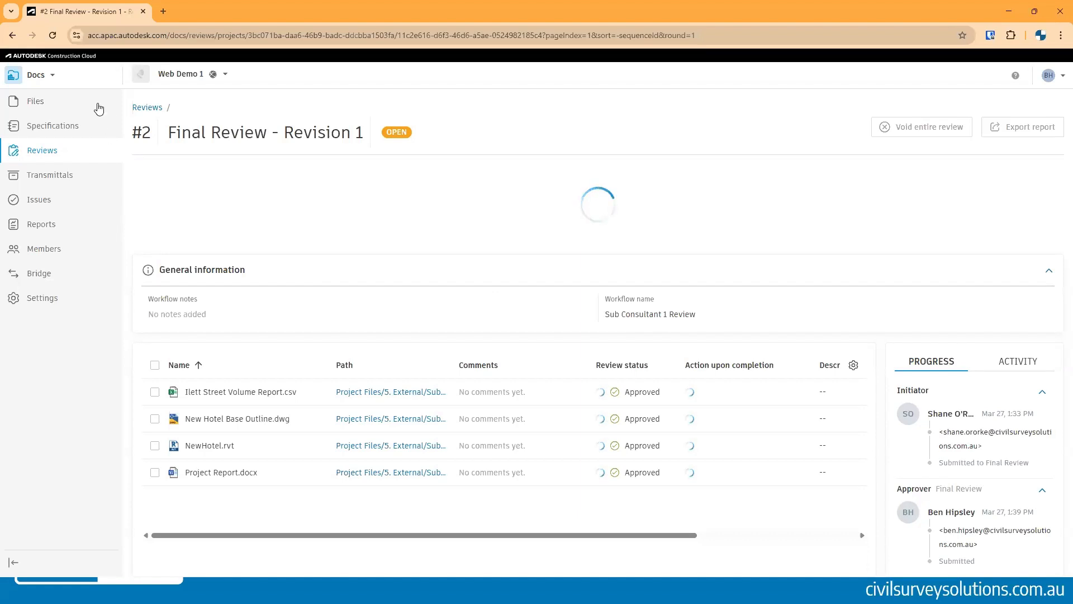
- Open the Files area and browse the 3.0 Architecture (ARC) folder under 3. Published to check the copied files
{"action": "left_click", "coordinate": [40, 102]}
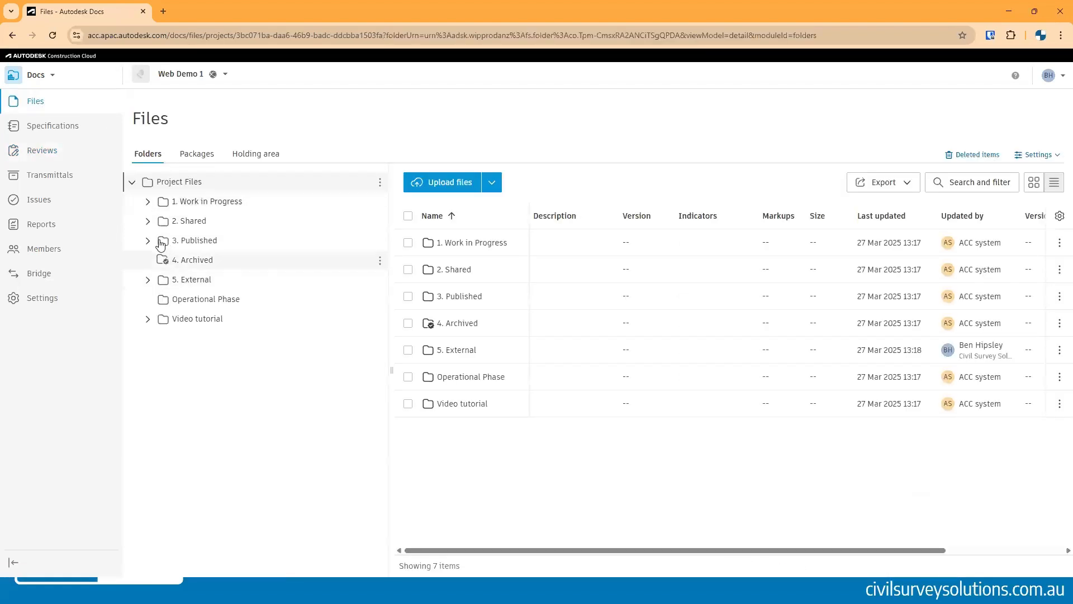
{"action": "left_click", "coordinate": [147, 241]}
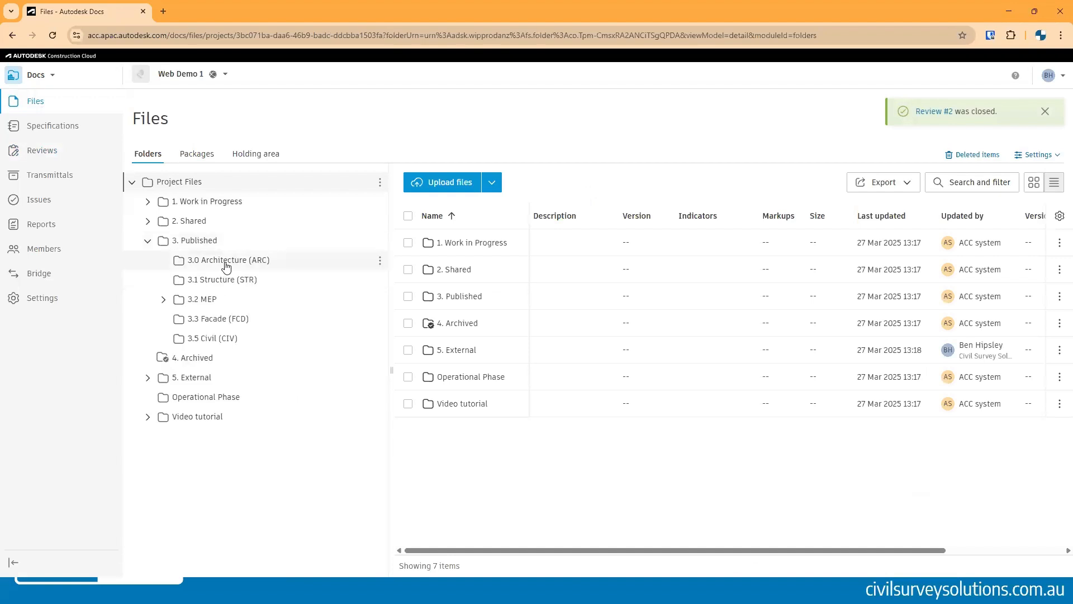
{"action": "left_click", "coordinate": [222, 271]}
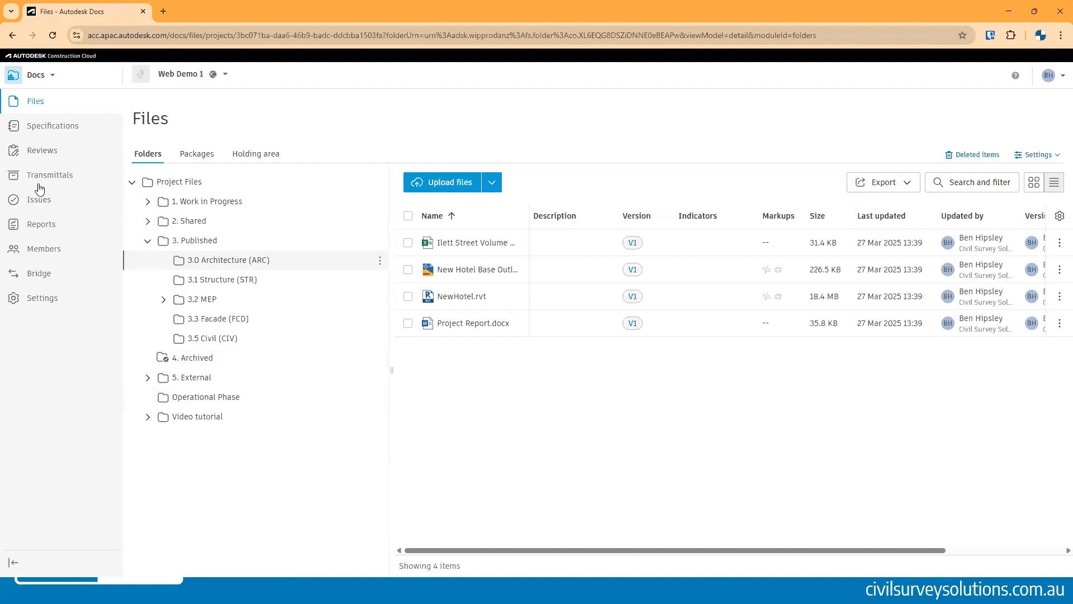
{"action": "left_click", "coordinate": [57, 179]}
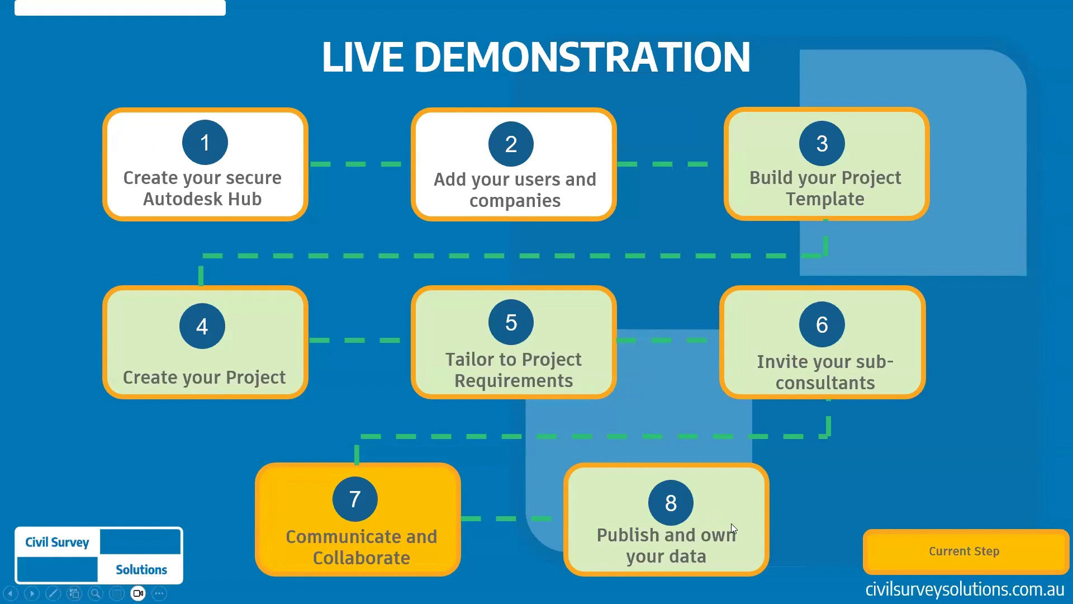
{"action": "left_click", "coordinate": [641, 527]}
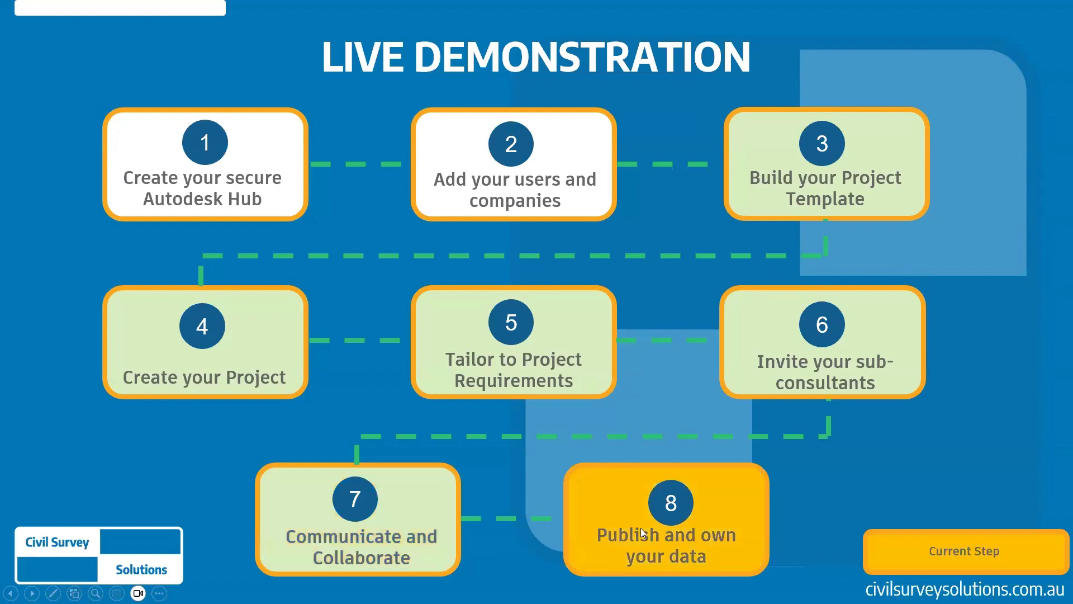